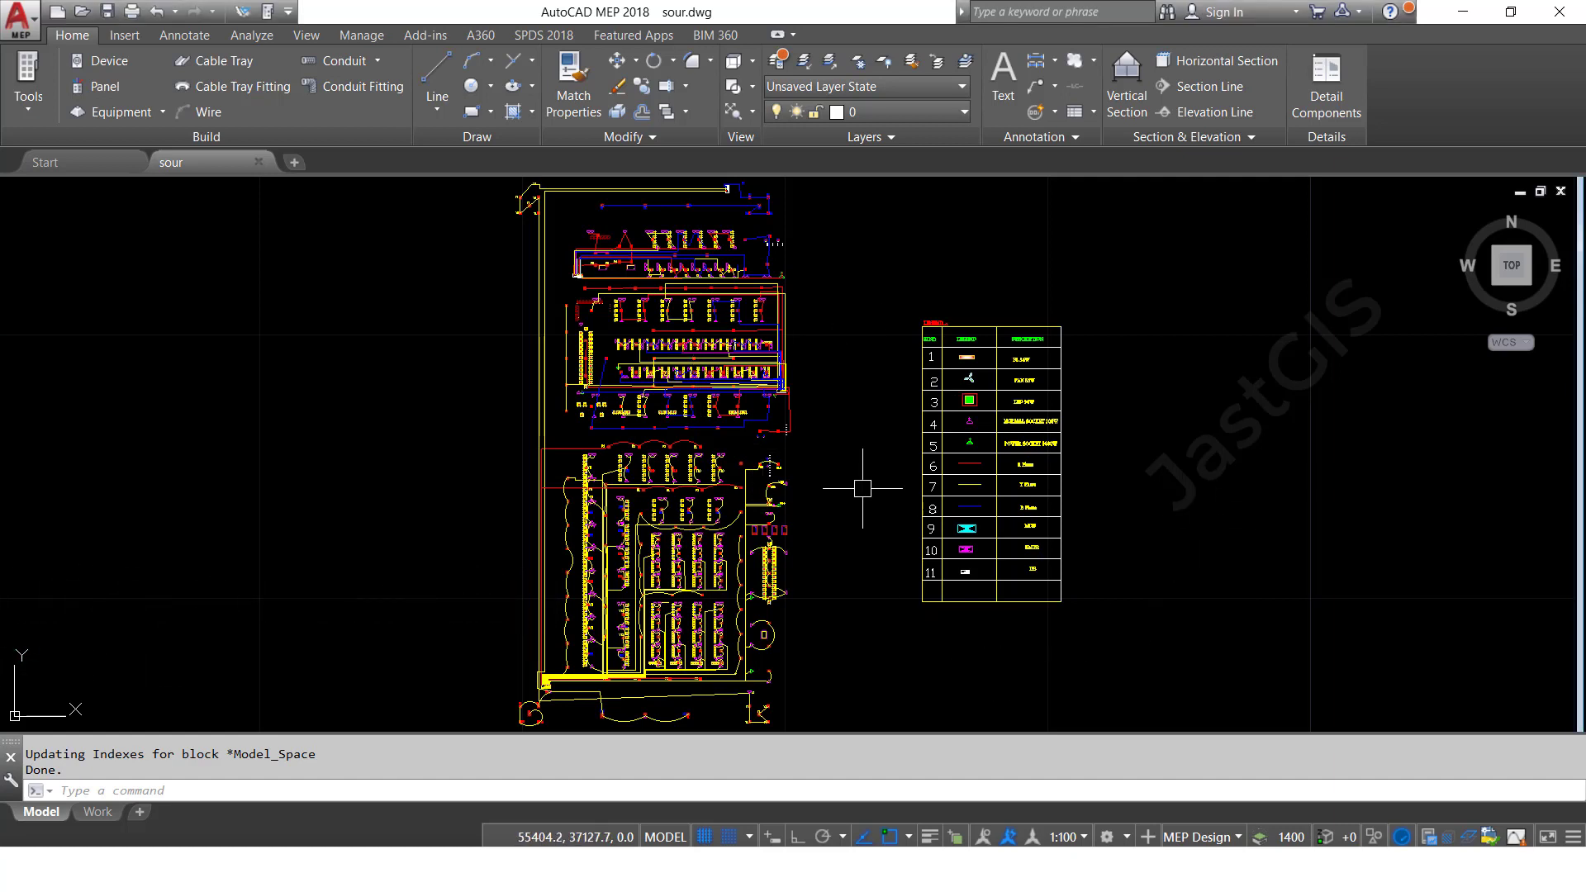
- Activate the command line in sour.dwg to prepare for entering the layer command
left_click(706, 789)
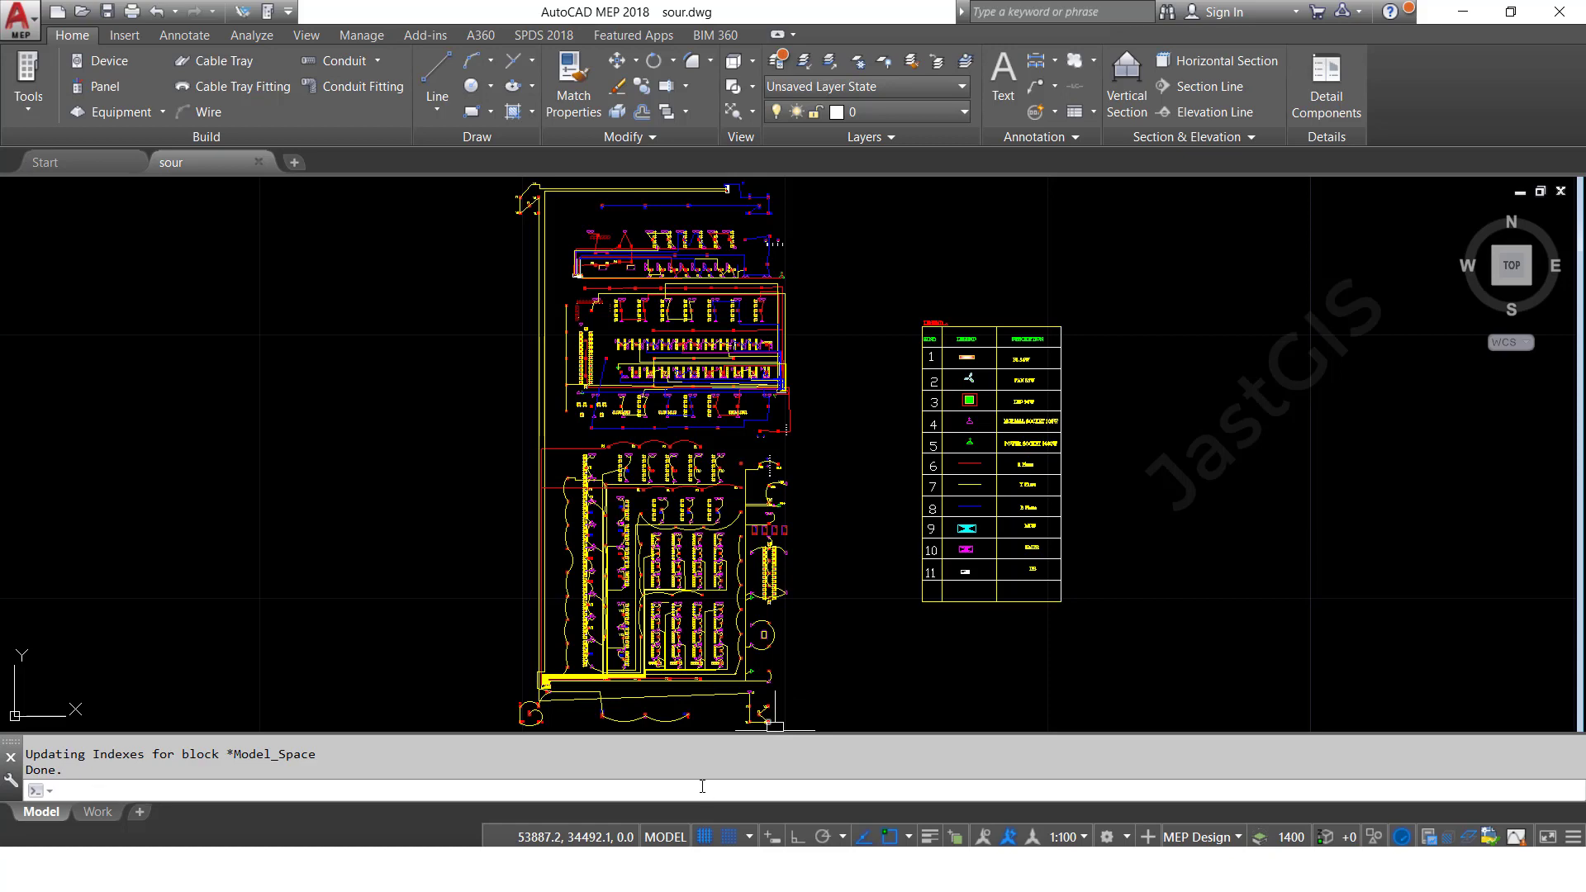
- Open the Layer Properties Manager with LA and list all 29 layers under the All filter
type("la")
key("Return")
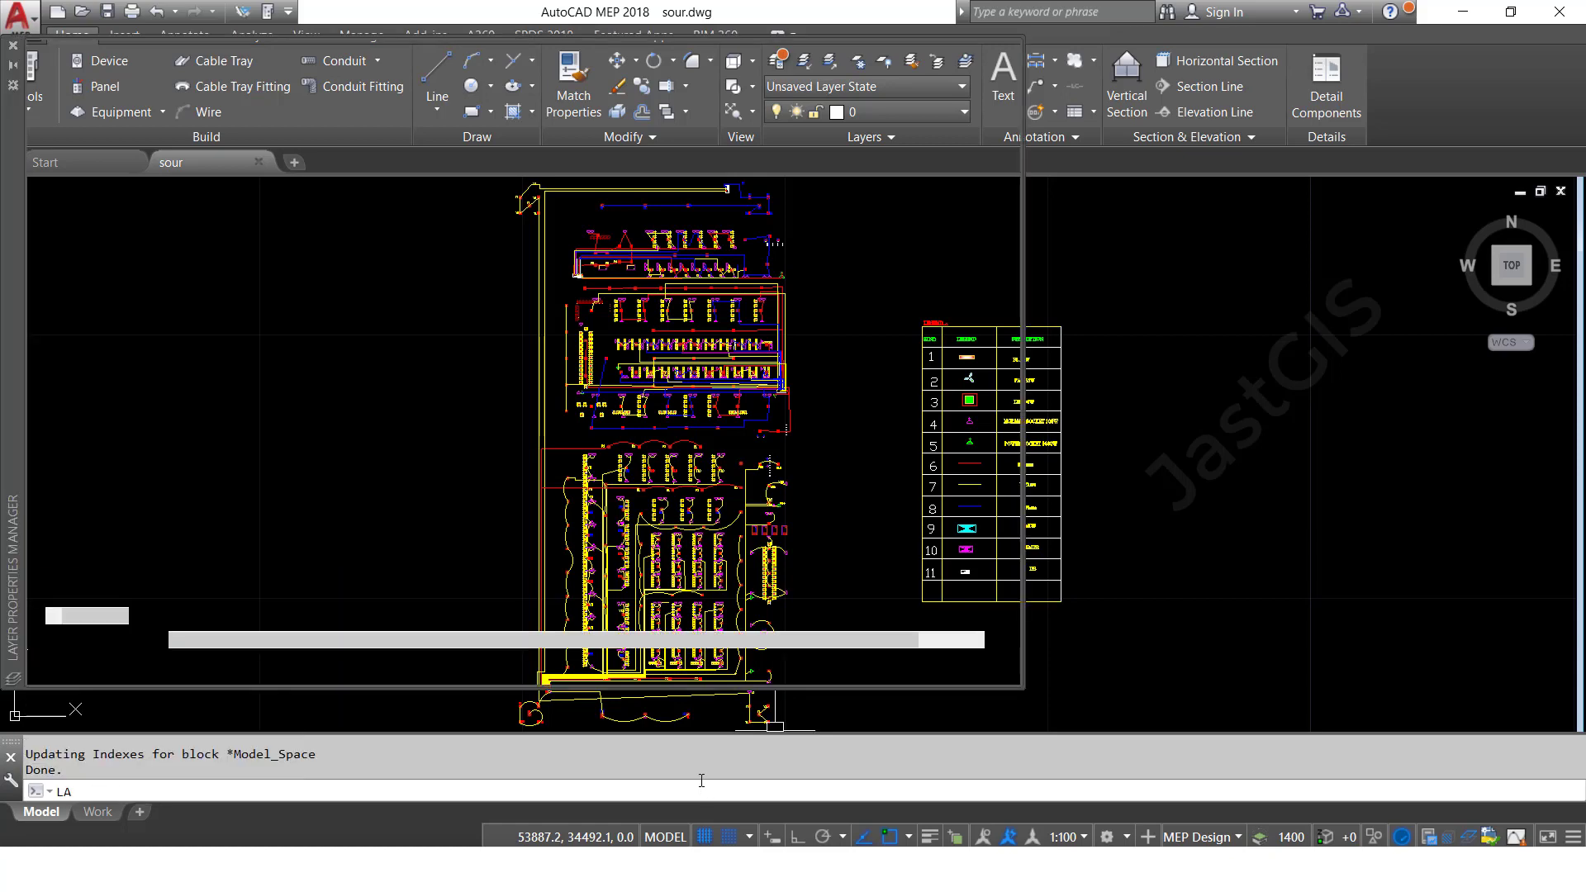
scroll(529, 372, "down", 1)
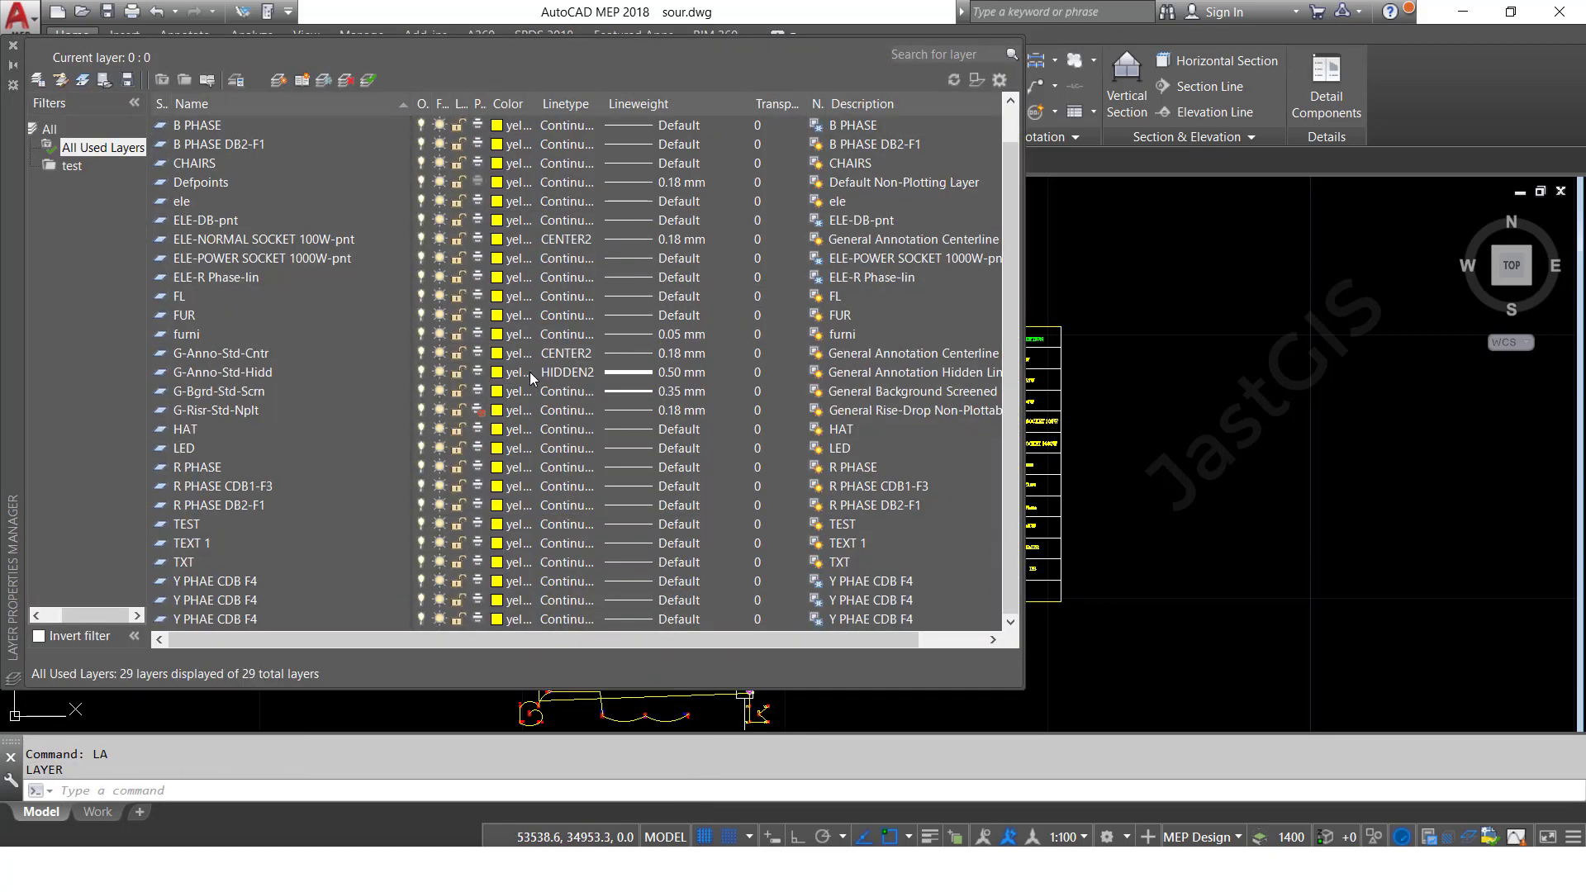
scroll(372, 552, "up", 1)
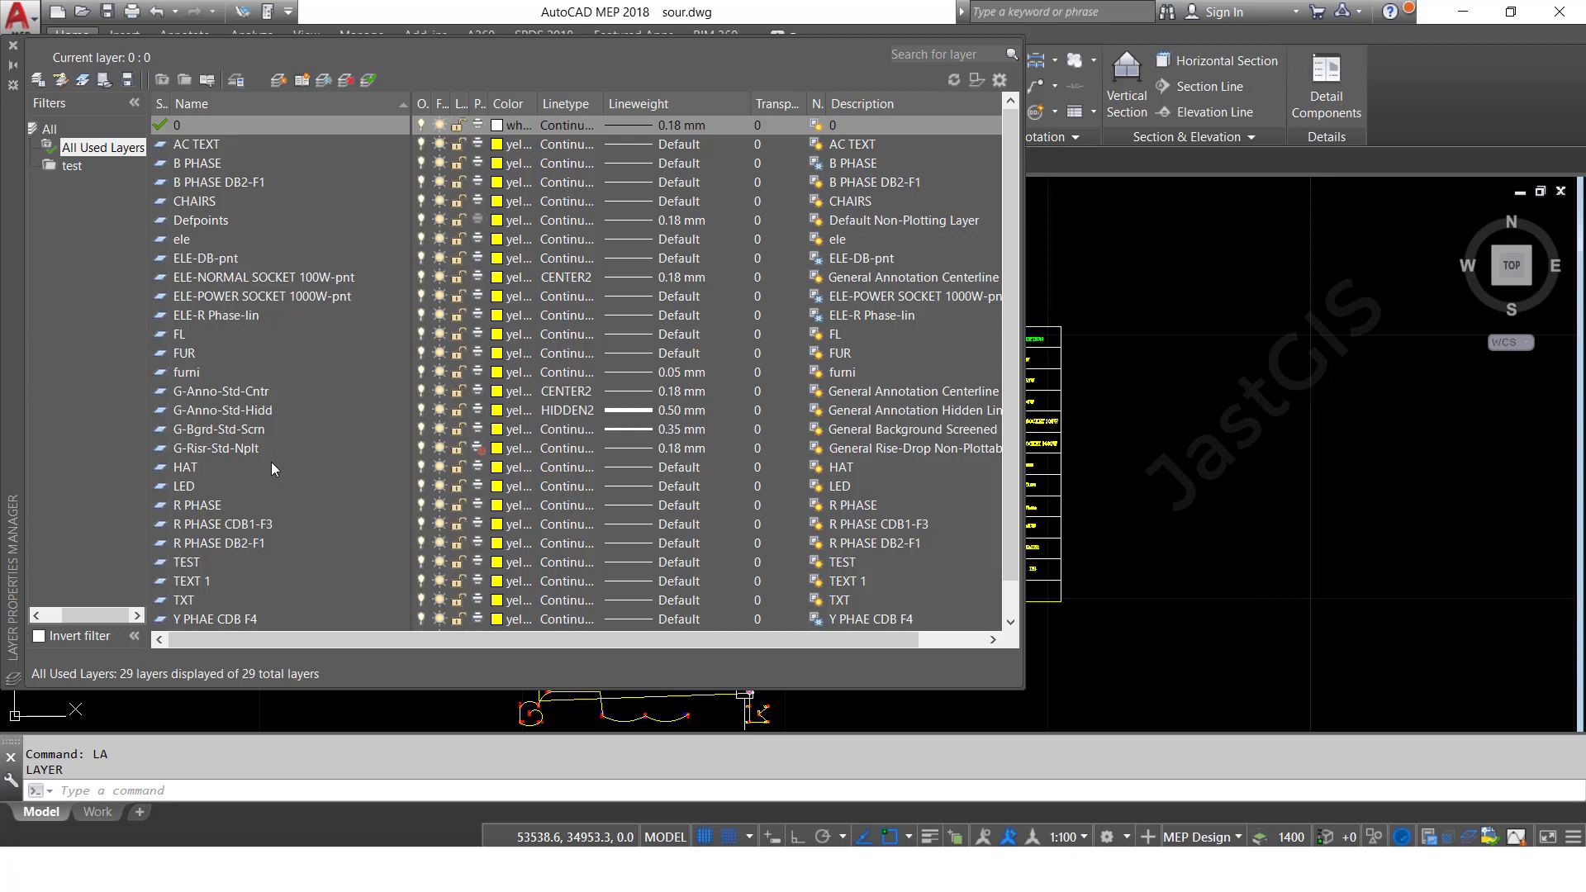
scroll(271, 463, "down", 1)
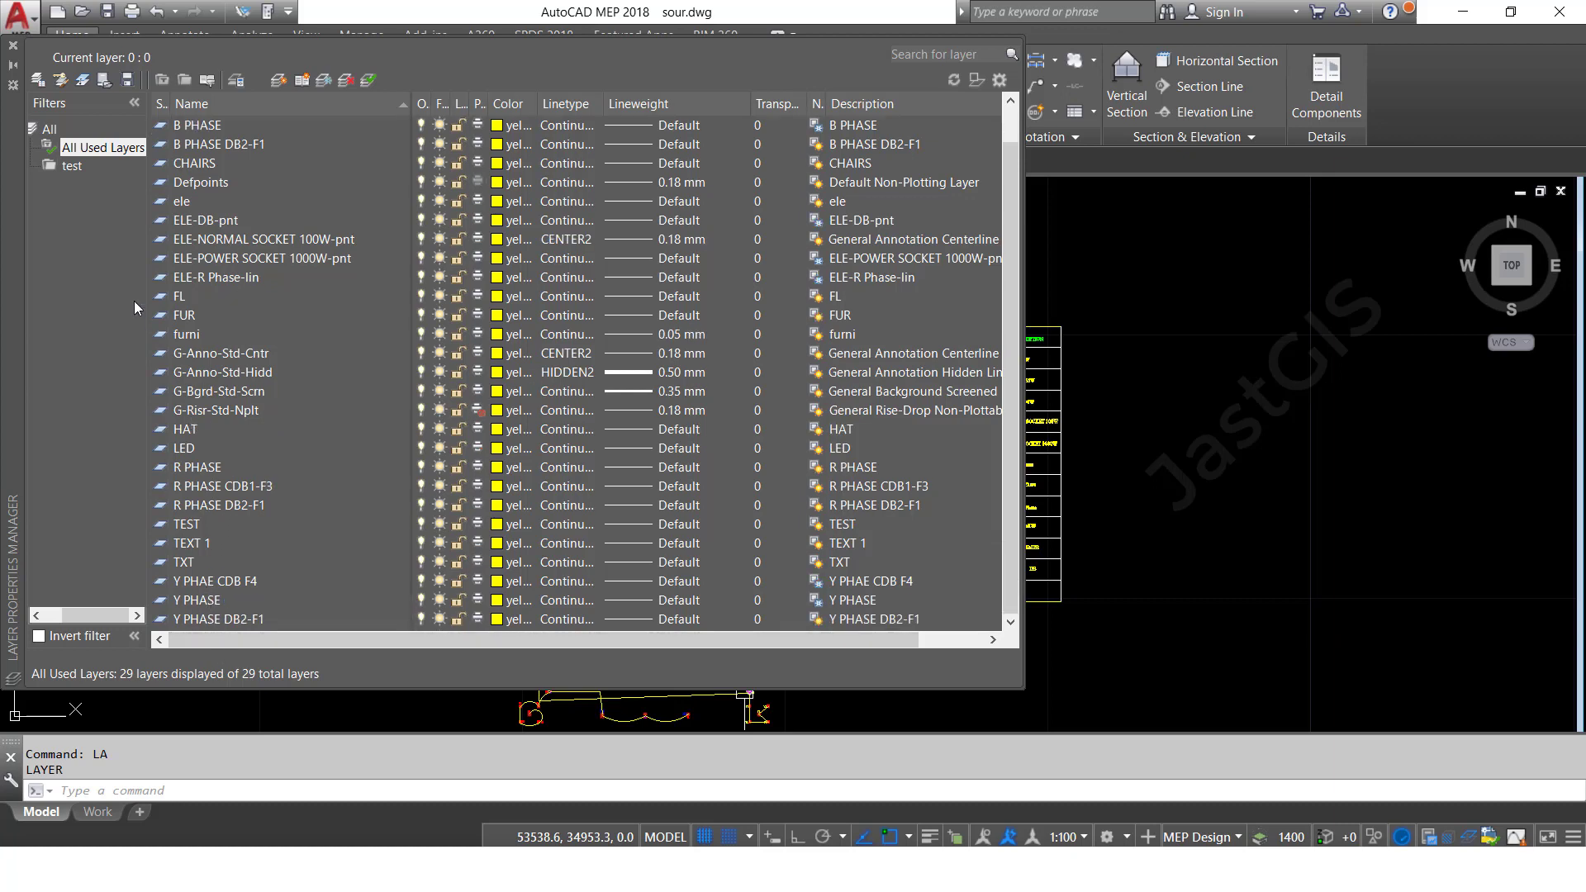
left_click(49, 132)
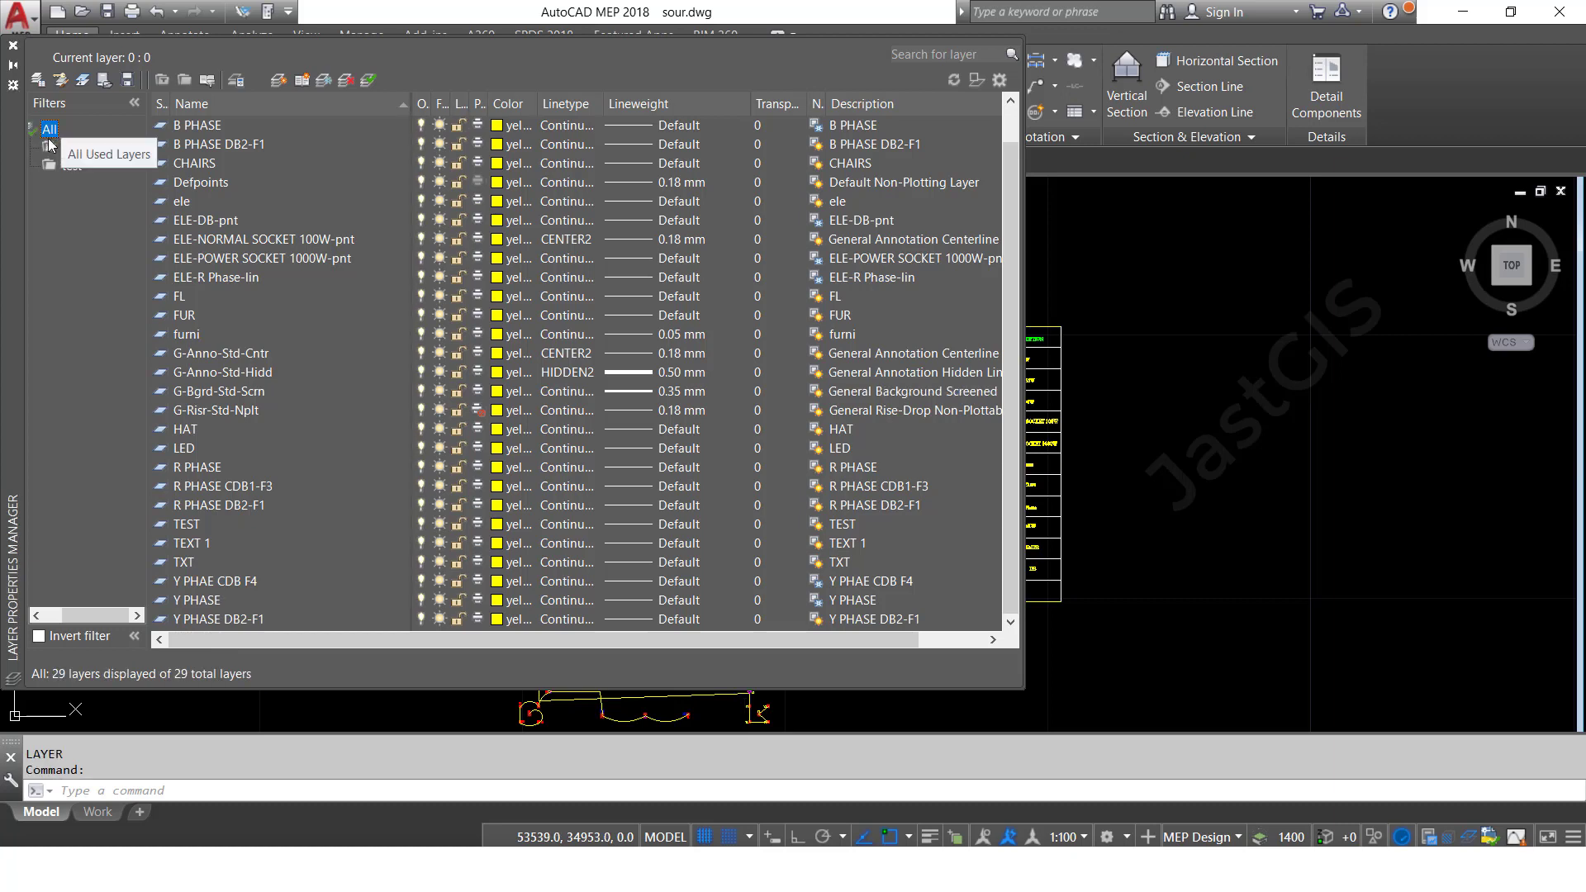
- Create a new layer group filter named ELE from the All node
right_click(51, 137)
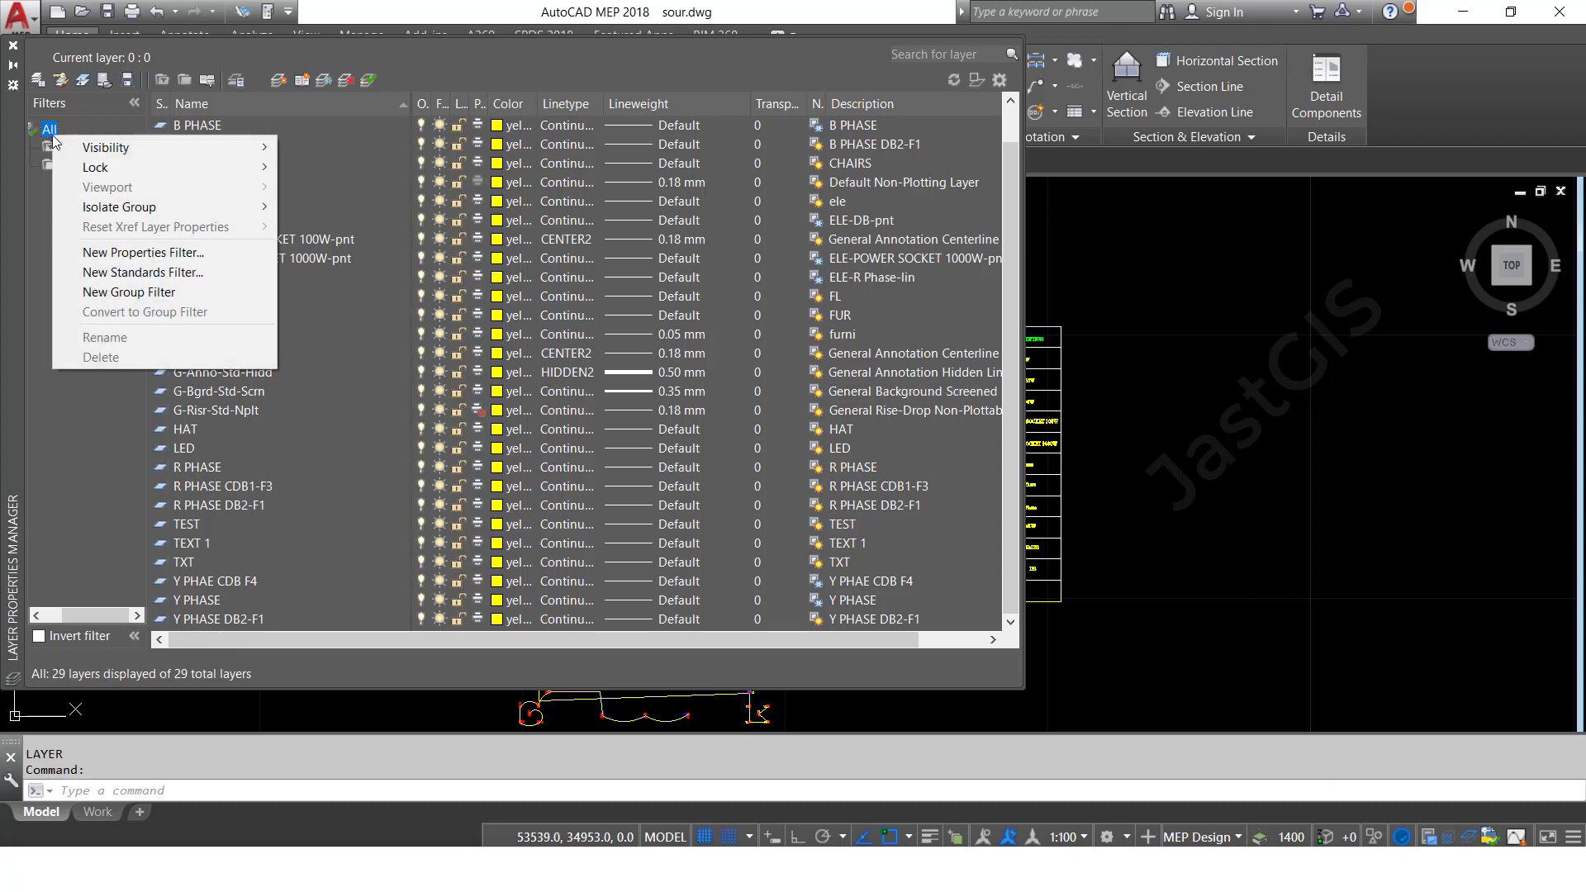
left_click(102, 293)
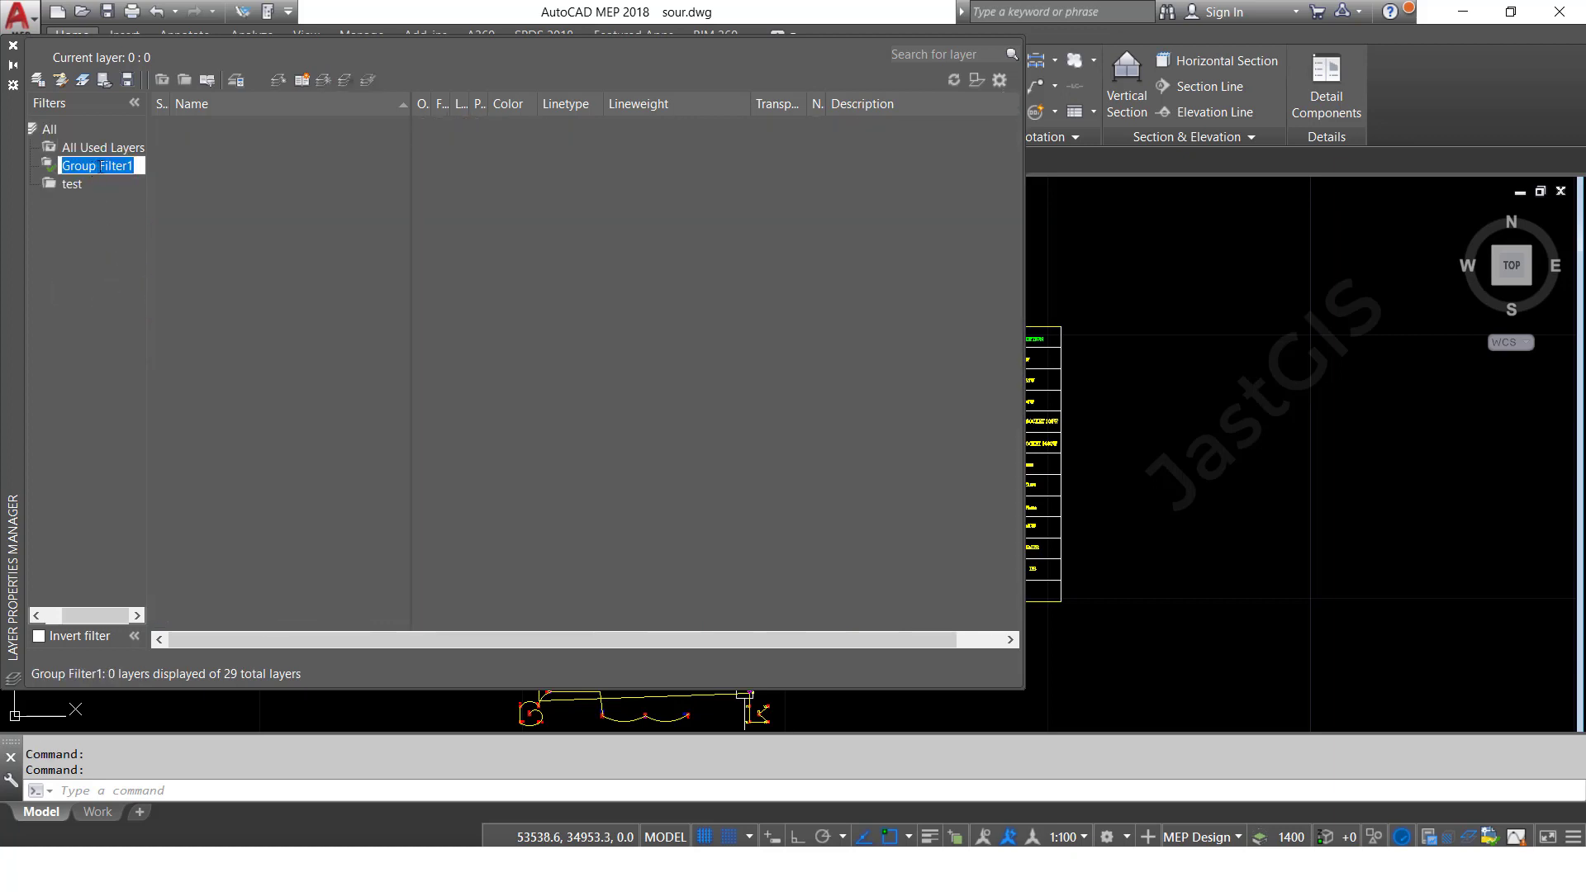
type("ELE")
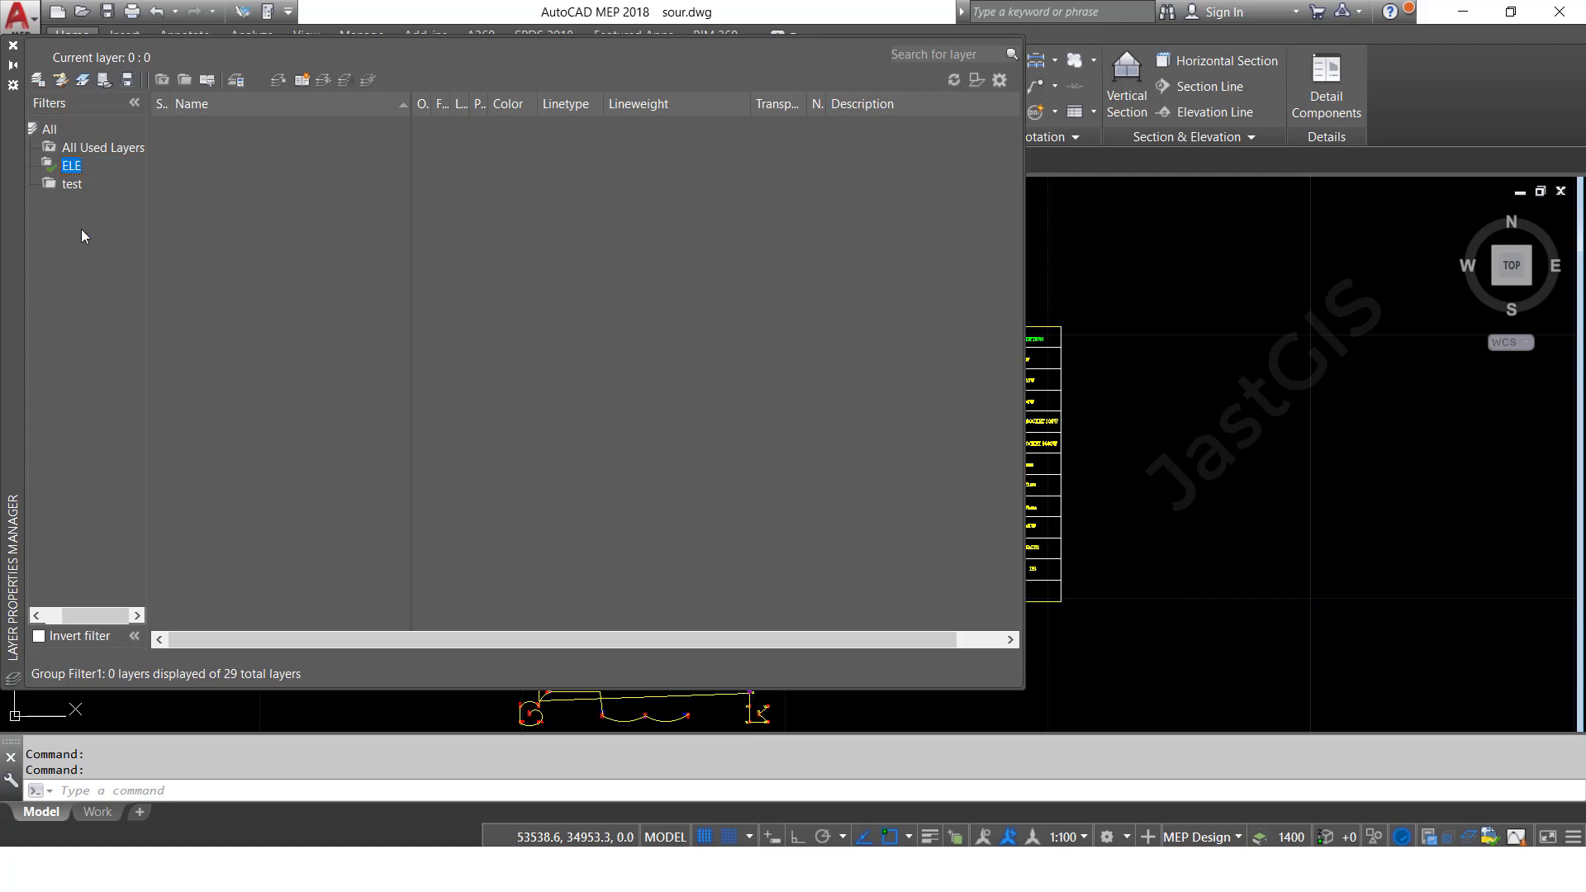
key("Return")
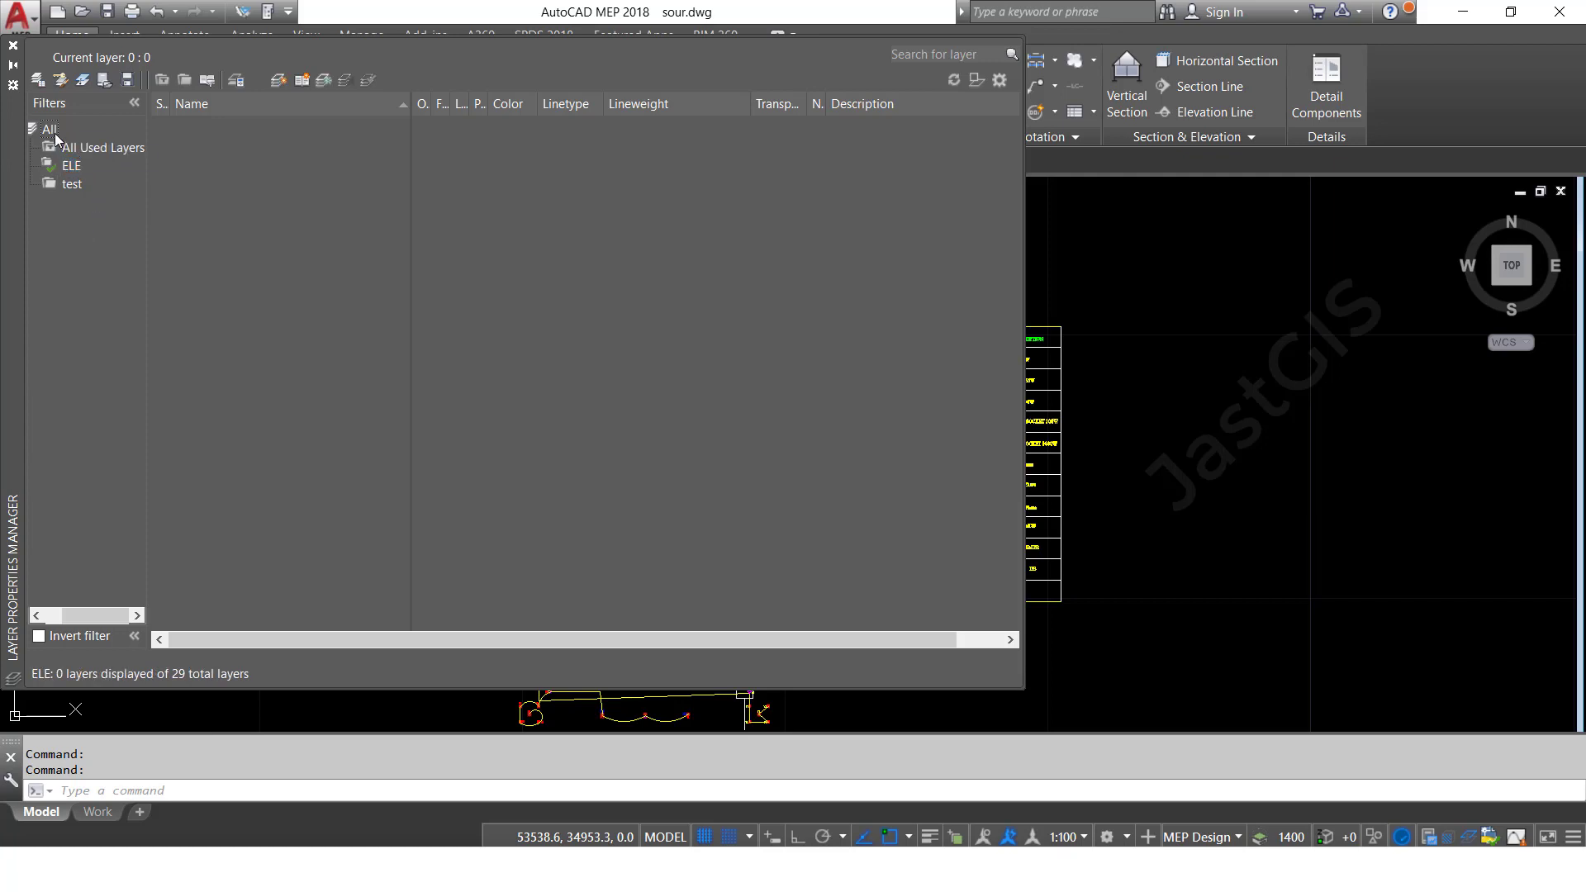
- Add the four ELE layers, ELE-DB-pnt through ELE-R Phase-lin, to the ELE filter, check it, and return to All
left_click(49, 130)
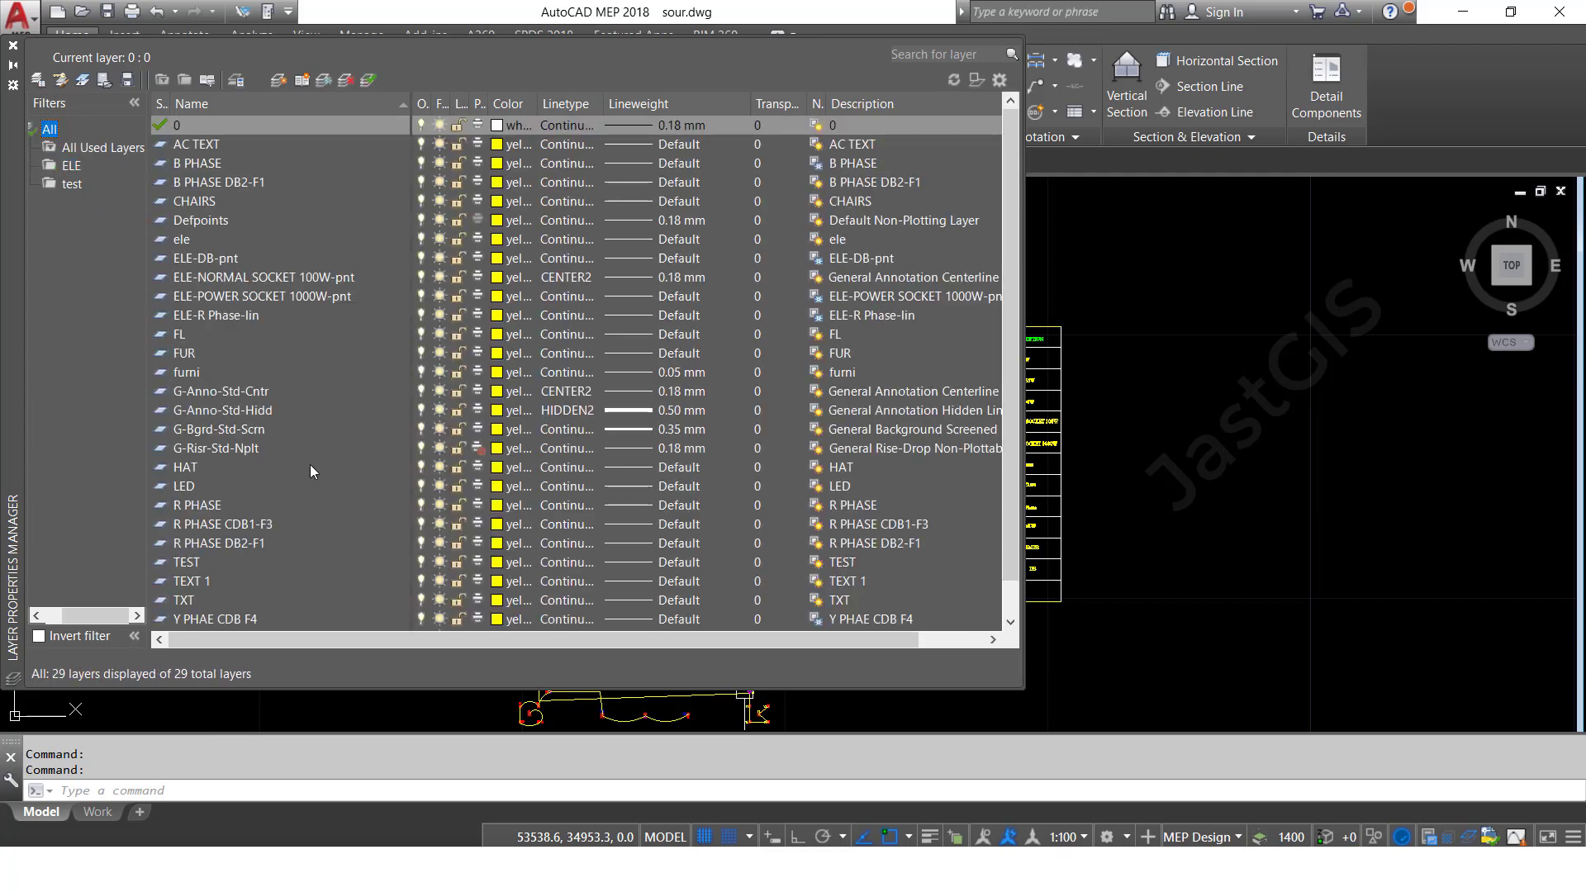
left_click(225, 261)
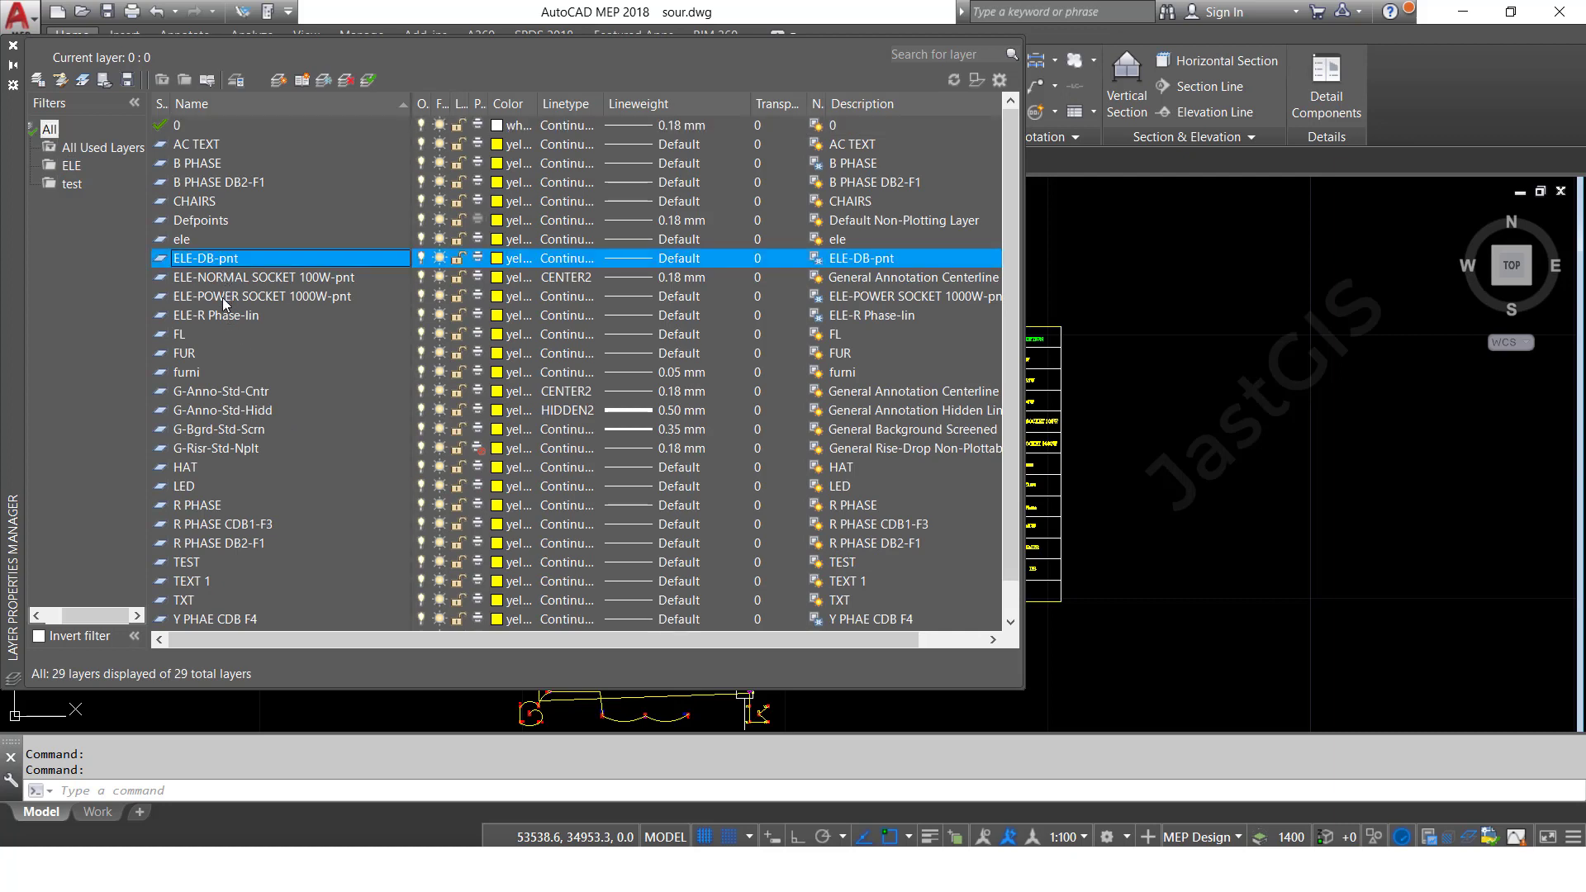
left_click(215, 316, "shift")
left_click_drag(229, 298, 77, 172)
left_click(97, 280)
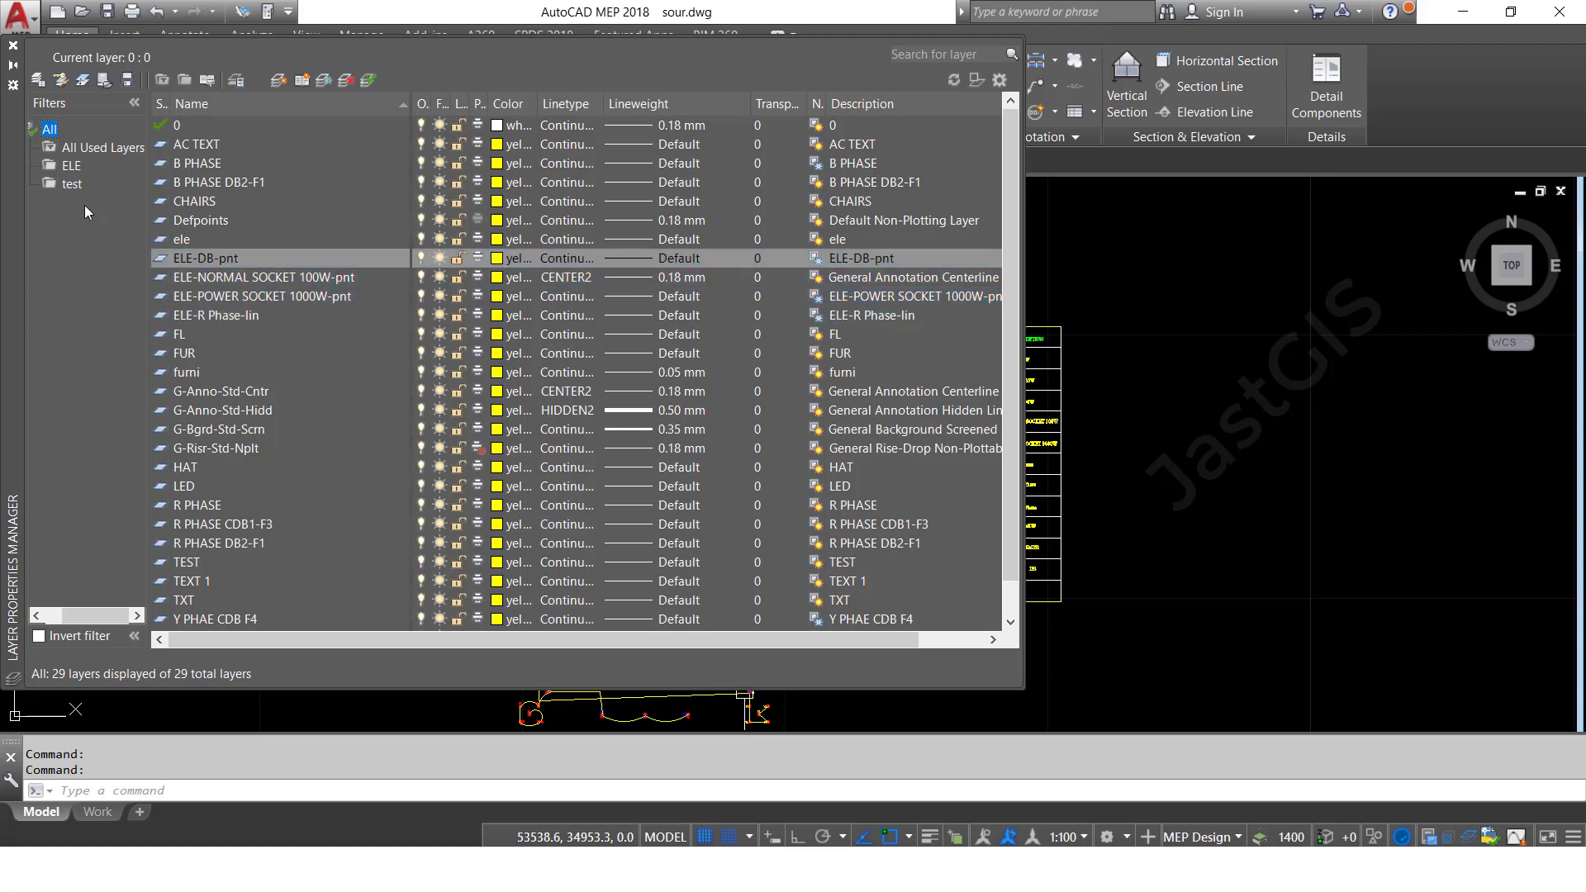
left_click(72, 166)
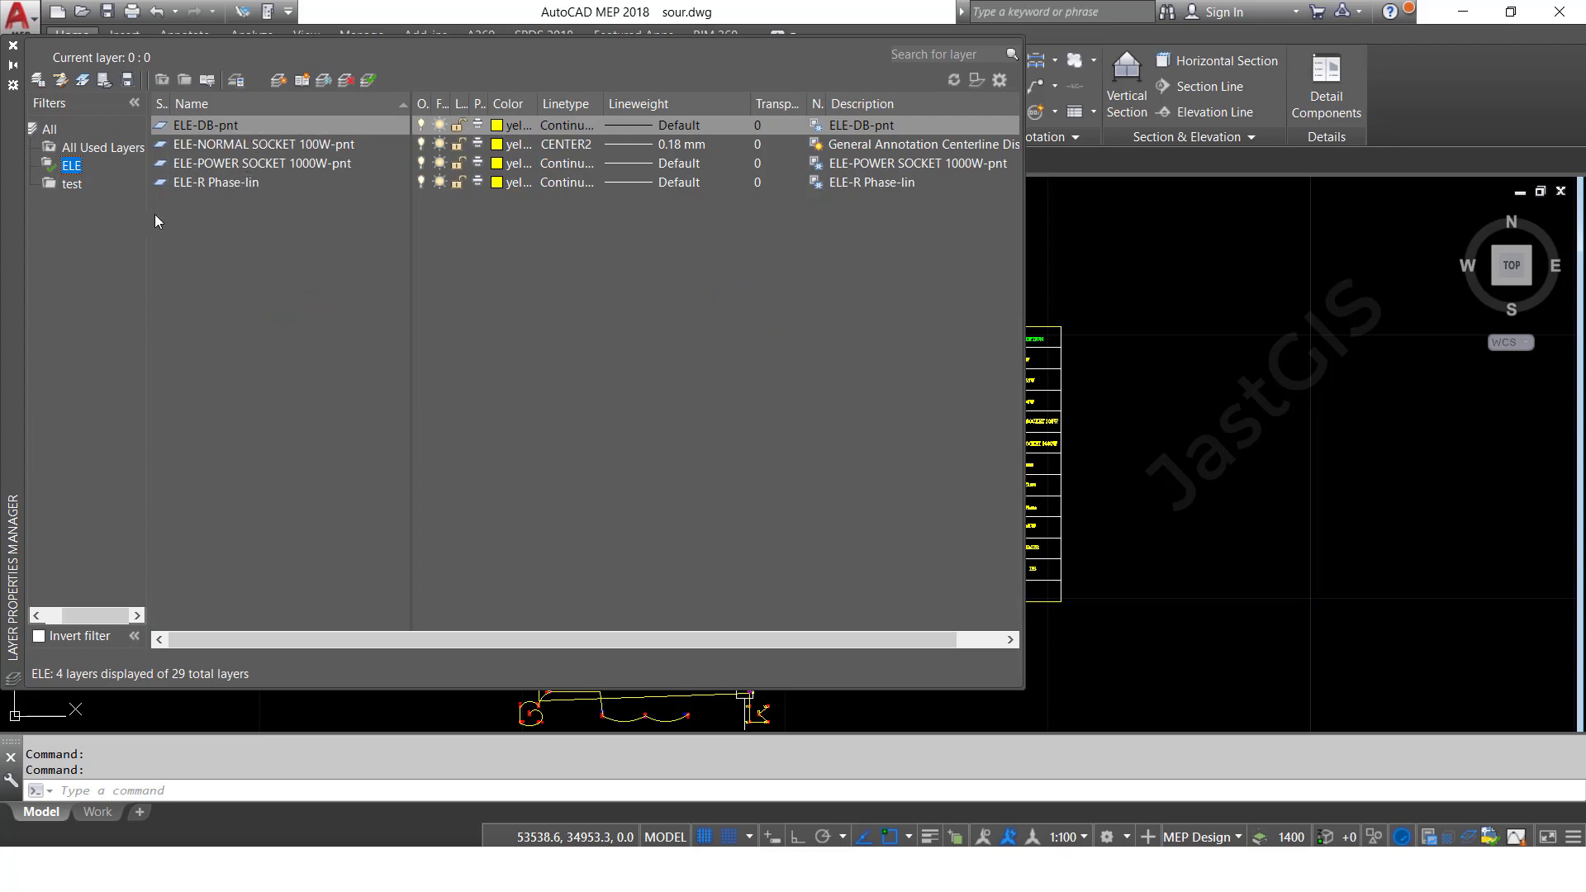
left_click(49, 130)
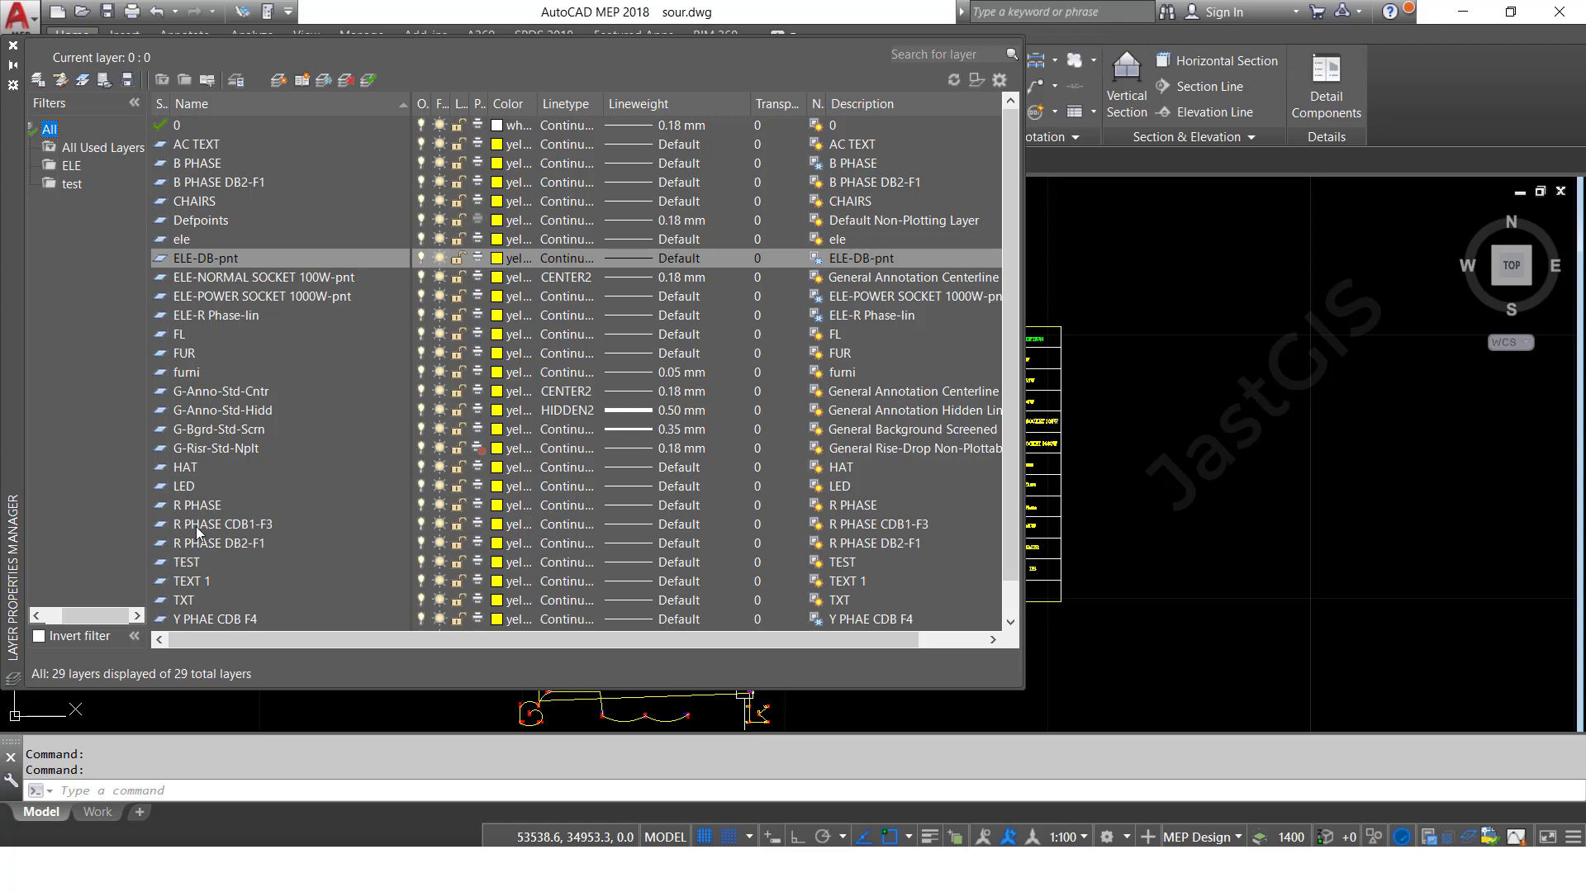
- Create a second layer group filter named R P
right_click(58, 137)
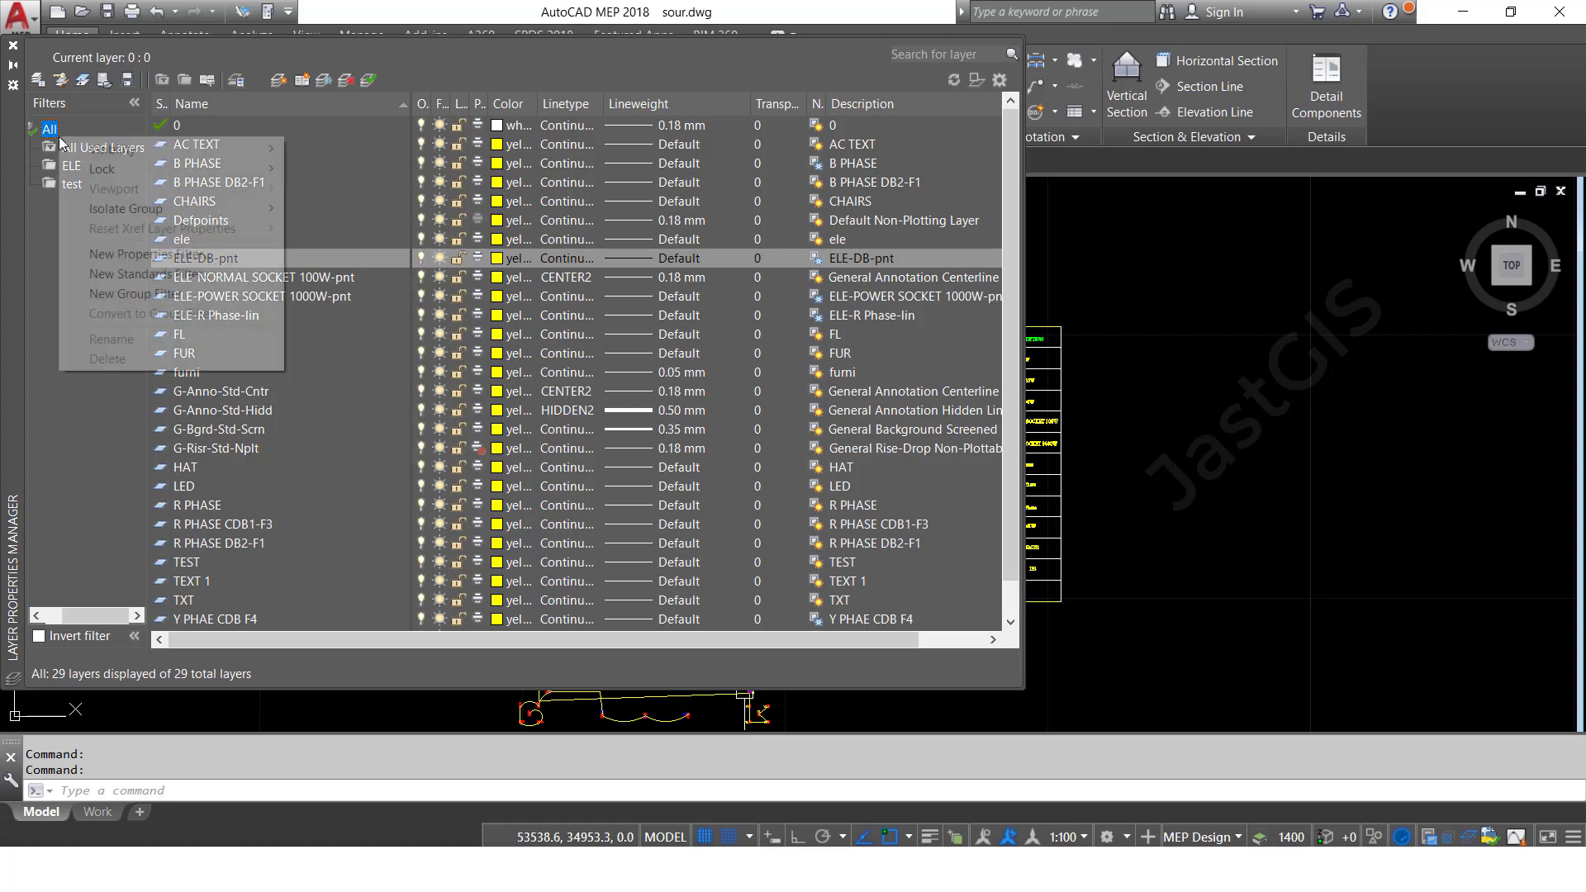
left_click(129, 294)
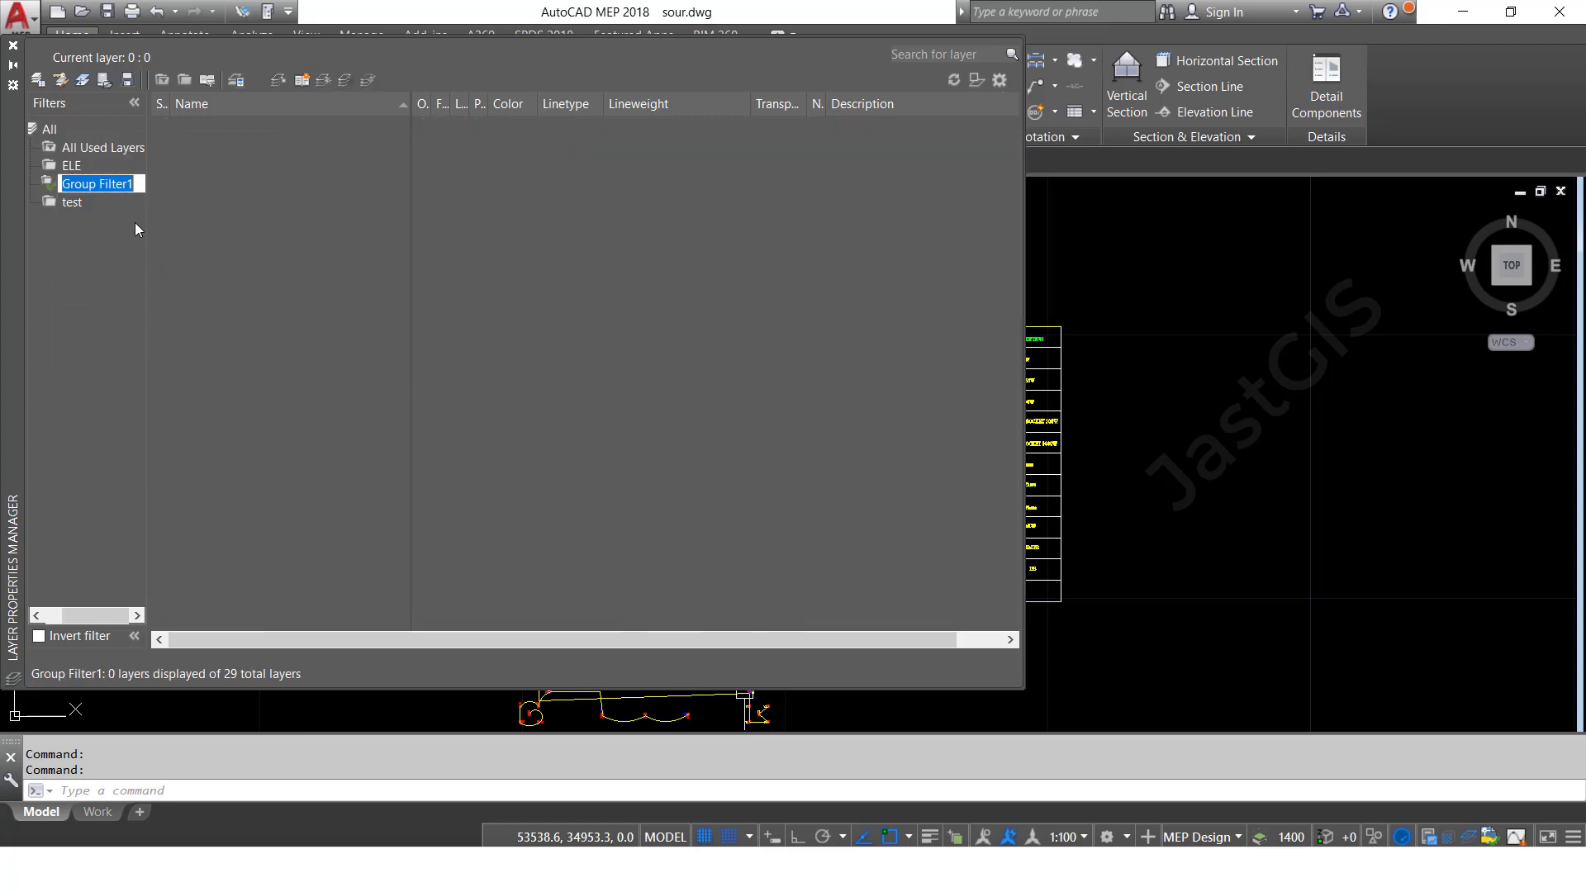
type("R")
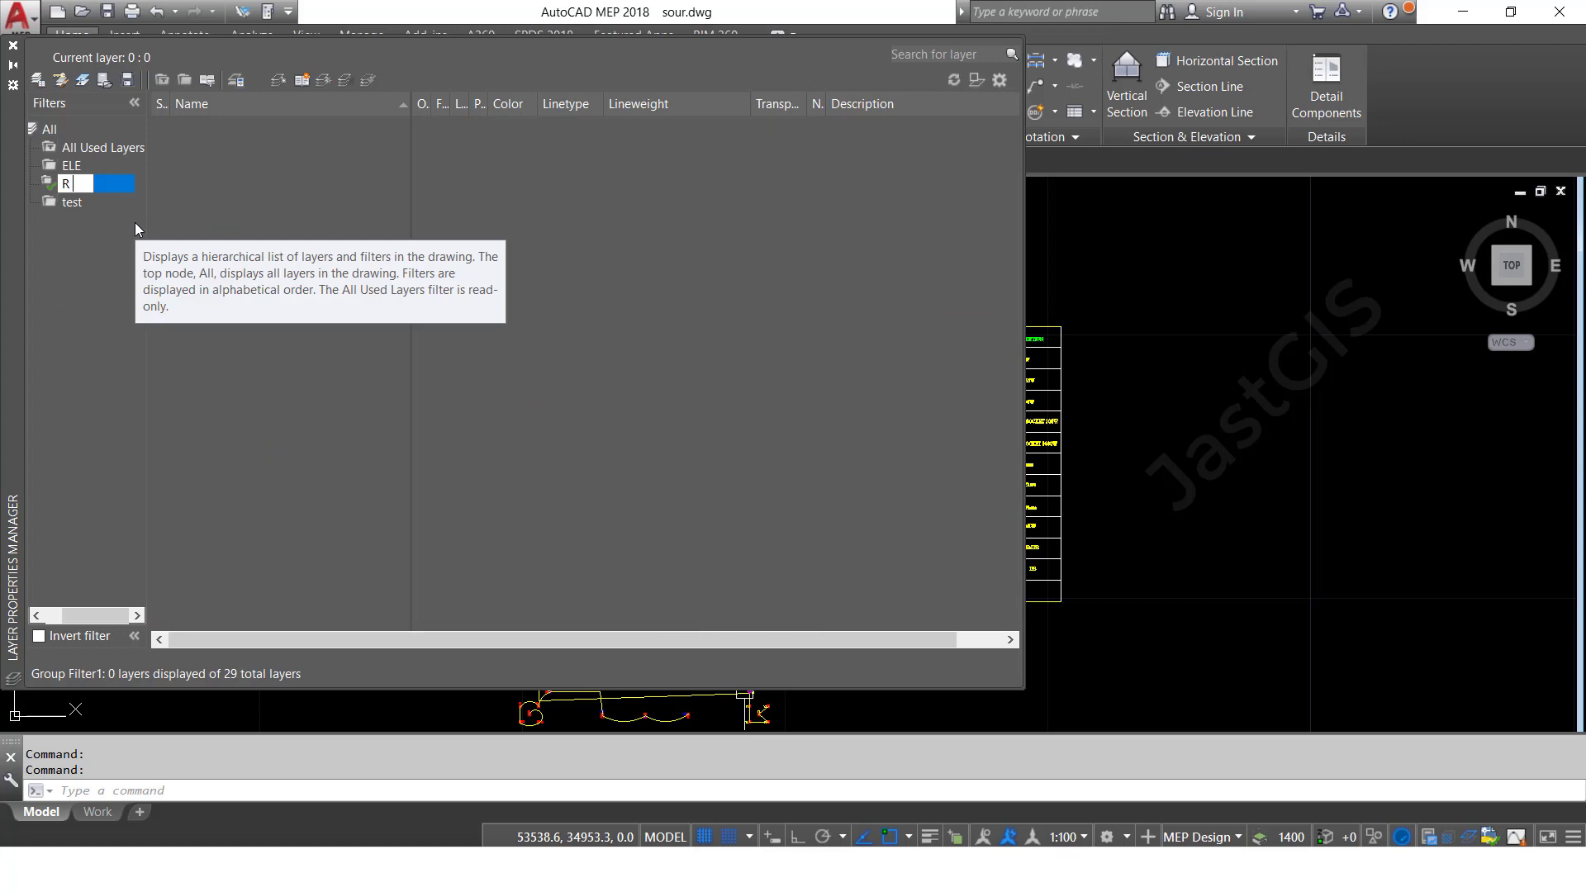
type(" P")
key("Return")
- Add the three R PHASE layers, through R PHASE DB2-F1, to R P, check it, and return to All
left_click(50, 129)
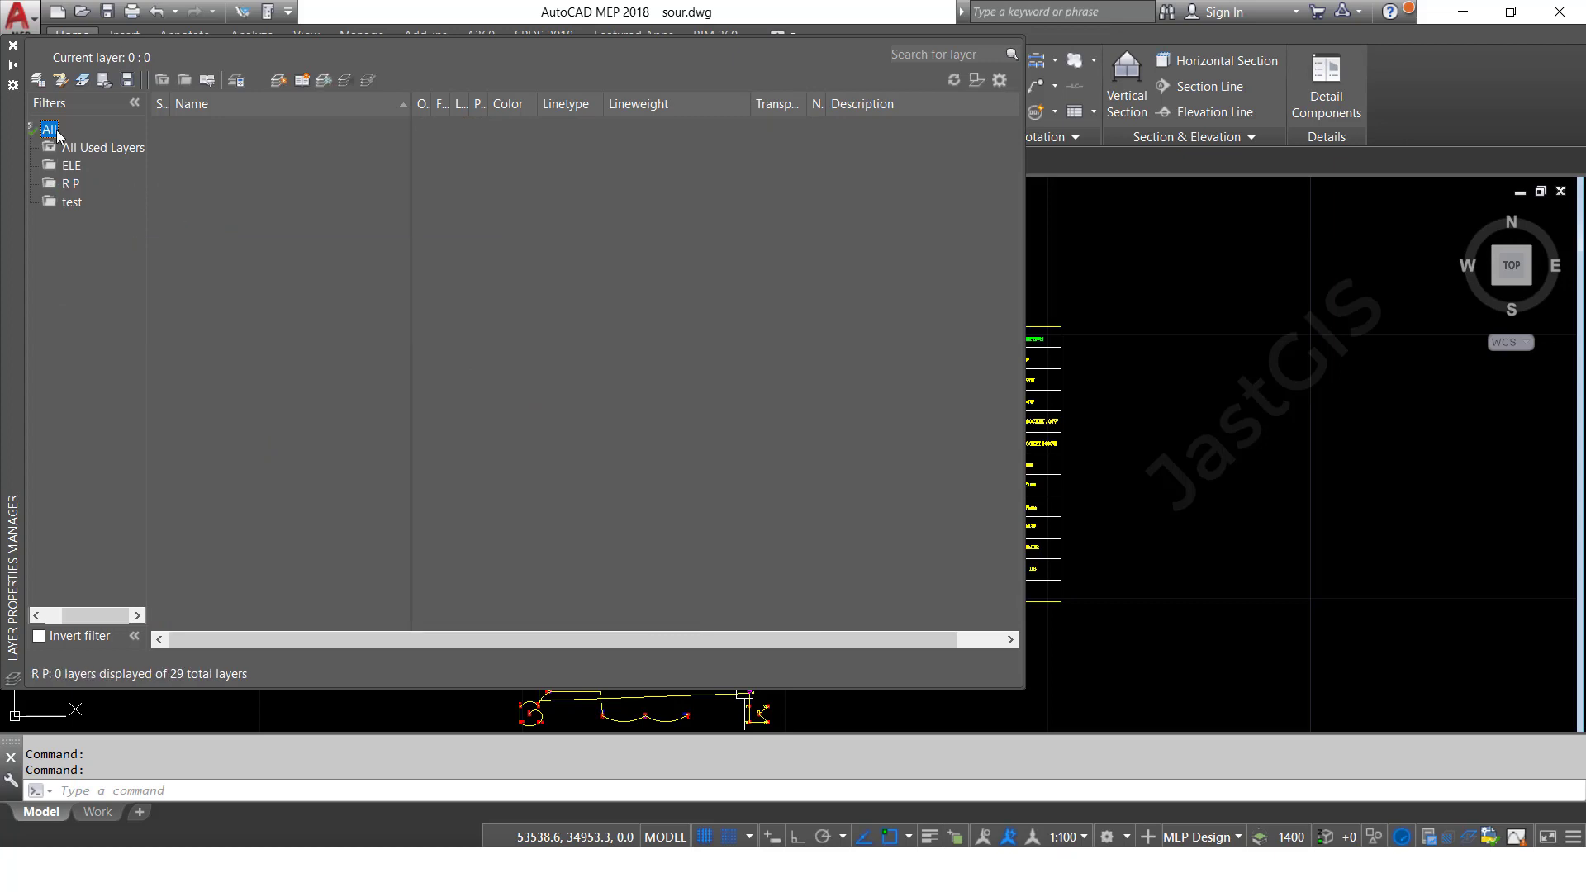
left_click(209, 525)
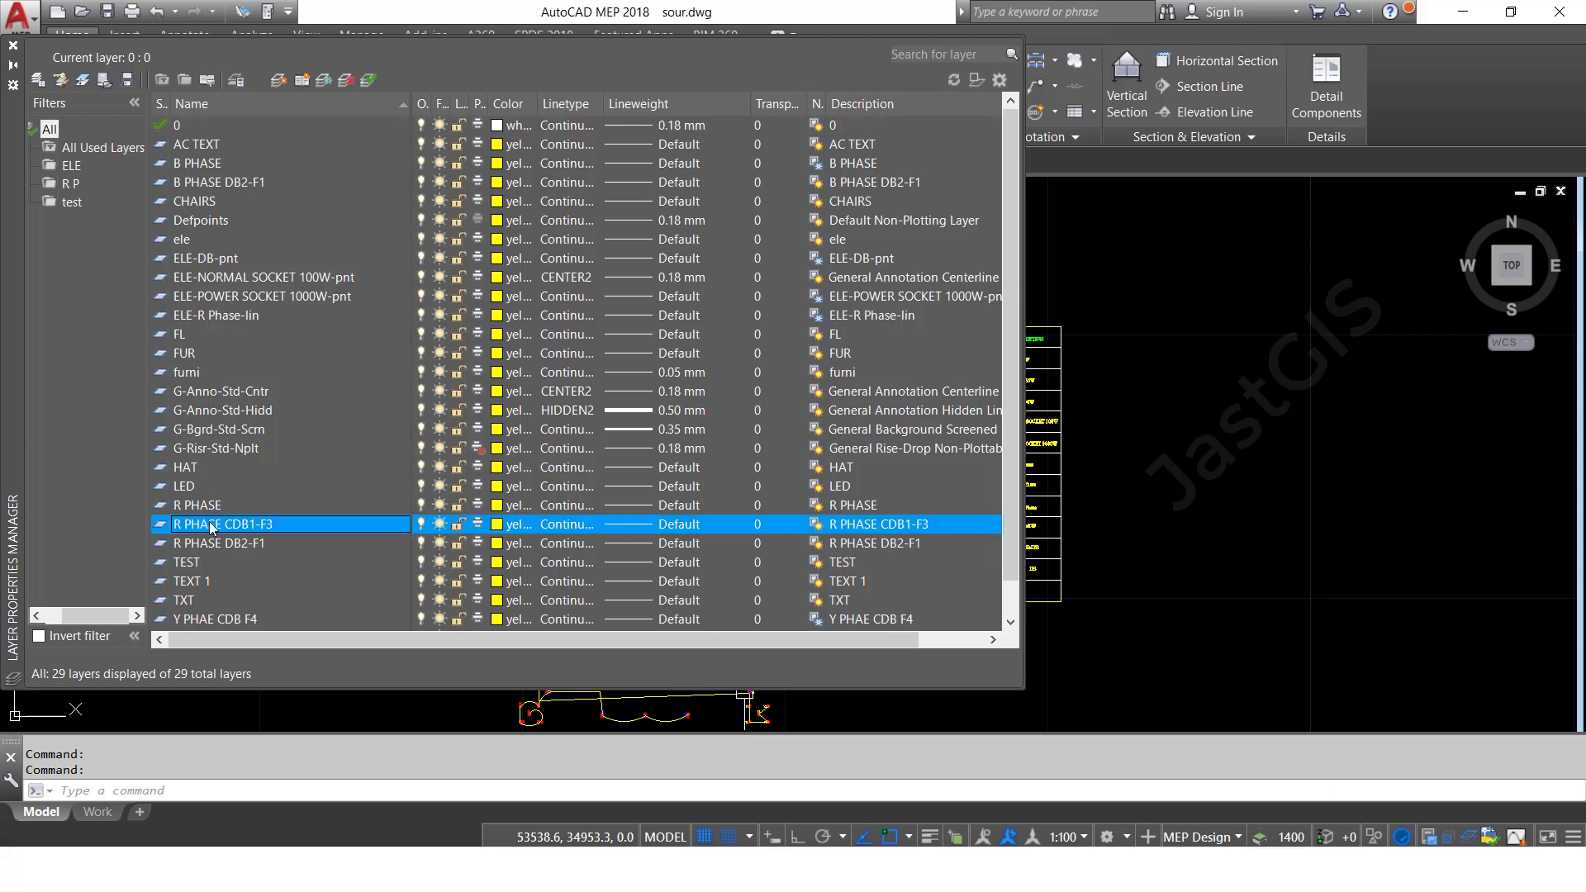
left_click(204, 506)
left_click(221, 544, "shift")
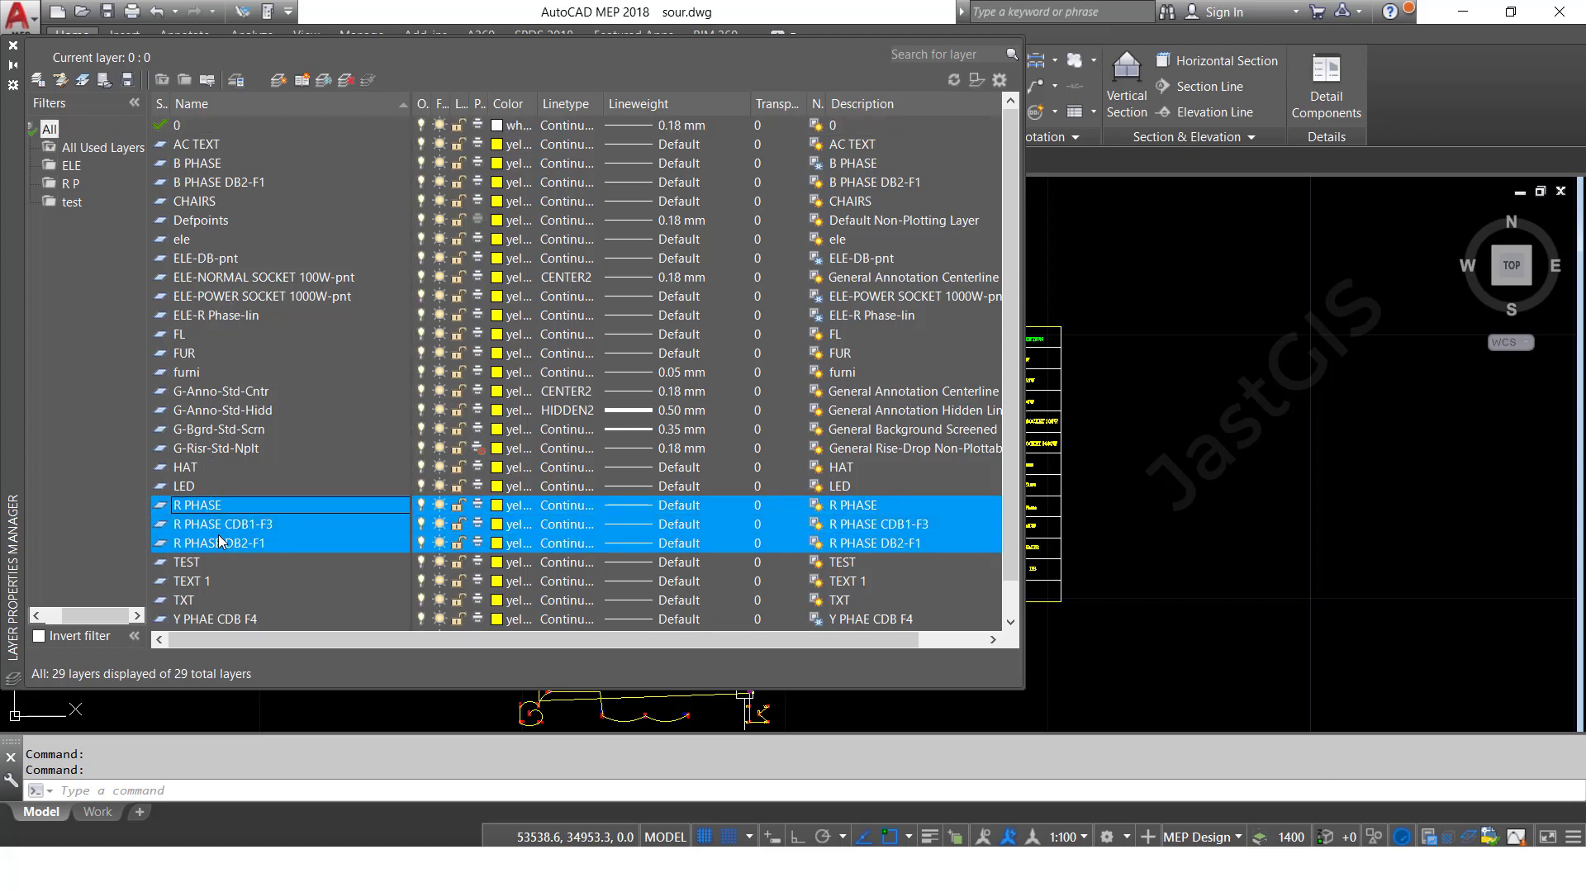
left_click_drag(221, 544, 76, 186)
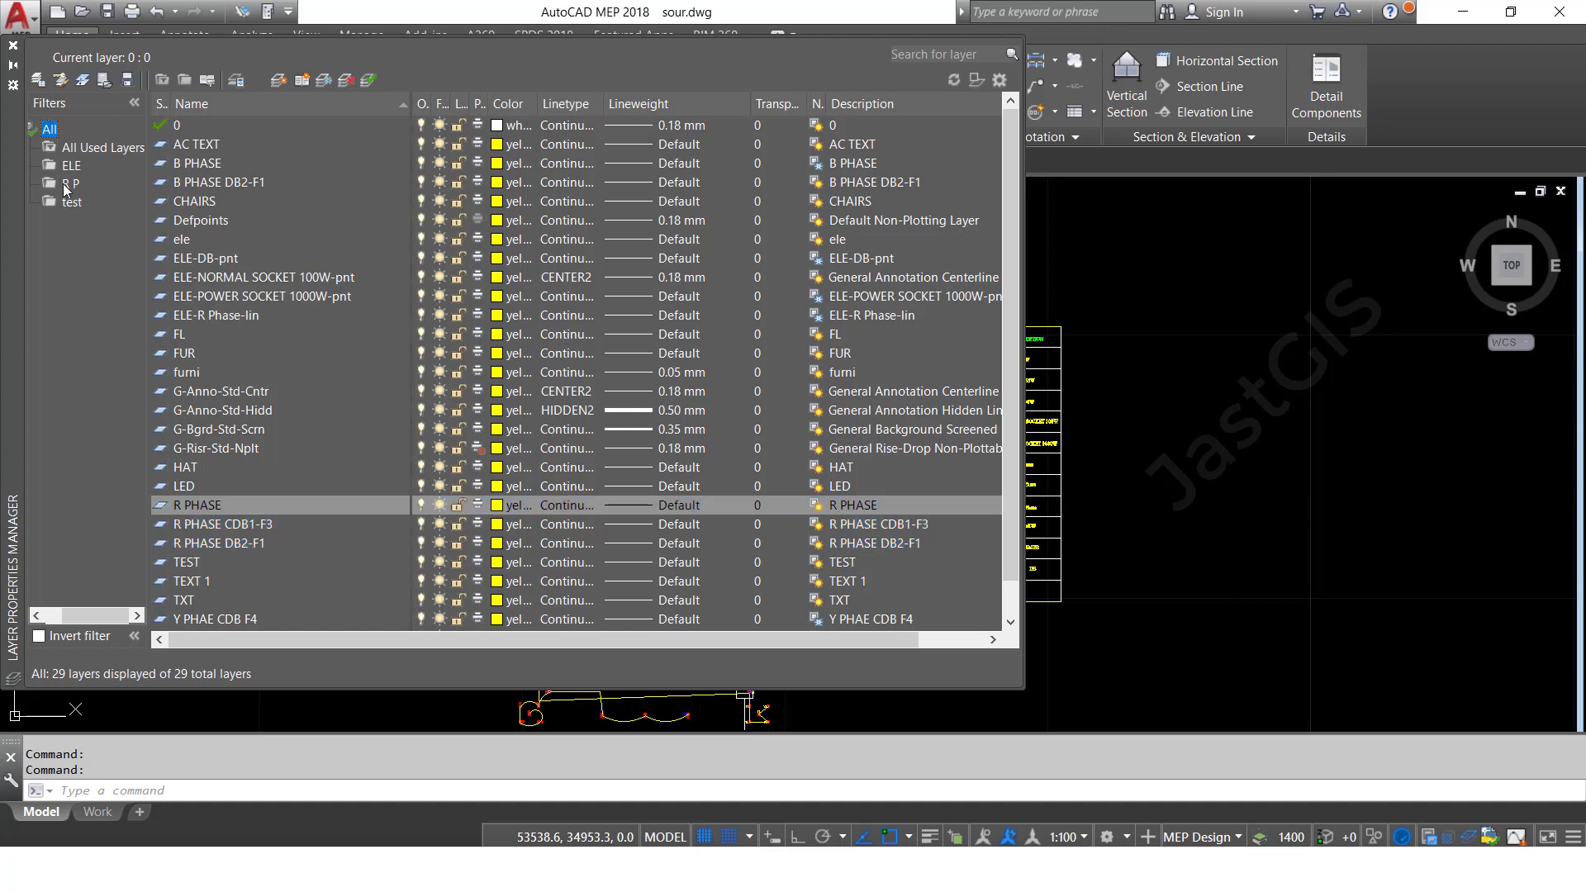
left_click(66, 183)
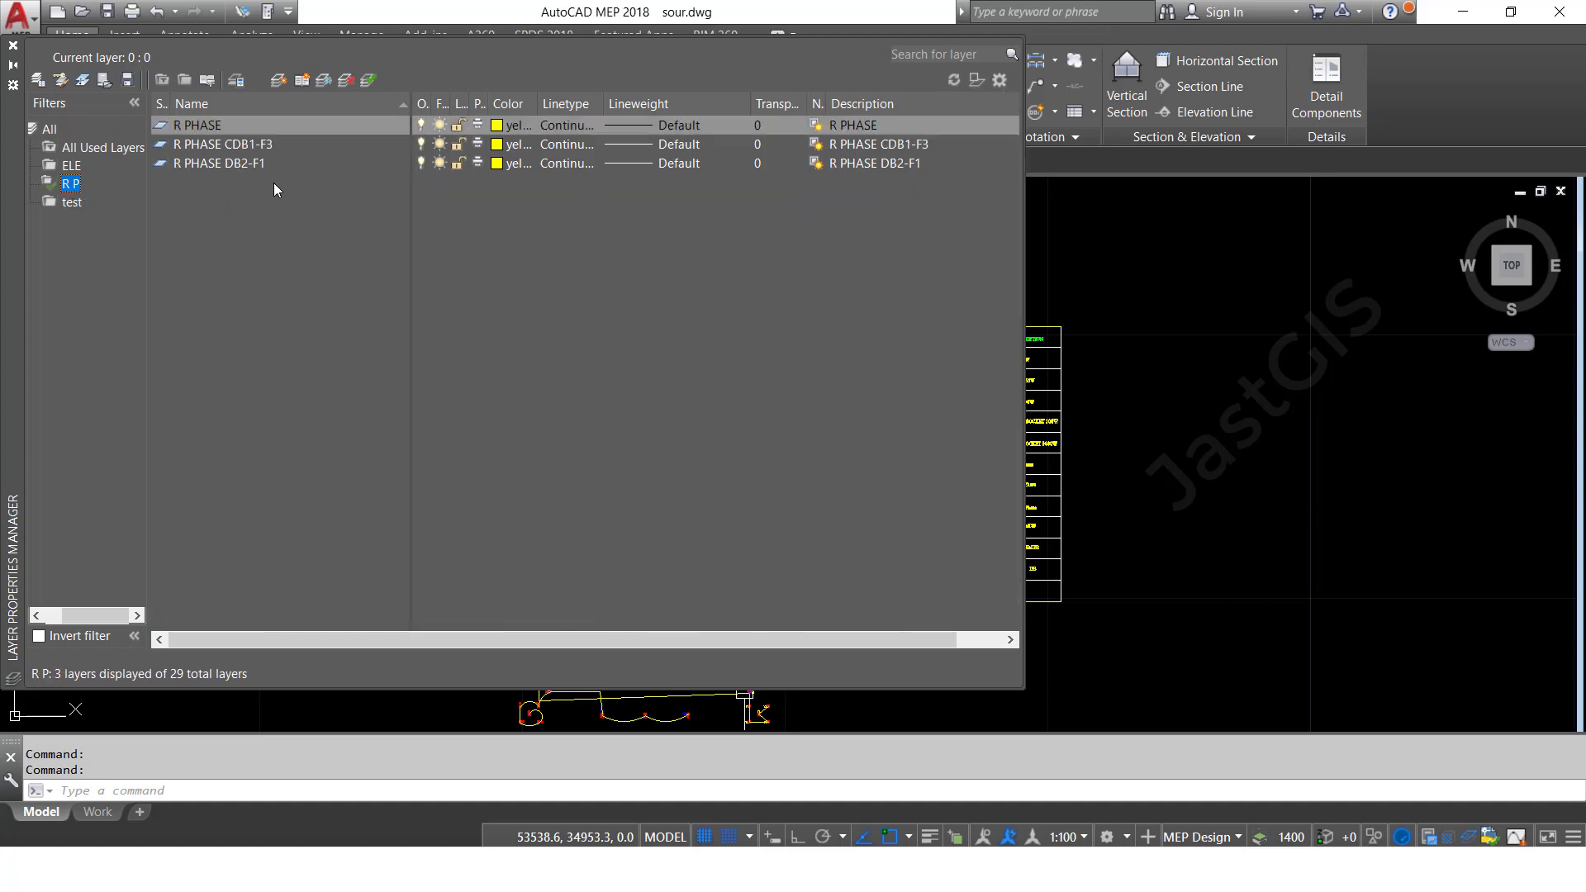
left_click(51, 129)
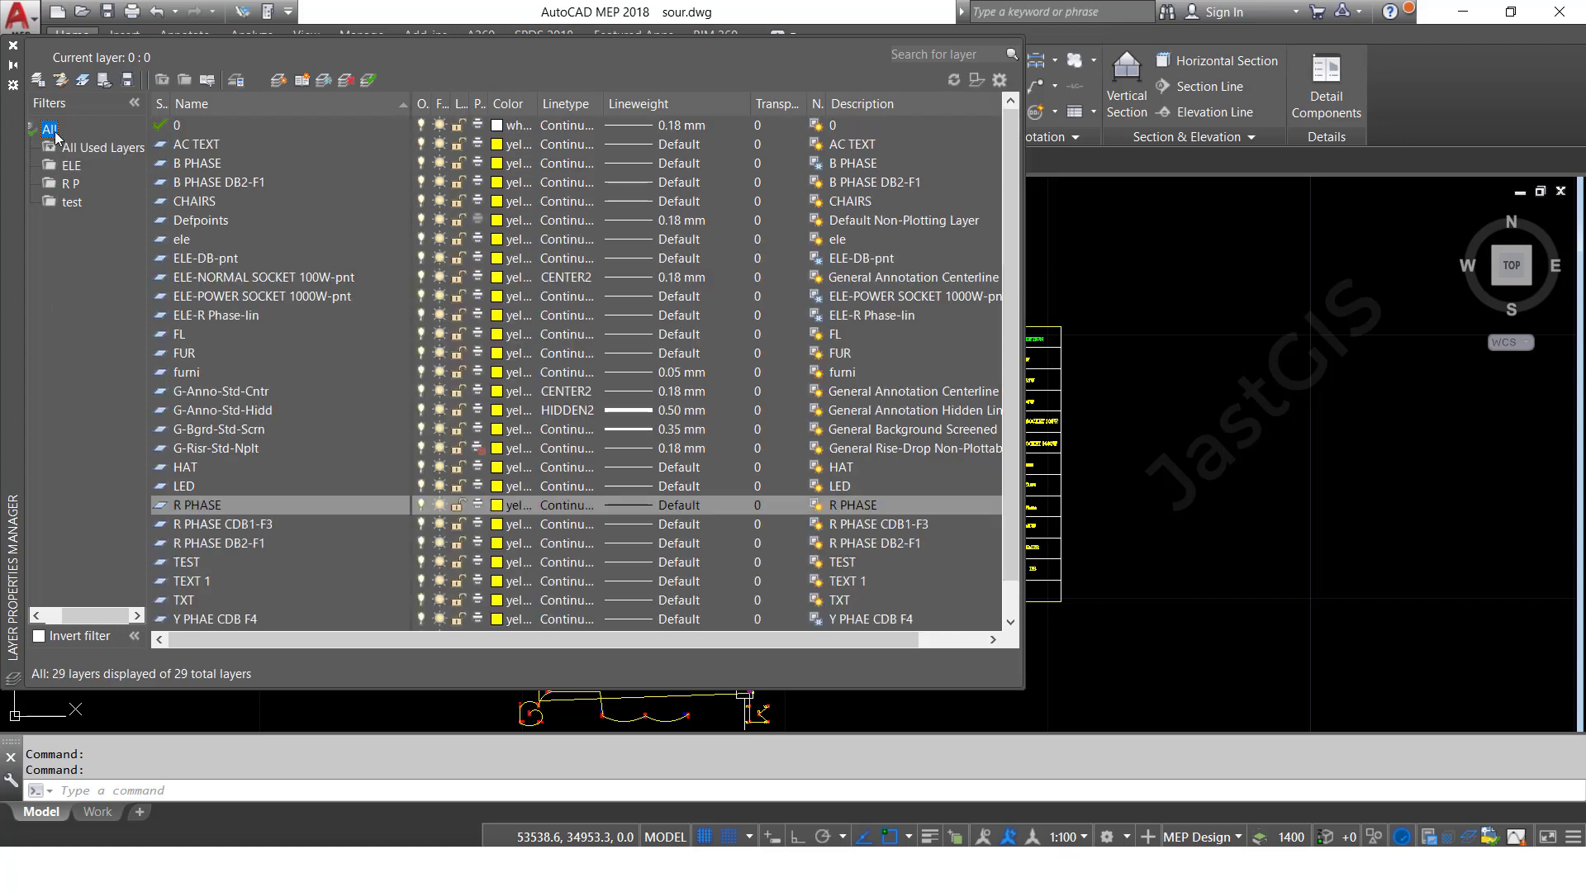
- Create a third layer group filter named YP
right_click(56, 131)
left_click(132, 290)
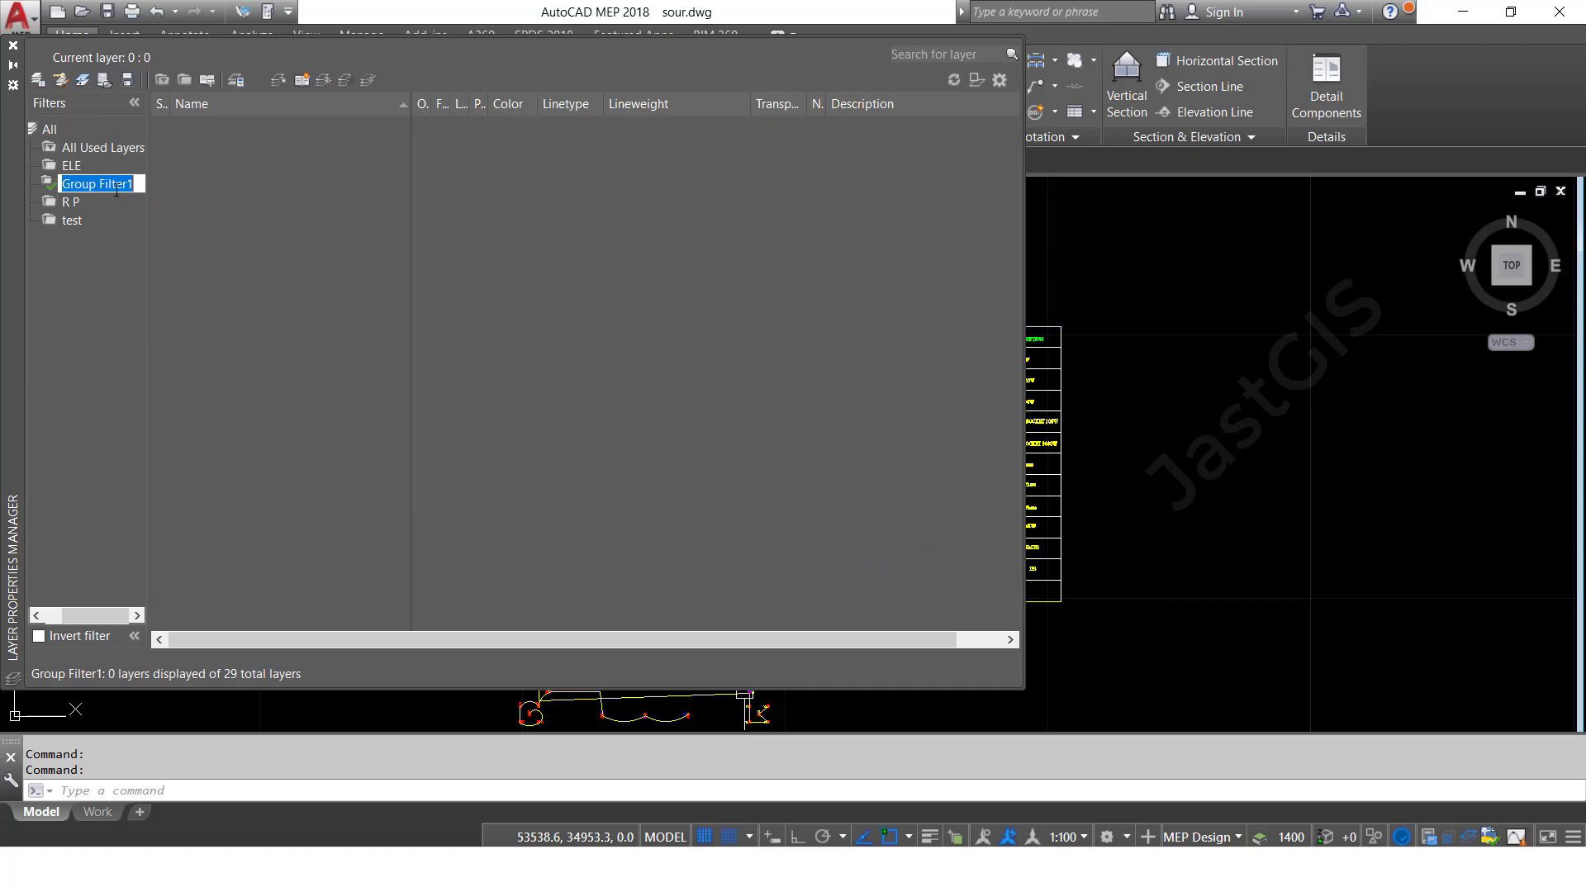
type("YP")
key("Return")
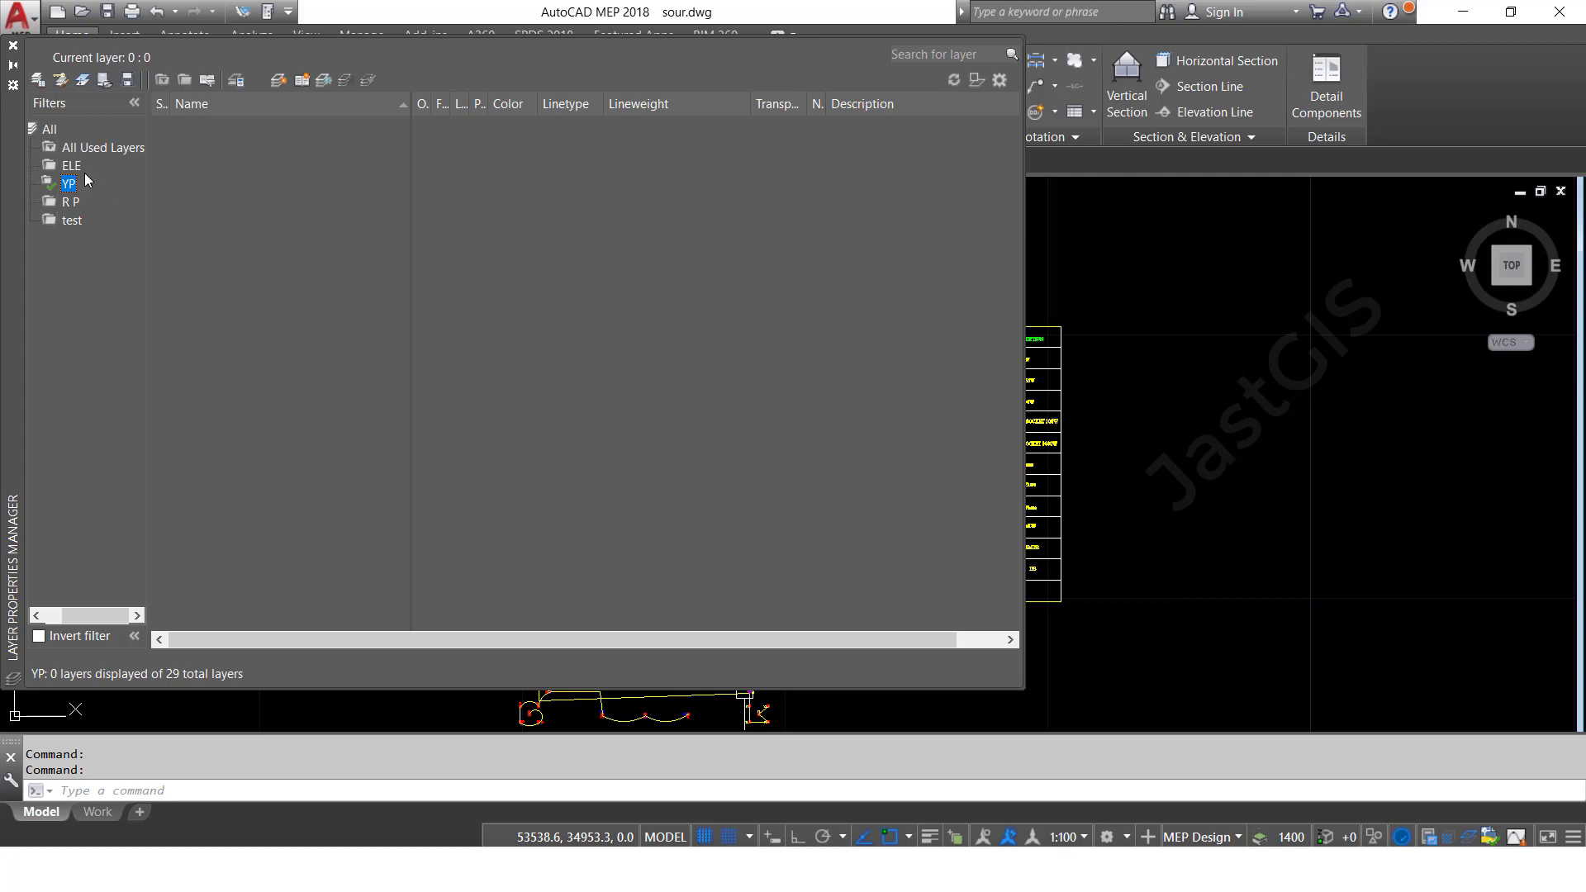
- Add the three Y phase layers, Y PHAE CDB F4 through Y PHASE DB2-F1, to YP
left_click(51, 129)
scroll(323, 374, "down", 2)
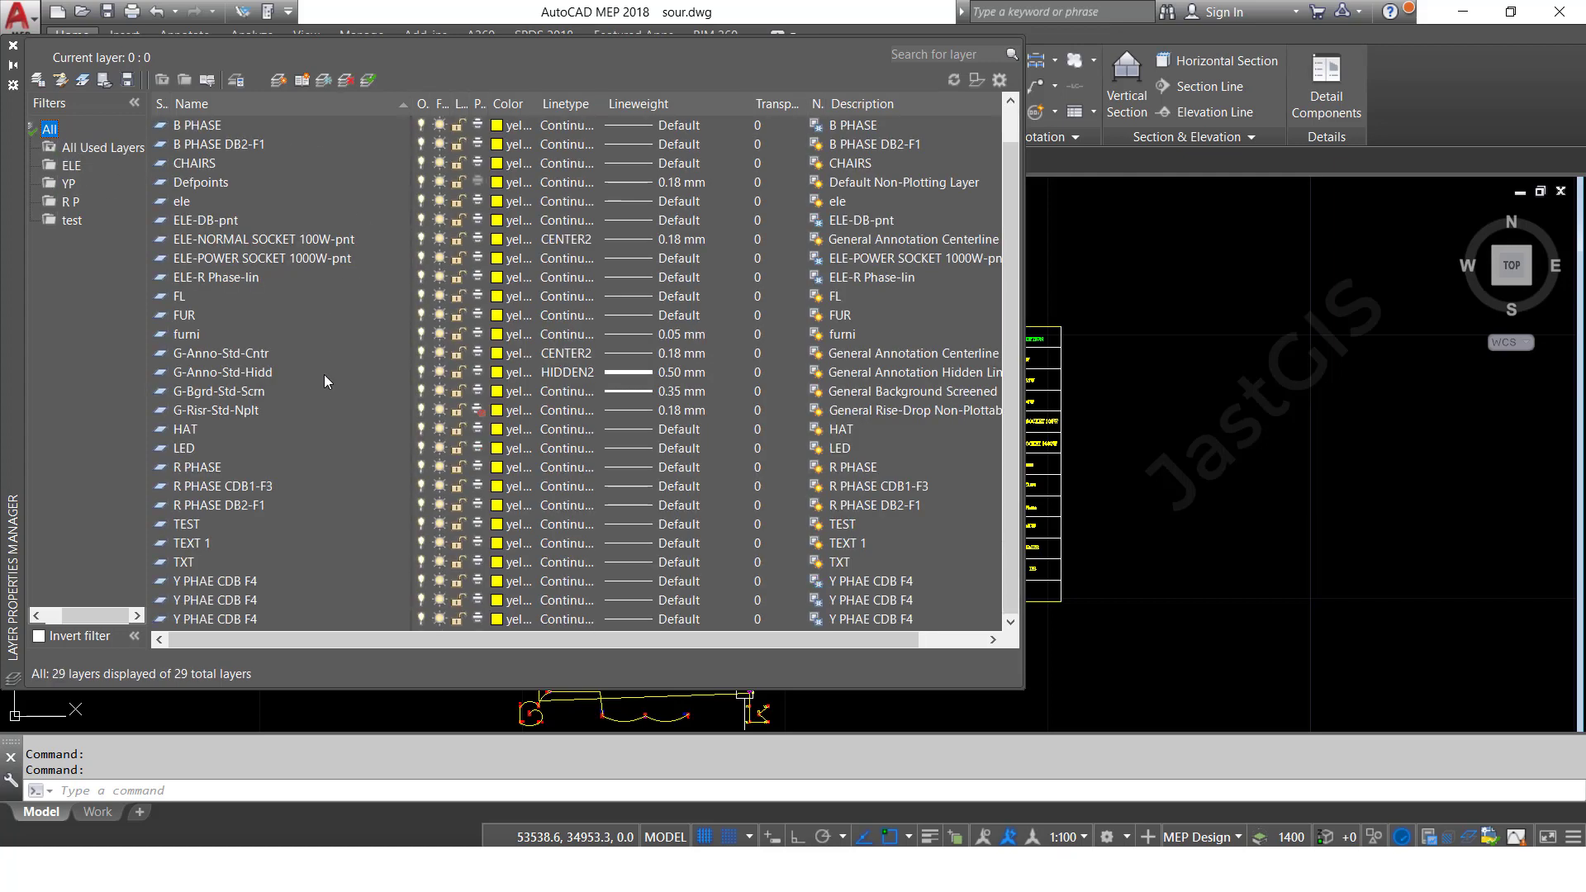
left_click(215, 588)
left_click(210, 622, "shift")
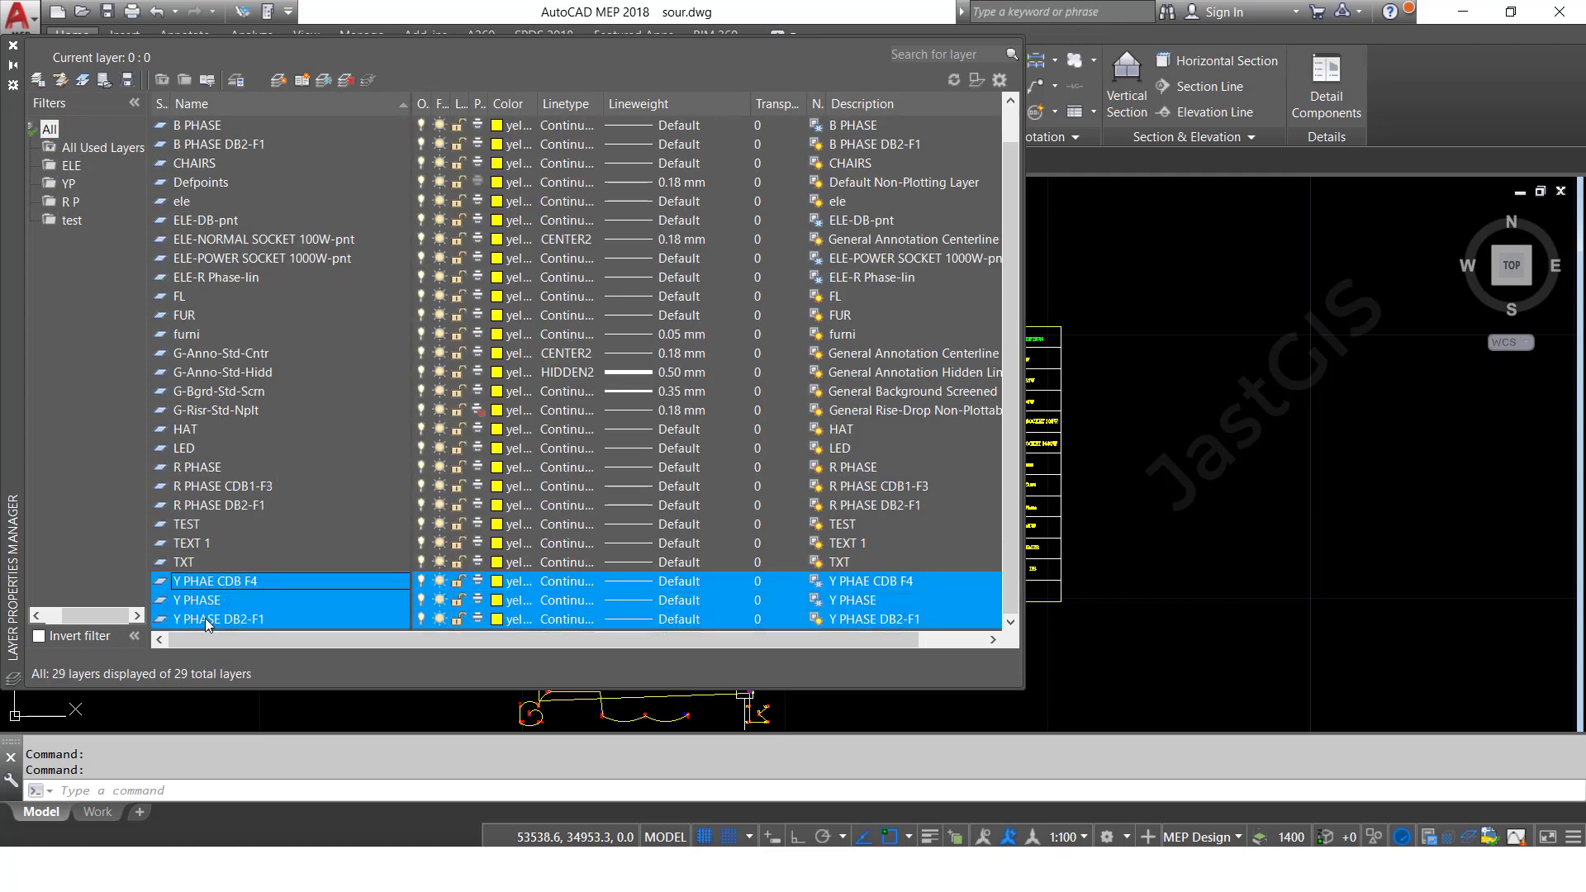
left_click(70, 184)
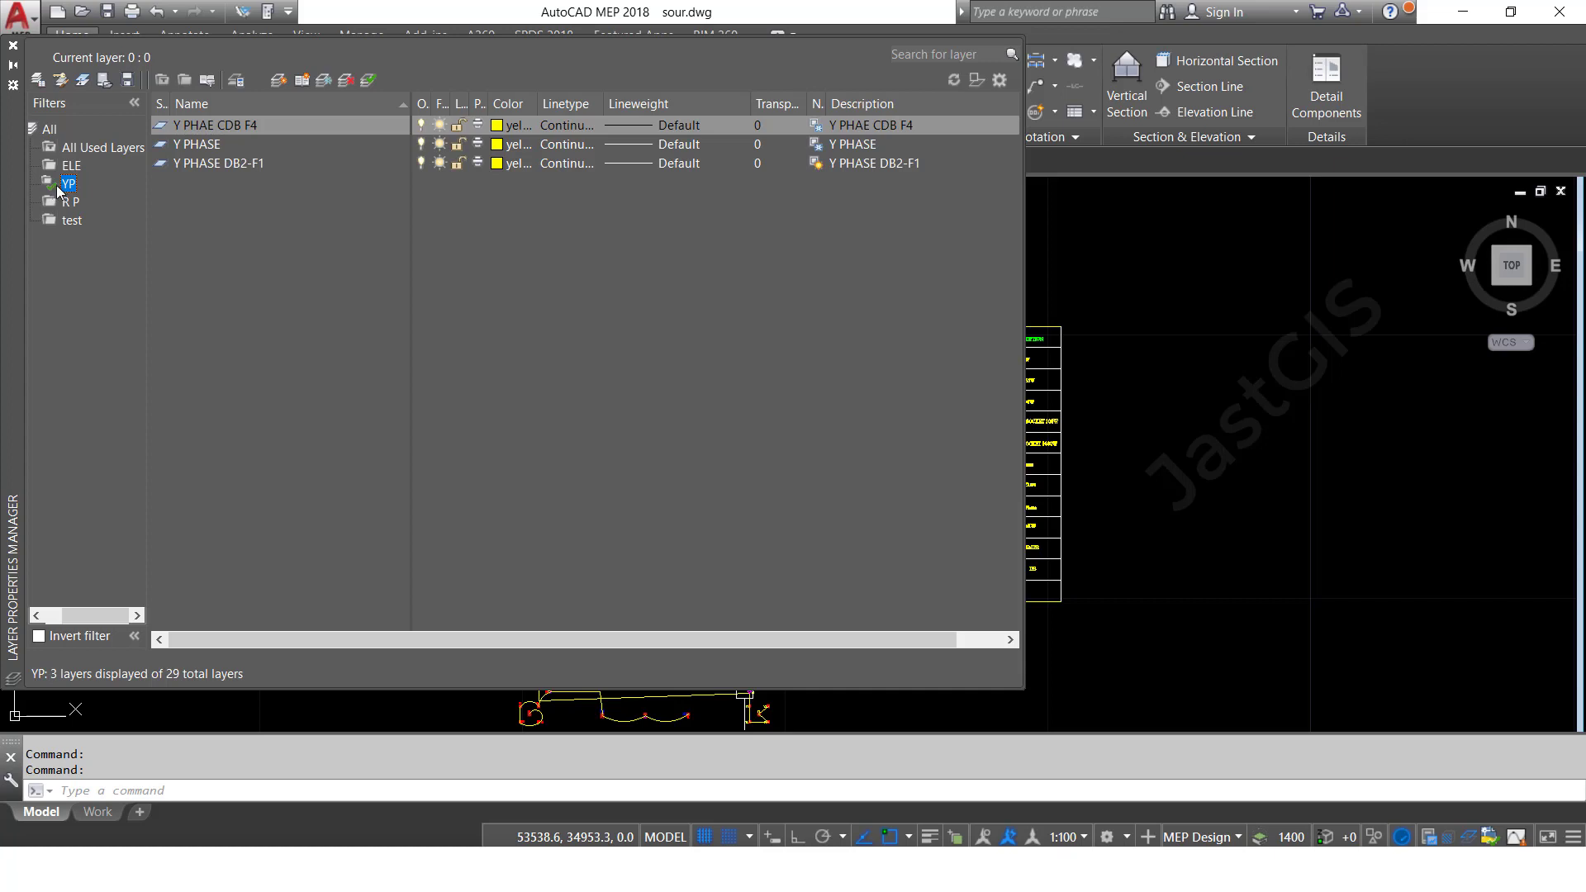
- Close the layer manager and make Y PHAE CDB F4 the current layer via the Layer dropdown
left_click(13, 45)
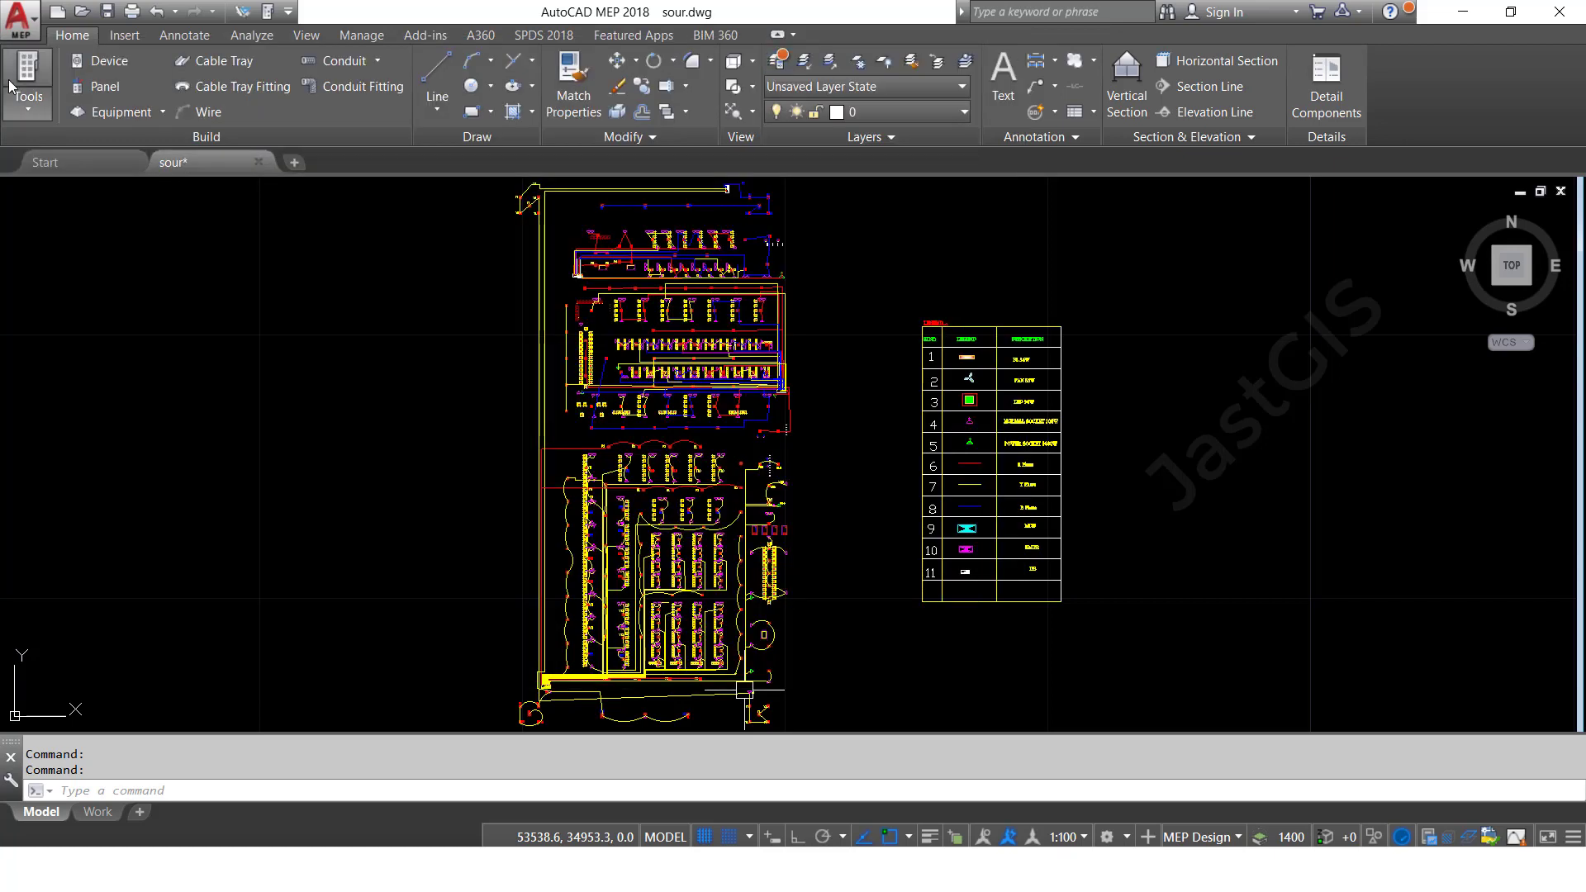
left_click(880, 112)
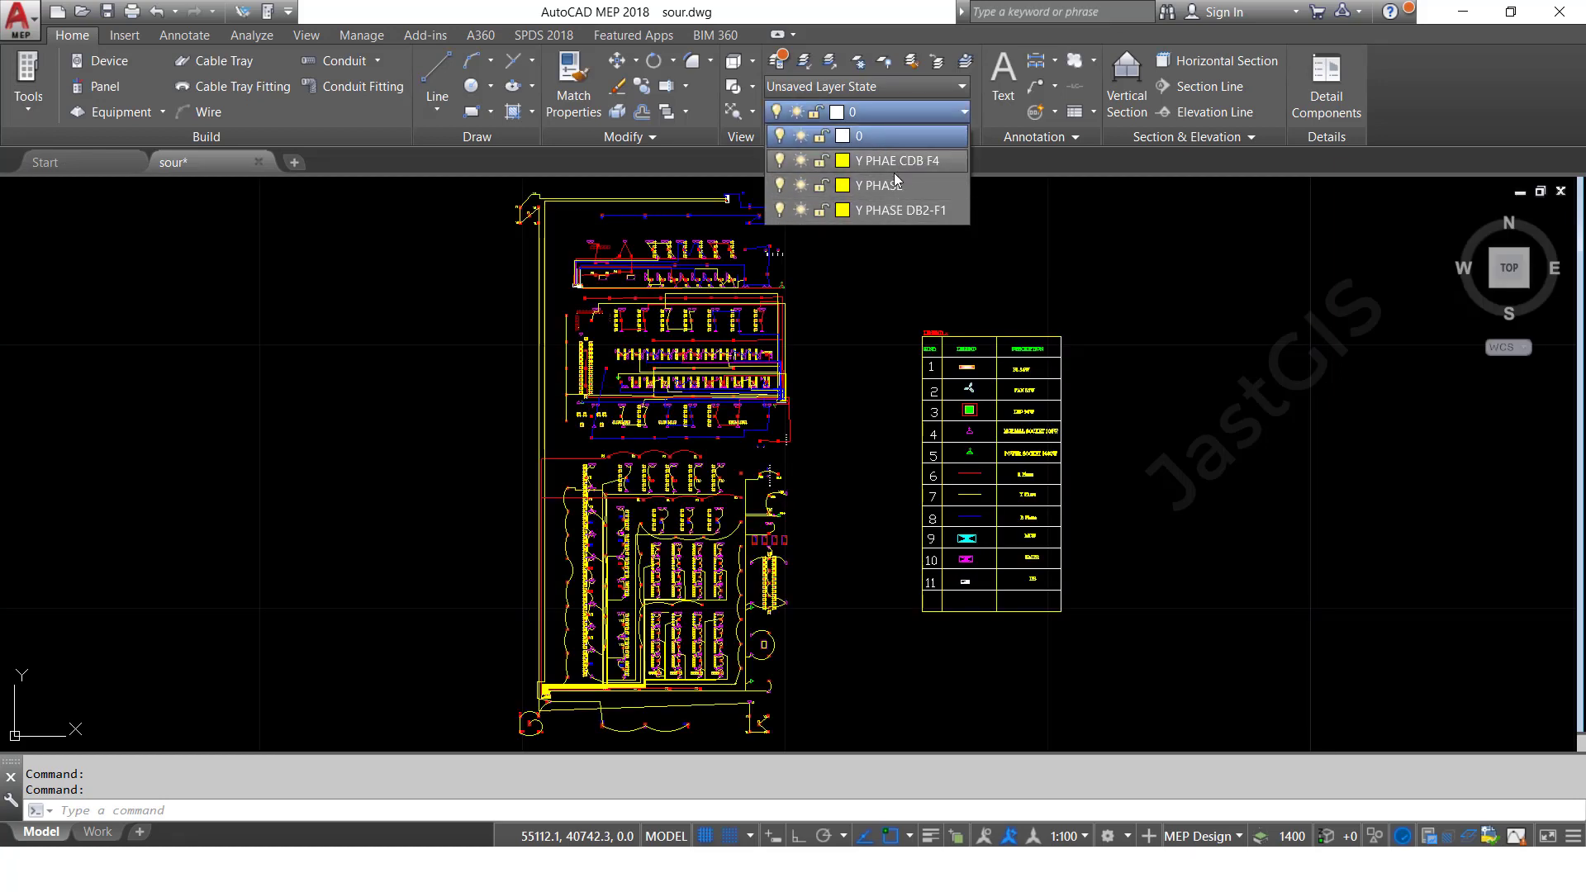
left_click(852, 321)
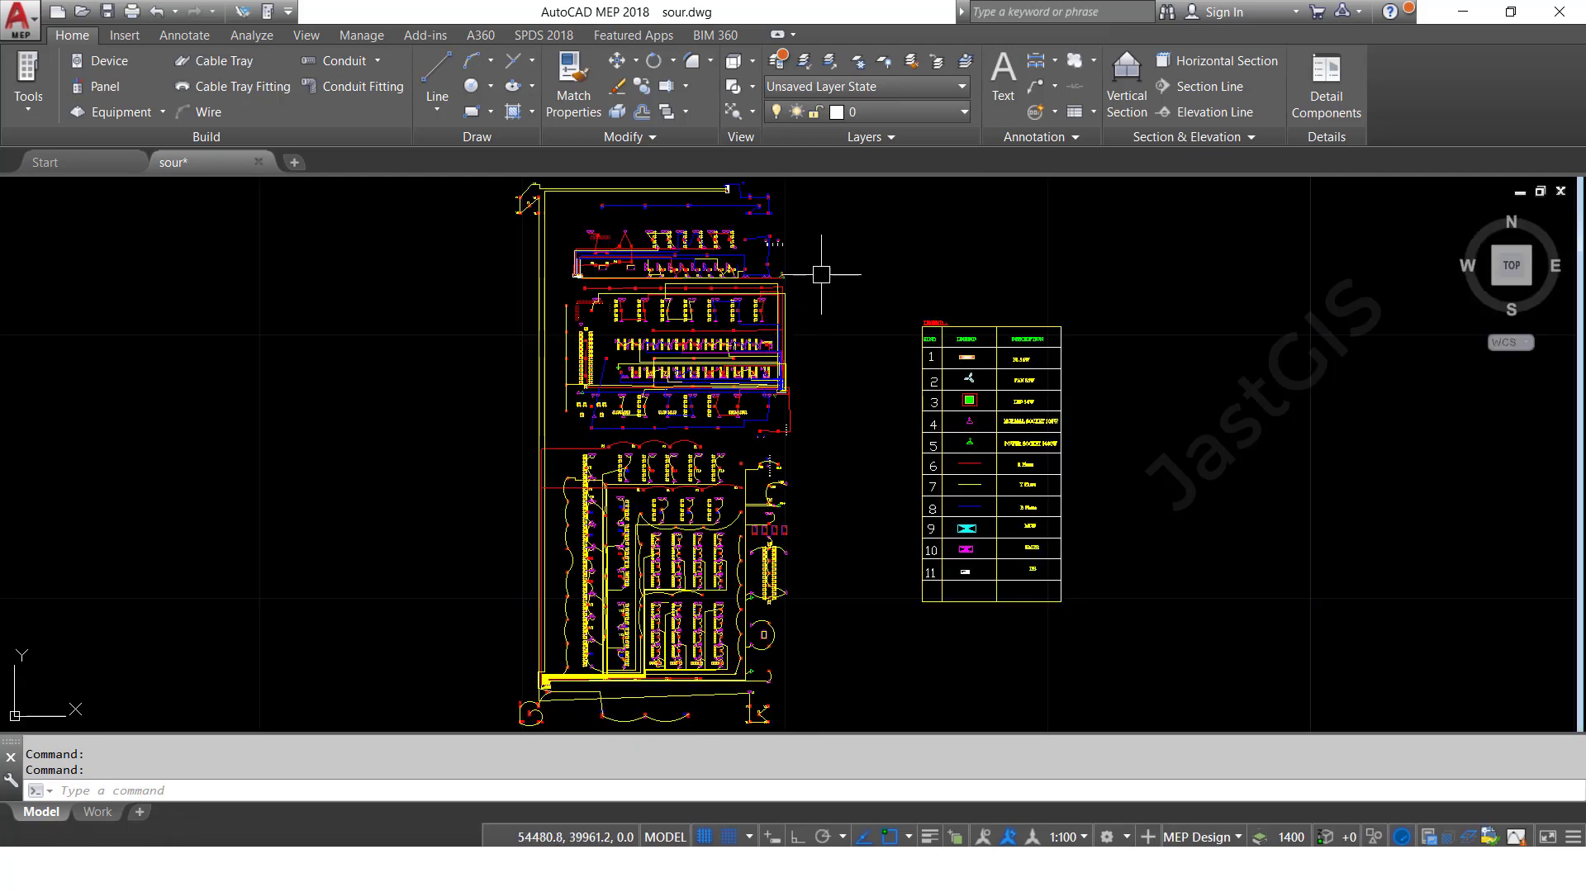
left_click(881, 112)
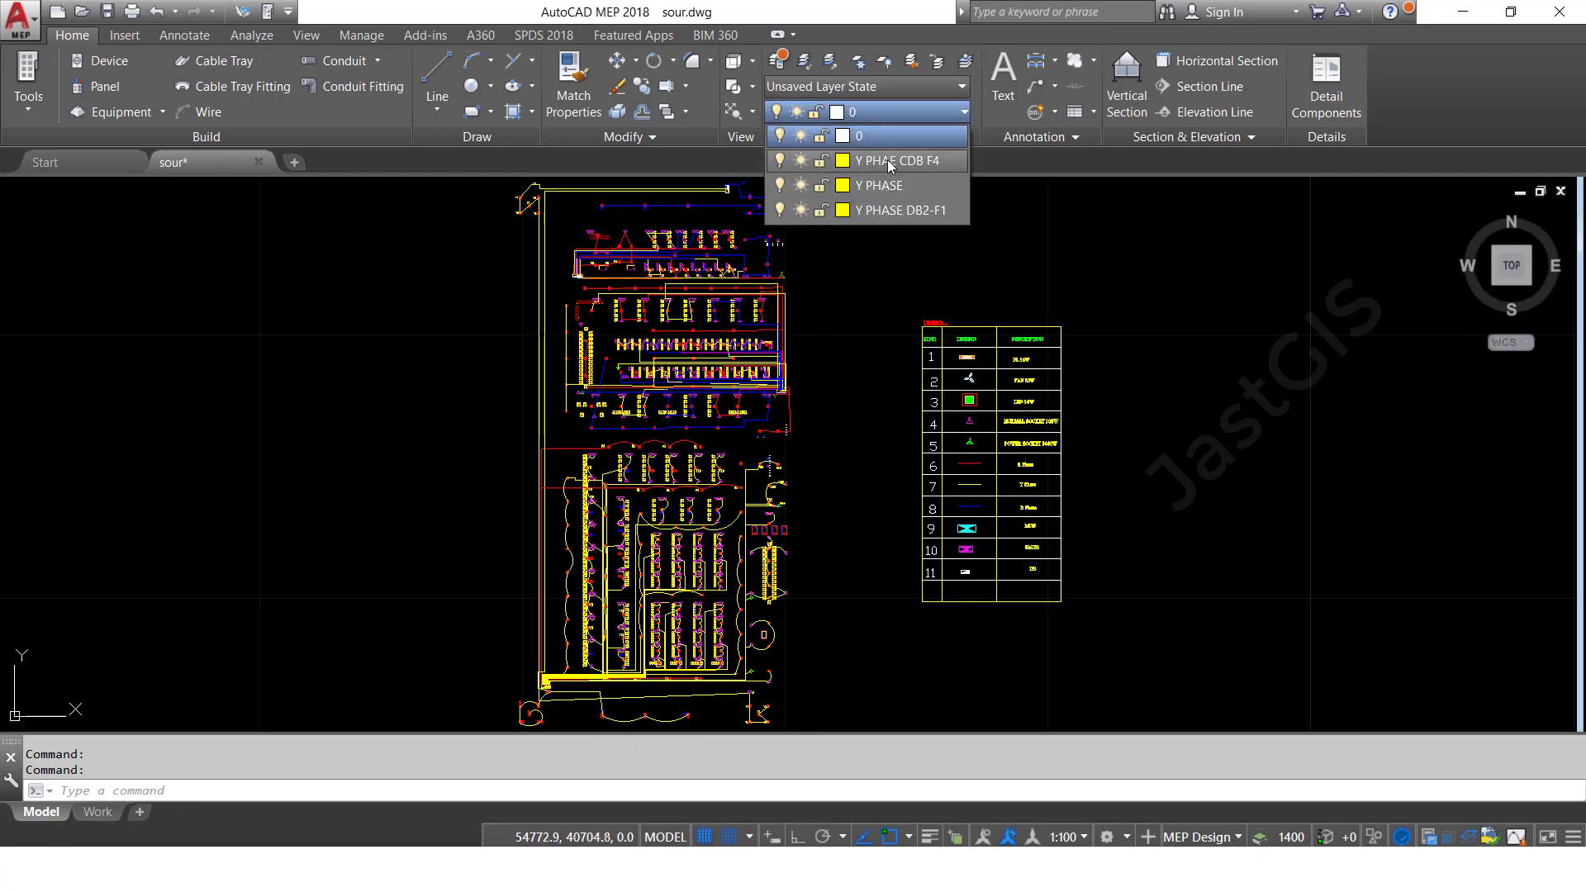
left_click(890, 161)
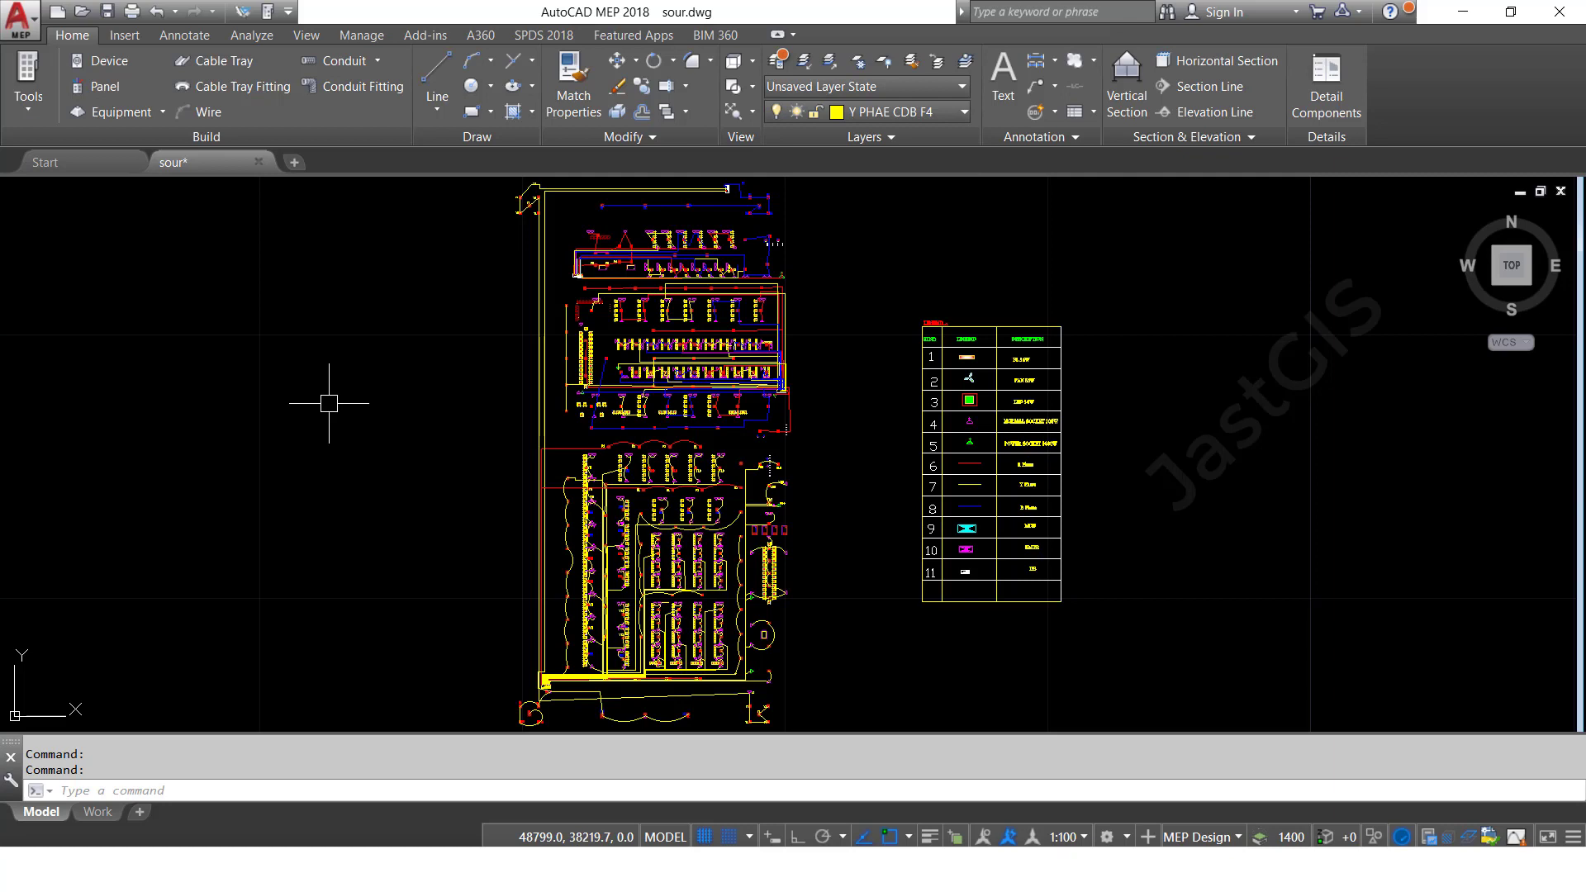
- Draw a diagonal polyline on layer Y PHAE CDB F4 using PL
type("pl")
key("Return")
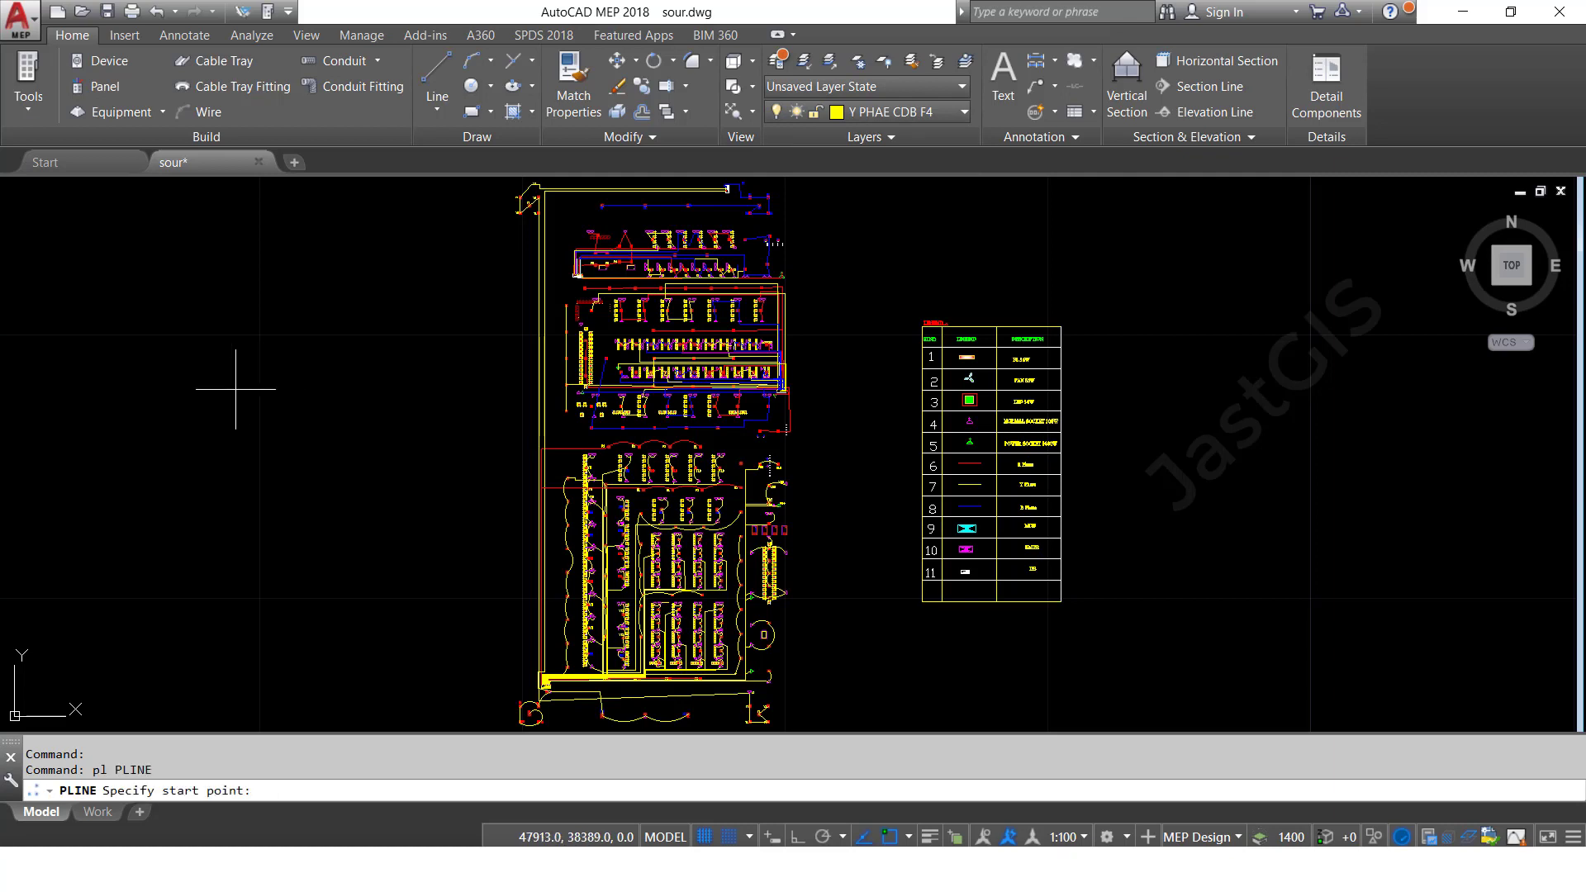
left_click(202, 380)
left_click(303, 479)
key("Return")
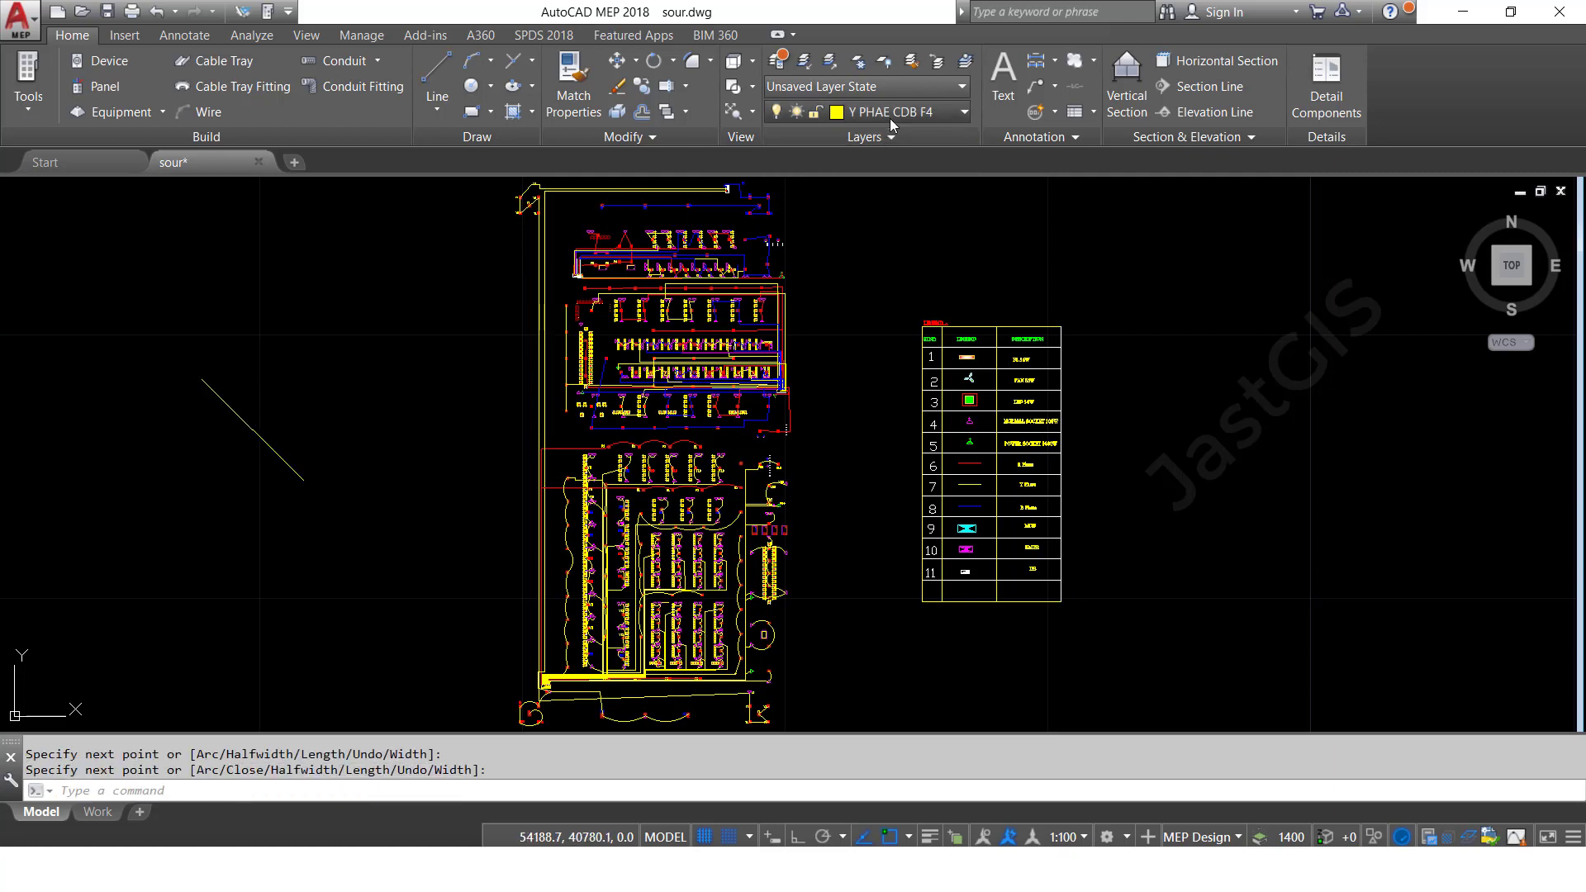
- Switch to Y PHASE DB2-F1, draw a second diagonal polyline, and reopen the Layer Properties Manager
left_click(890, 118)
left_click(884, 186)
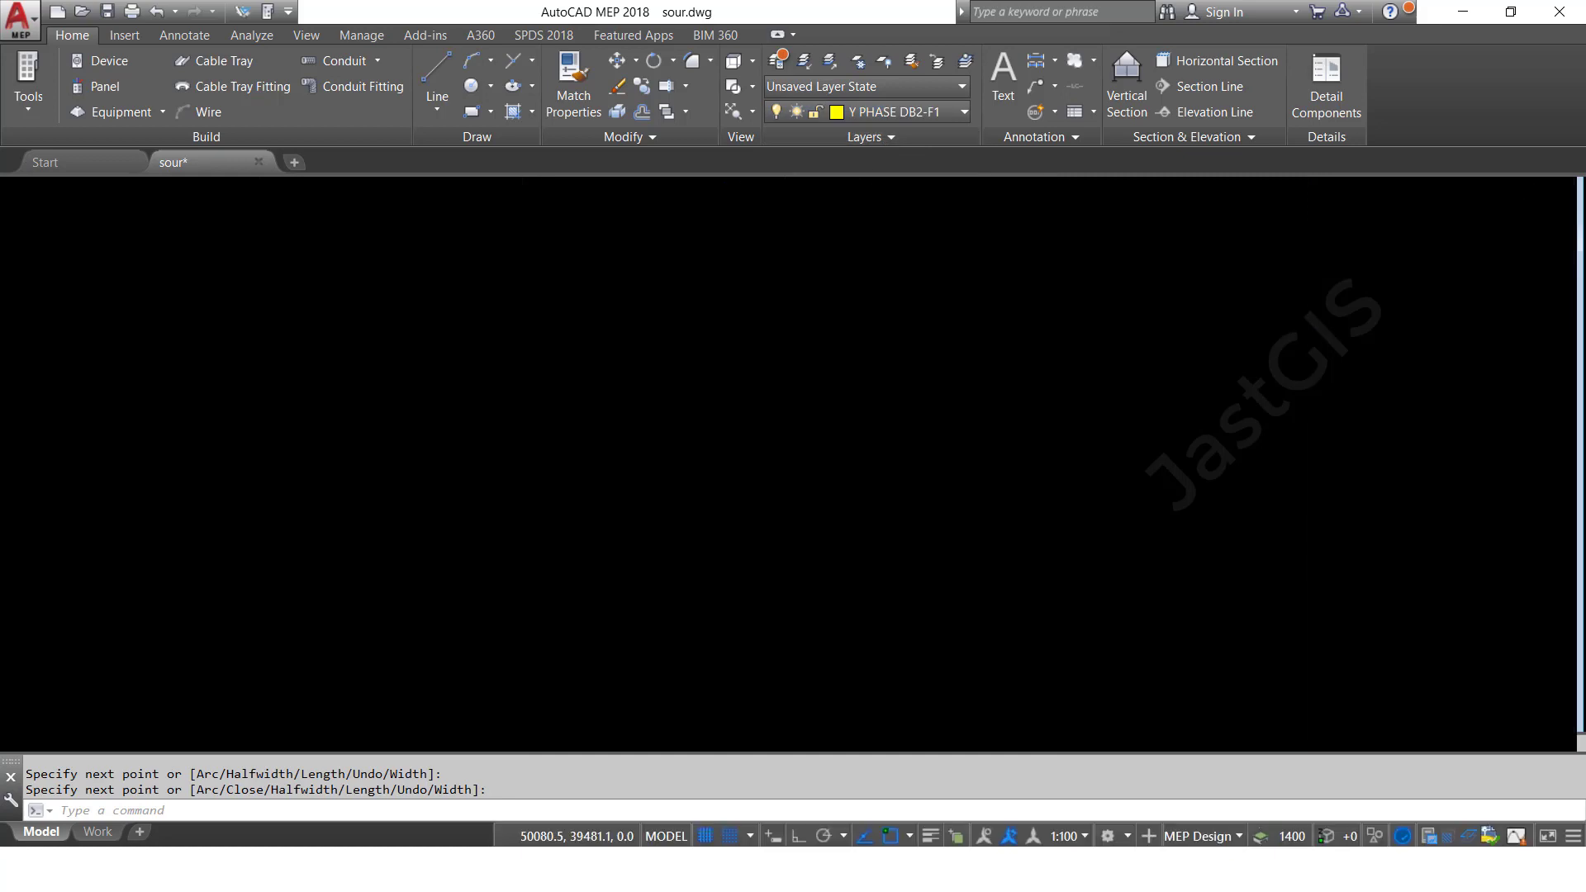
key("Return")
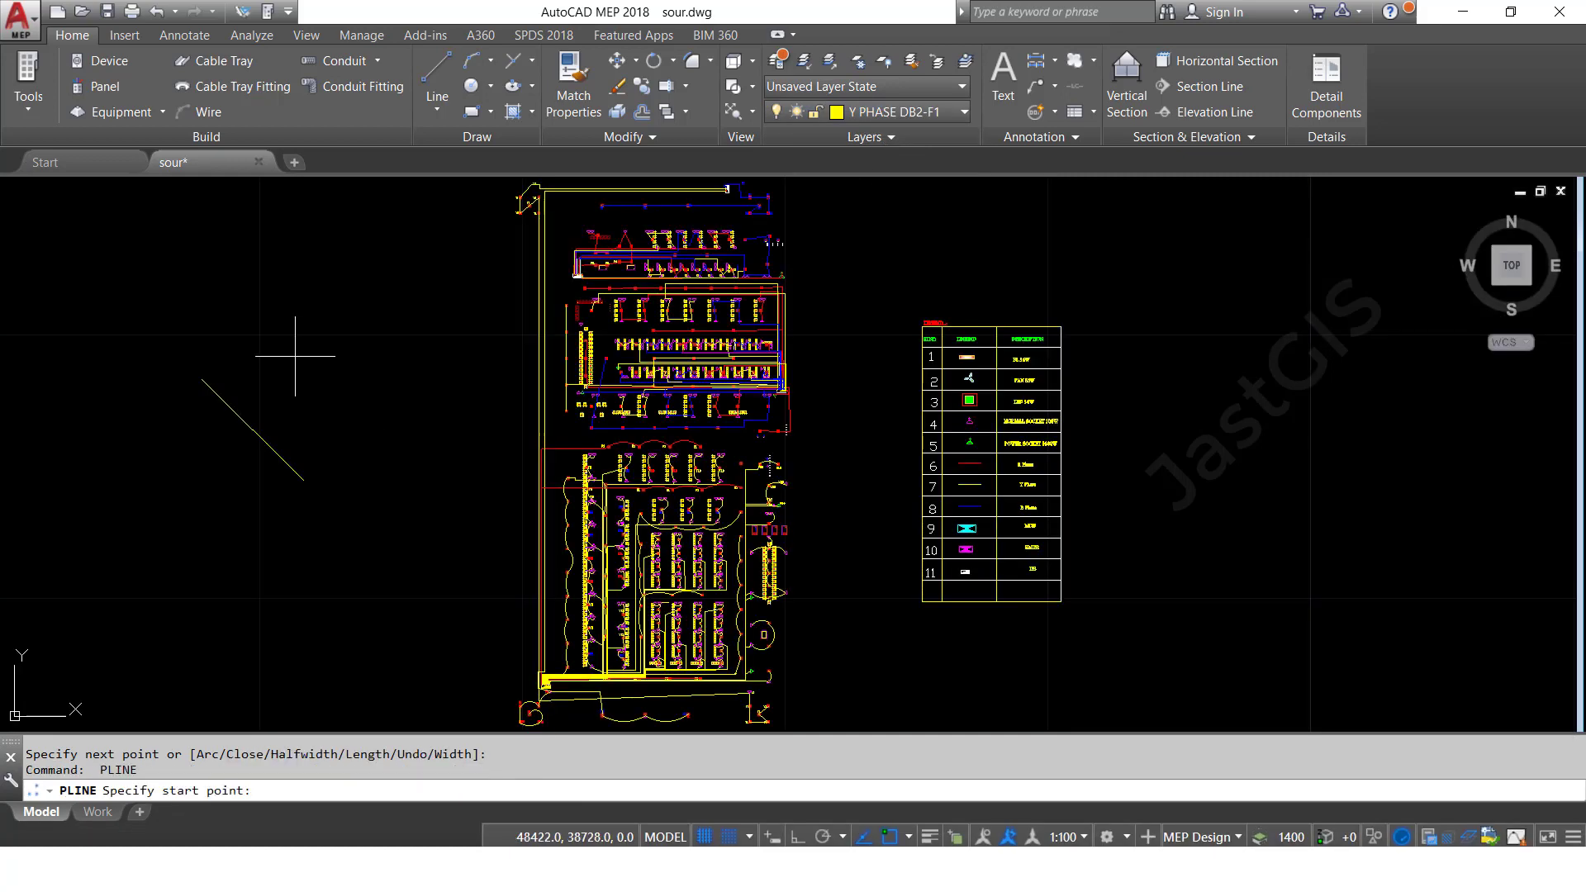
left_click(295, 353)
left_click(431, 467)
key("Escape")
type("l")
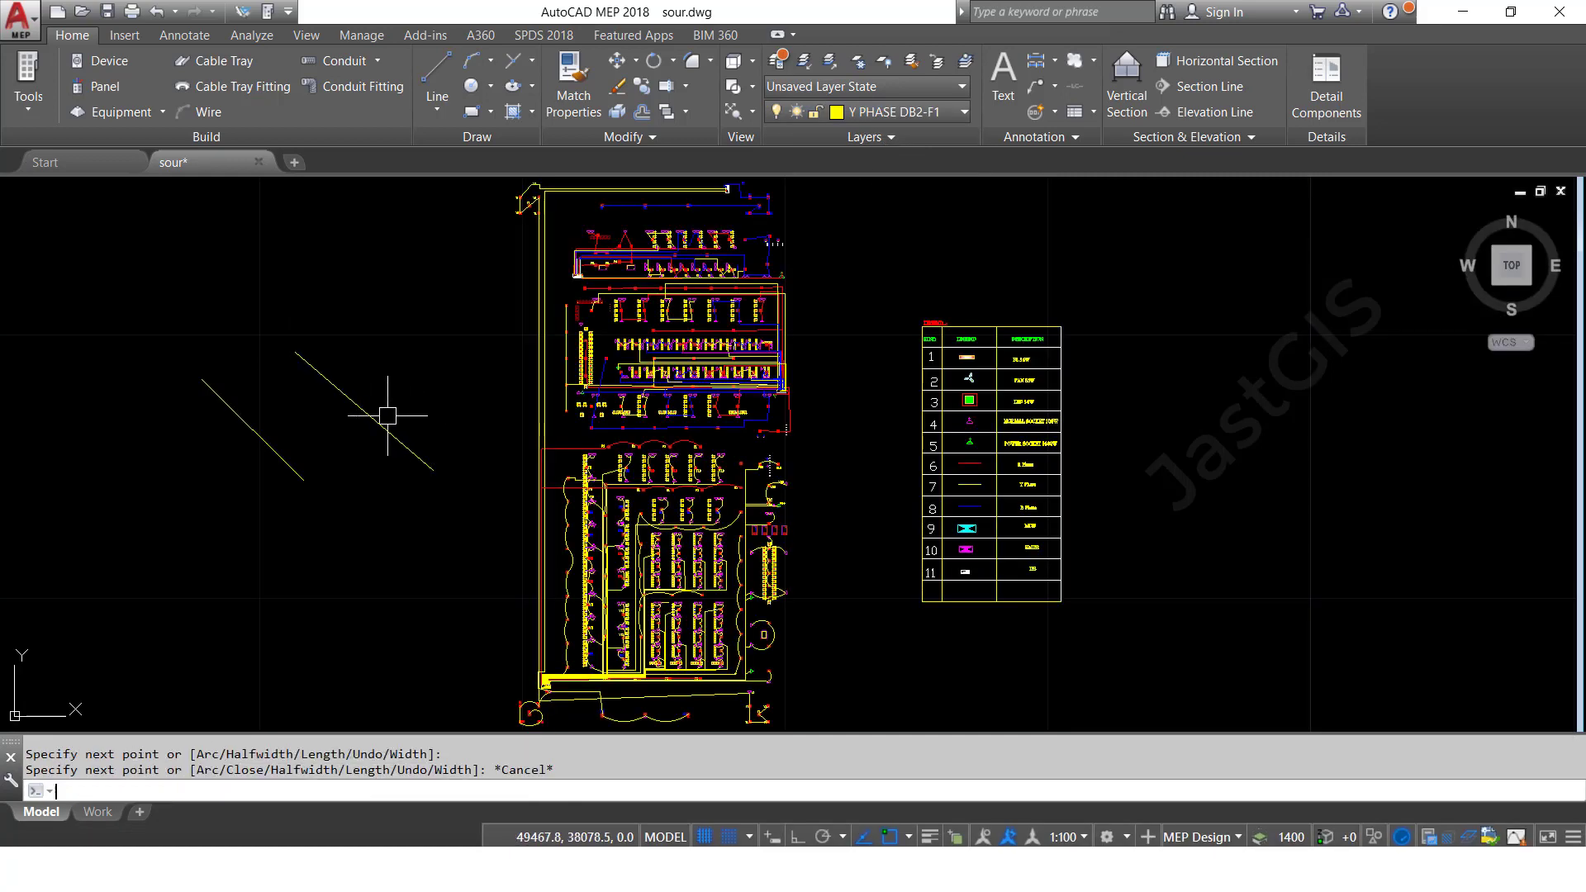
type("a")
key("Return")
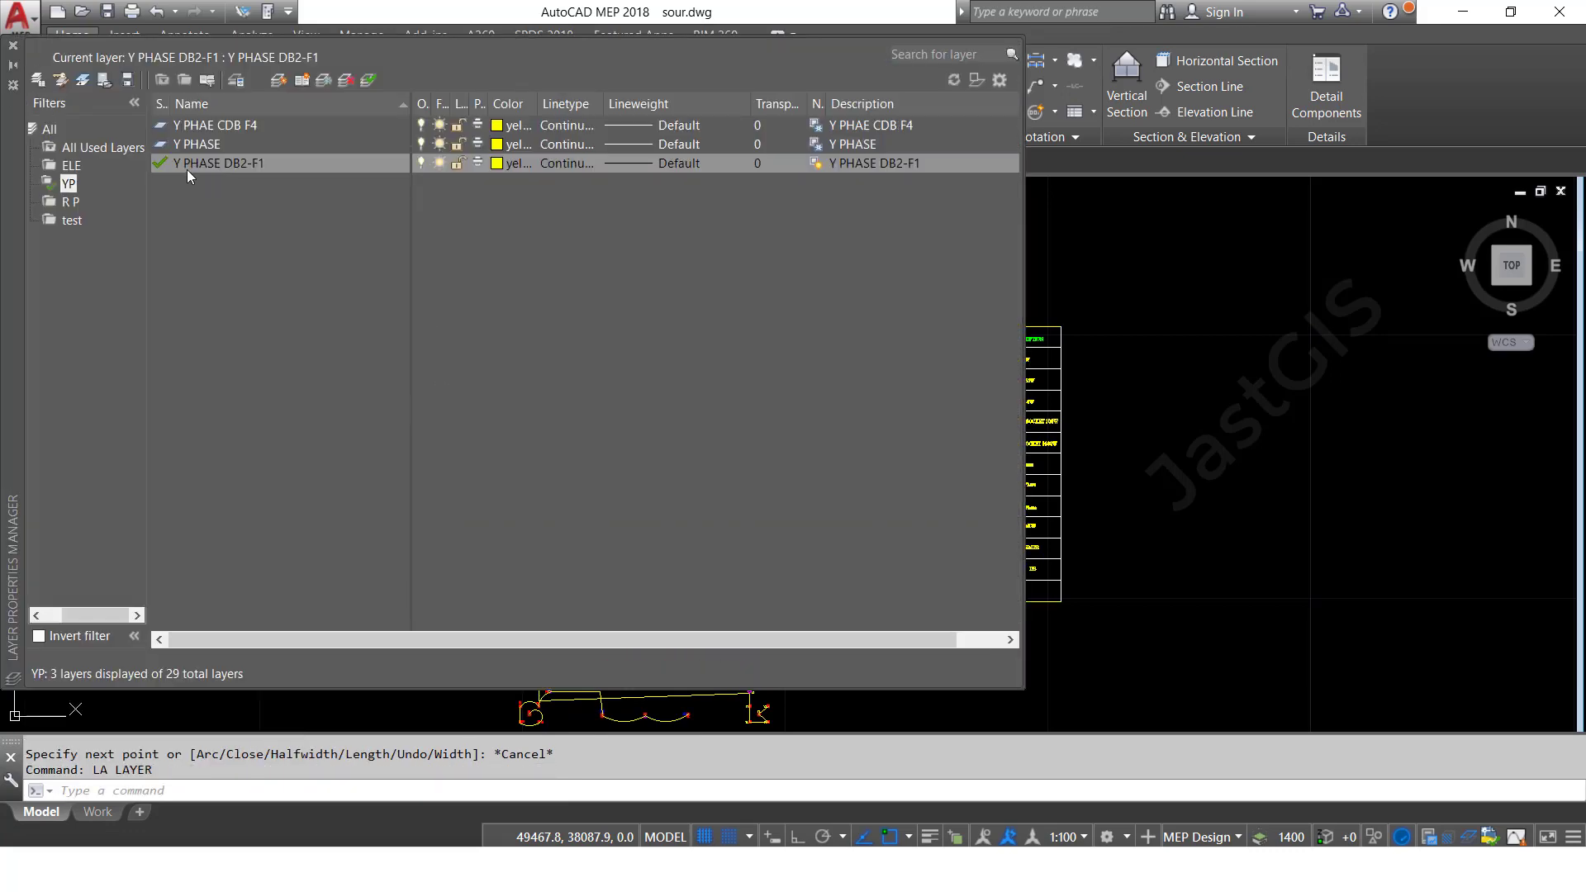
- Turn off all 29 layers, including the current one, under the All filter
left_click(51, 129)
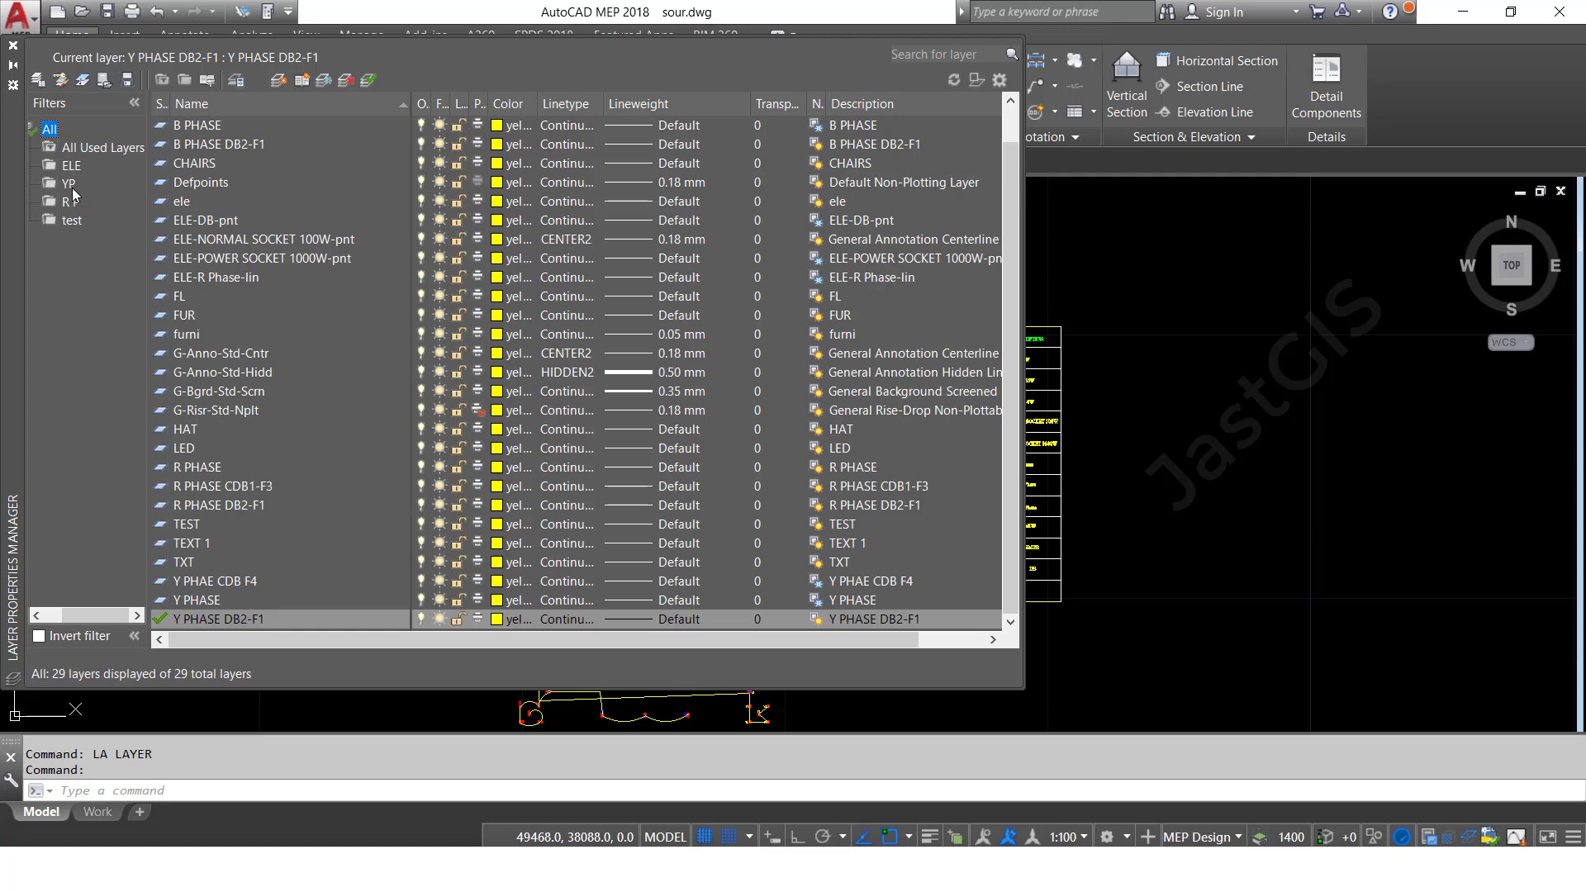
left_click(300, 128)
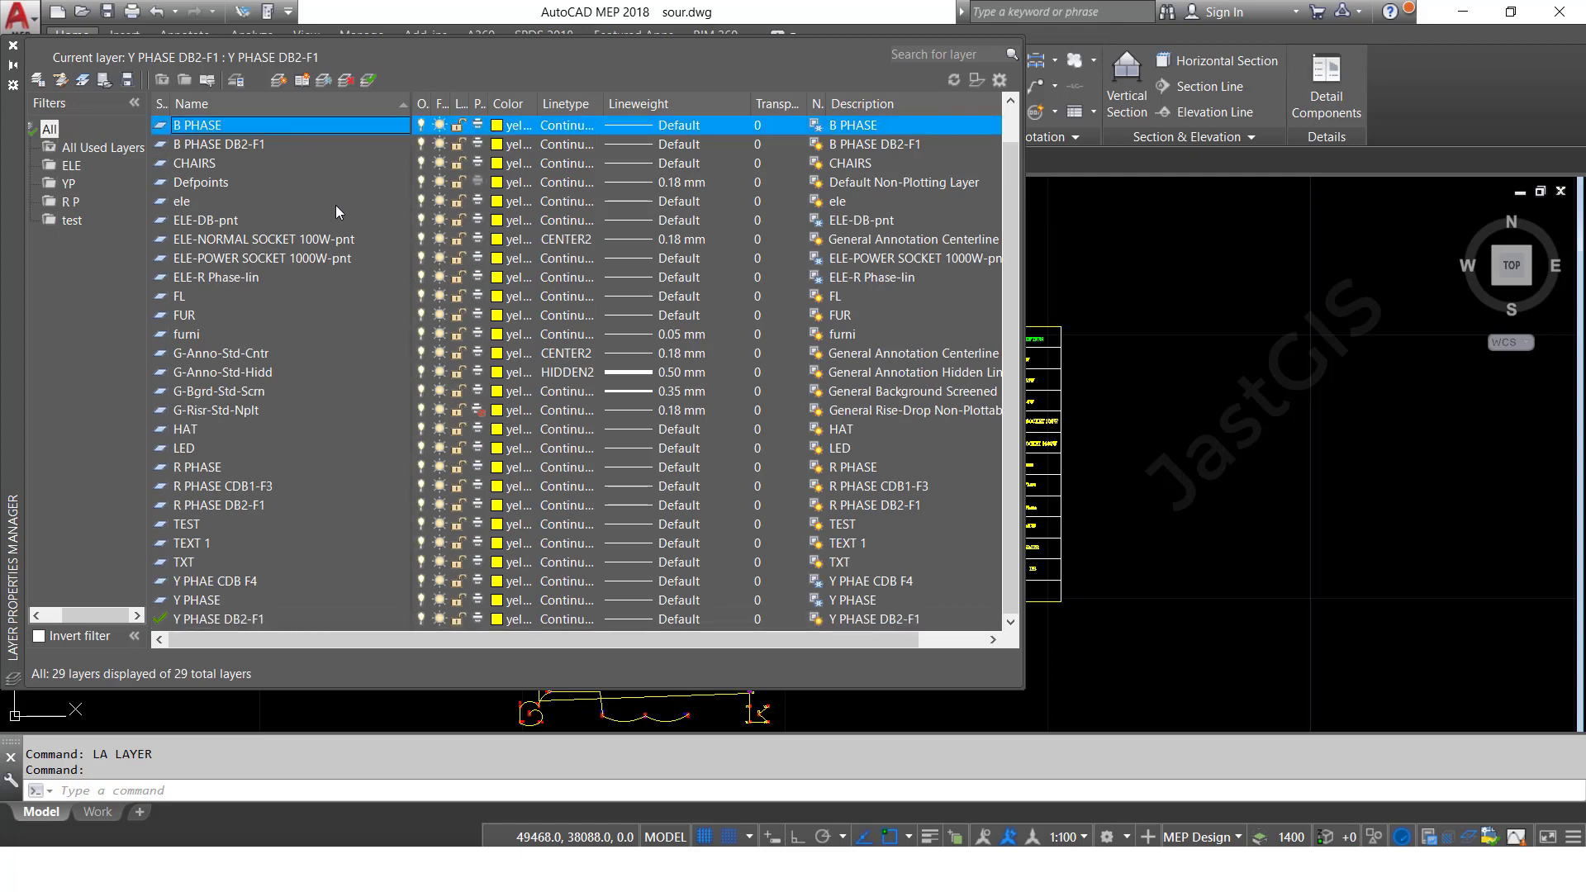
key("ctrl+a")
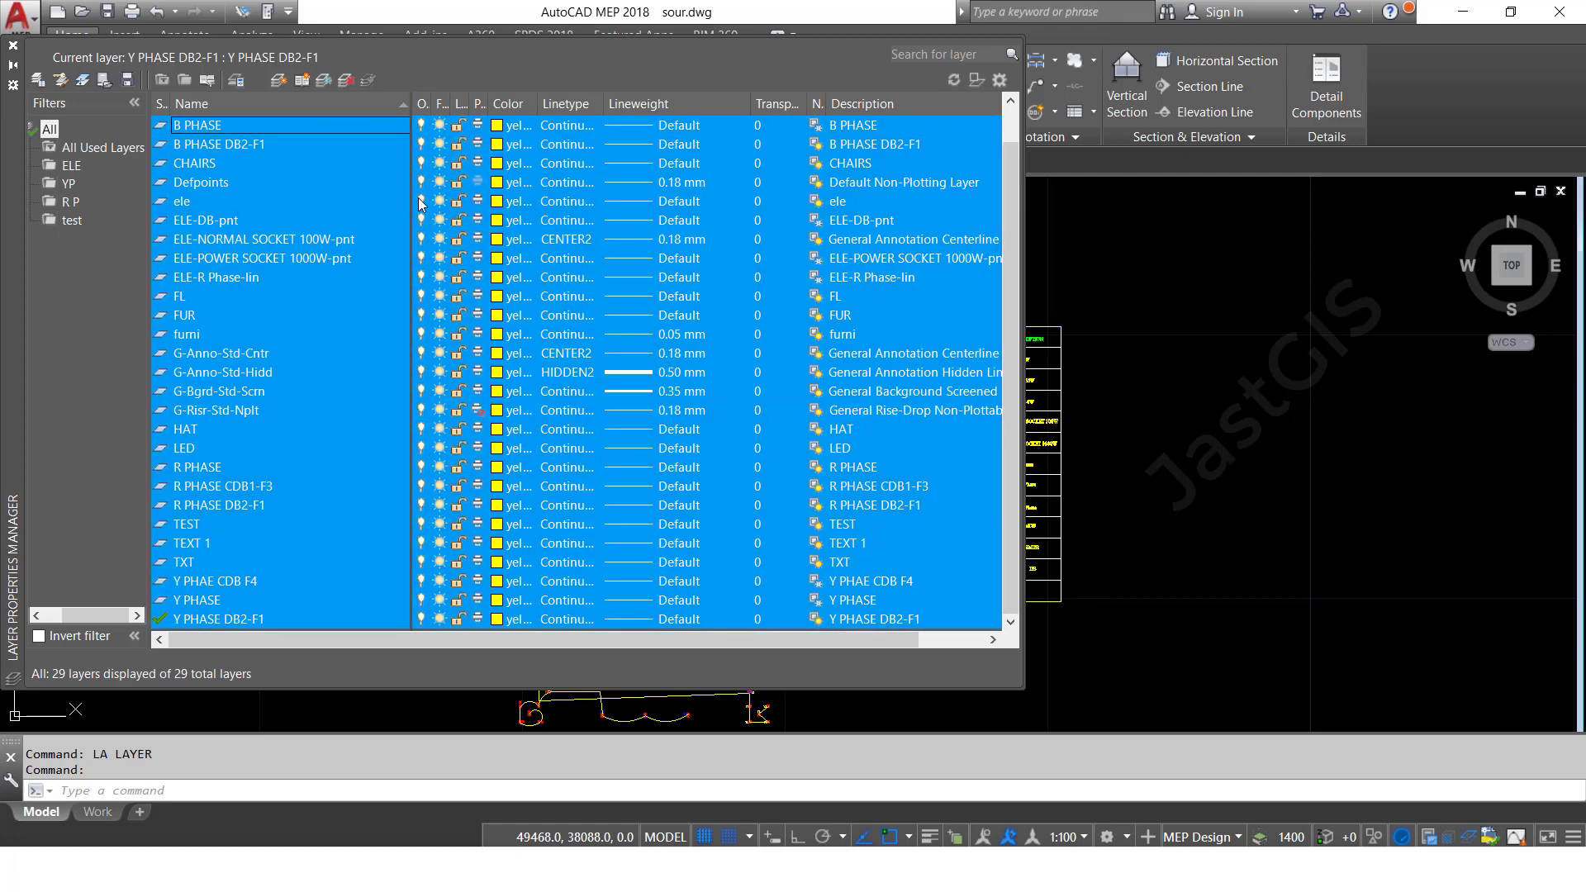
left_click(422, 204)
left_click(671, 399)
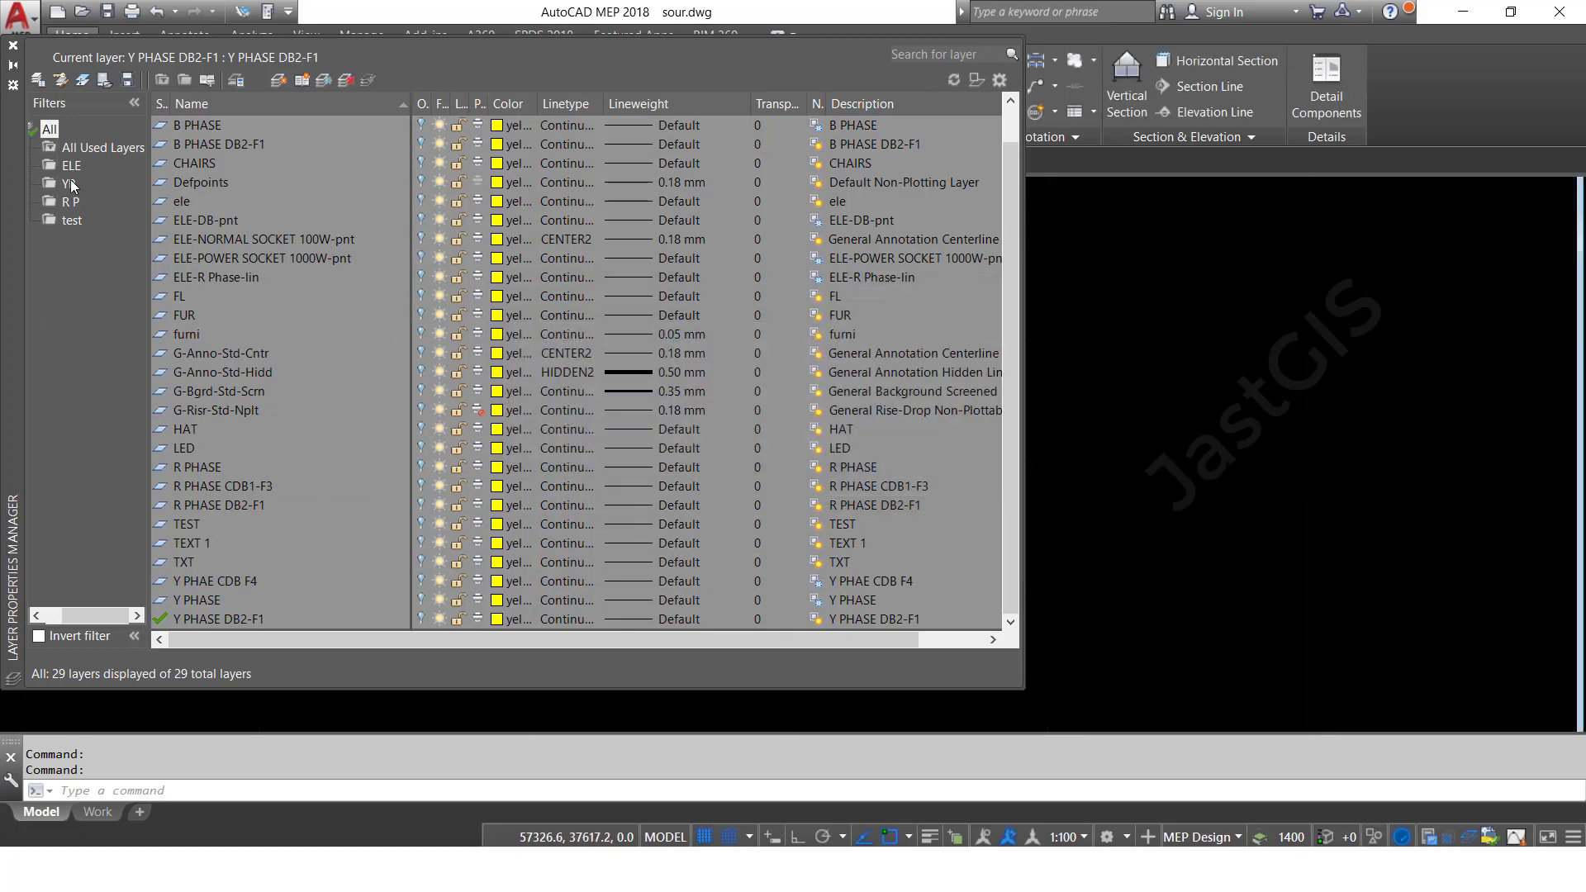
- Turn the four ELE filter layers back on
left_click(71, 165)
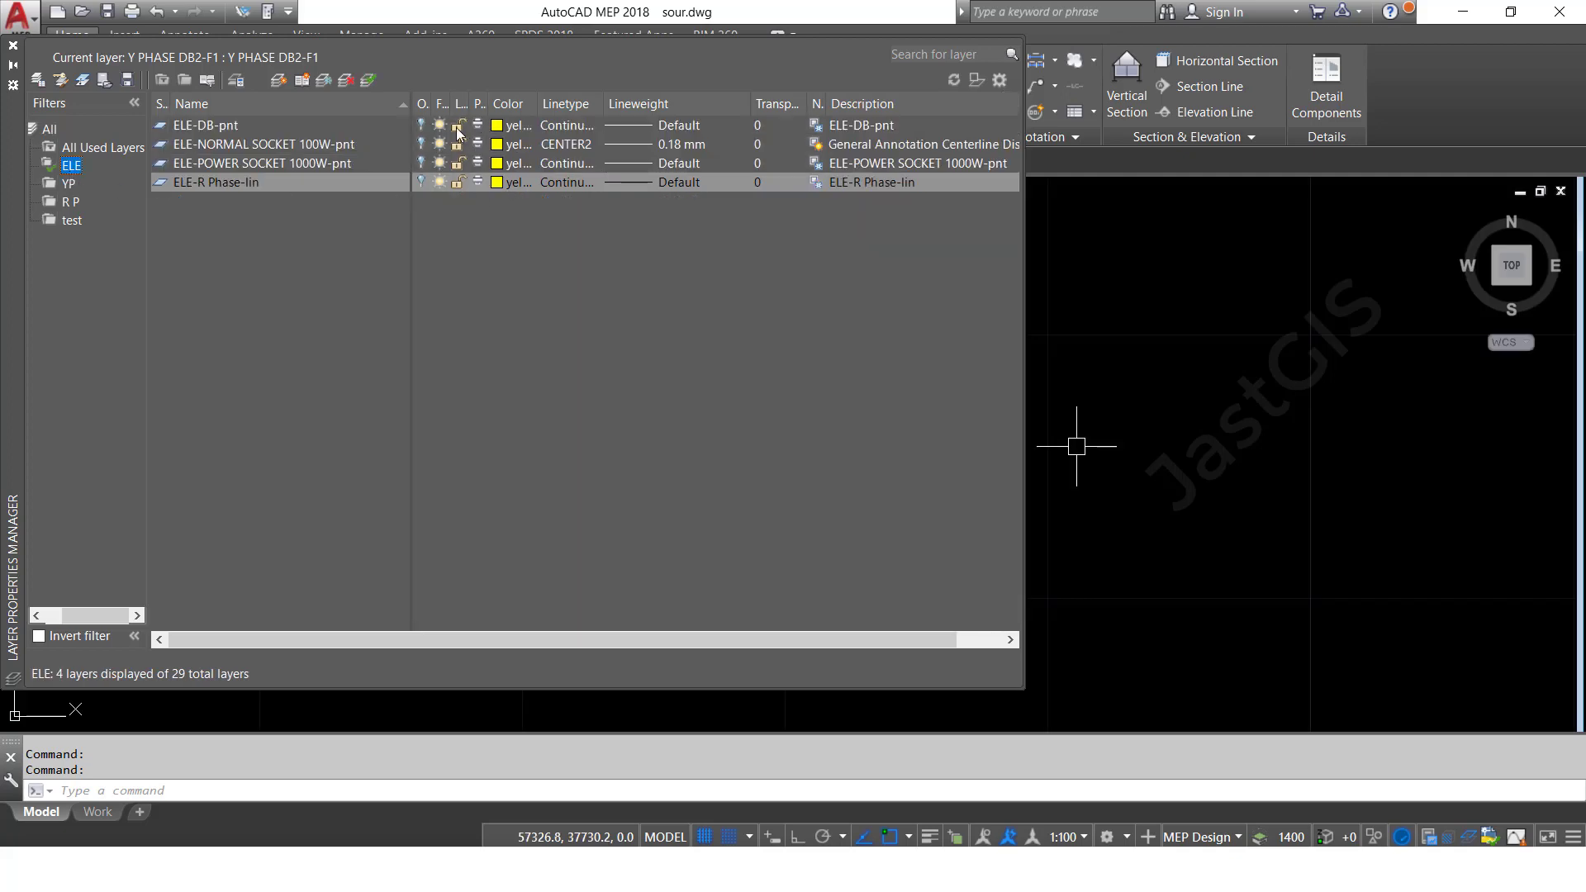
left_click(322, 126)
key("ctrl+a")
left_click(421, 126)
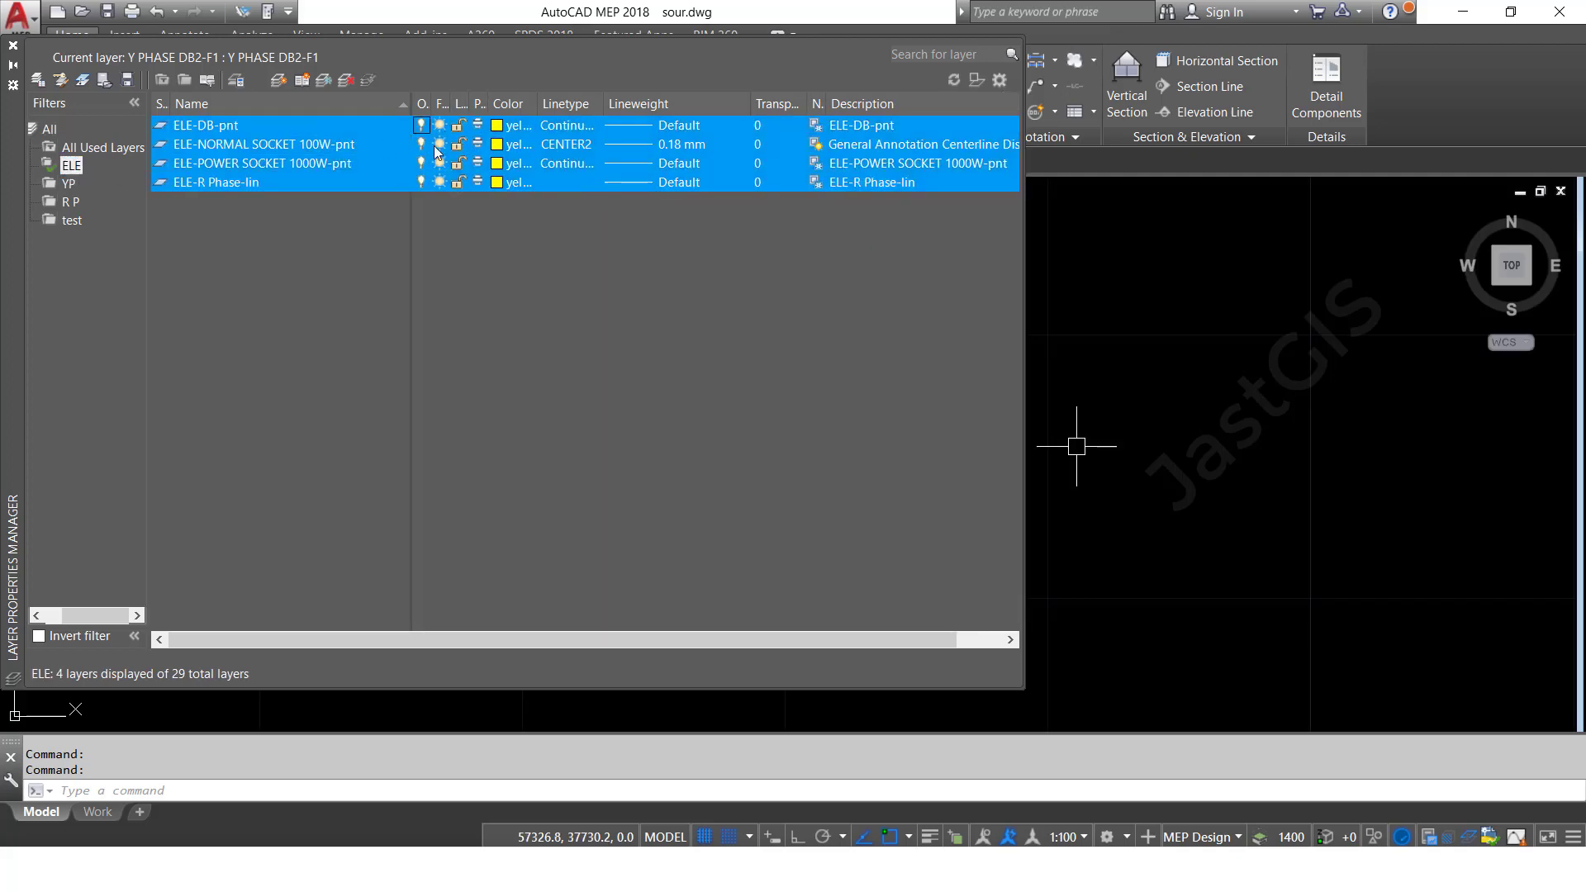
- Turn on the three R P filter layers and close the layer manager
left_click(69, 184)
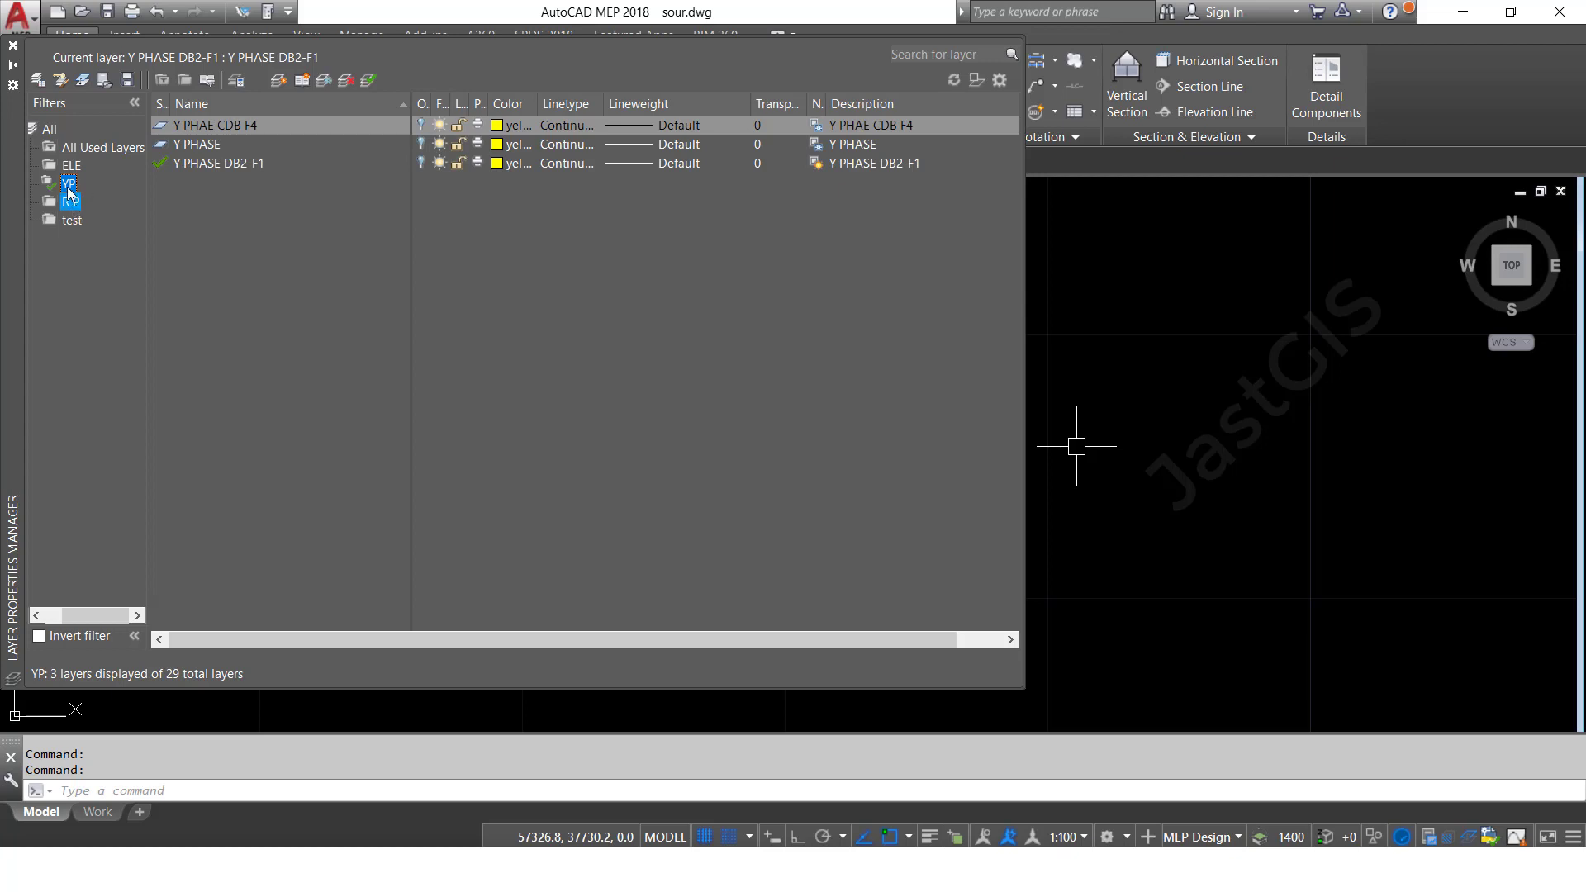
left_click(71, 186)
key("ctrl+a")
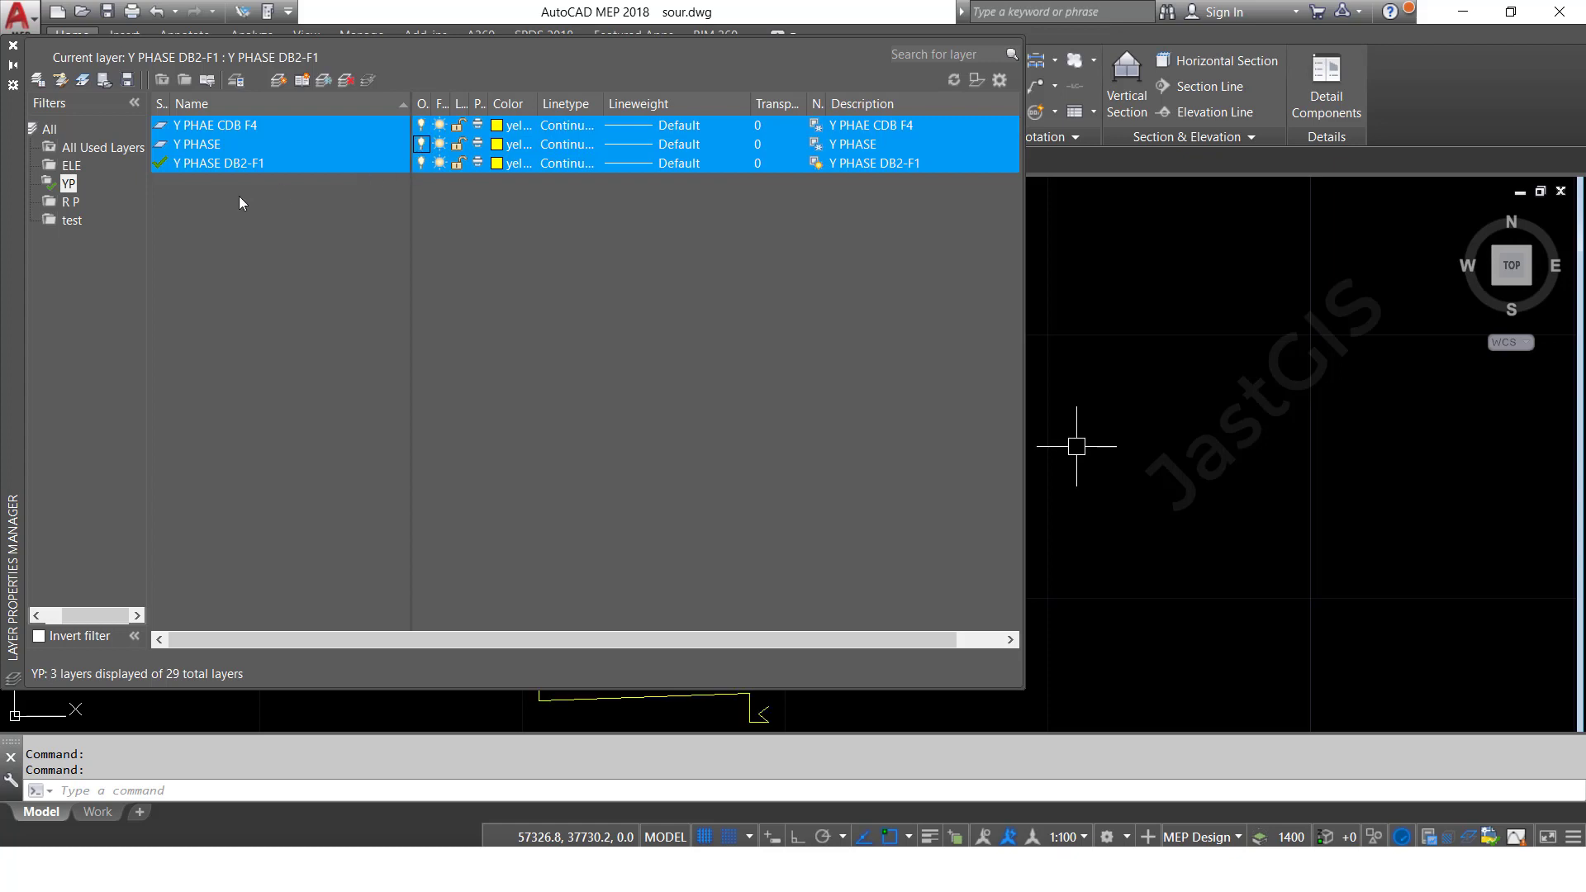
left_click(71, 201)
left_click(331, 144)
left_click(364, 125, "shift")
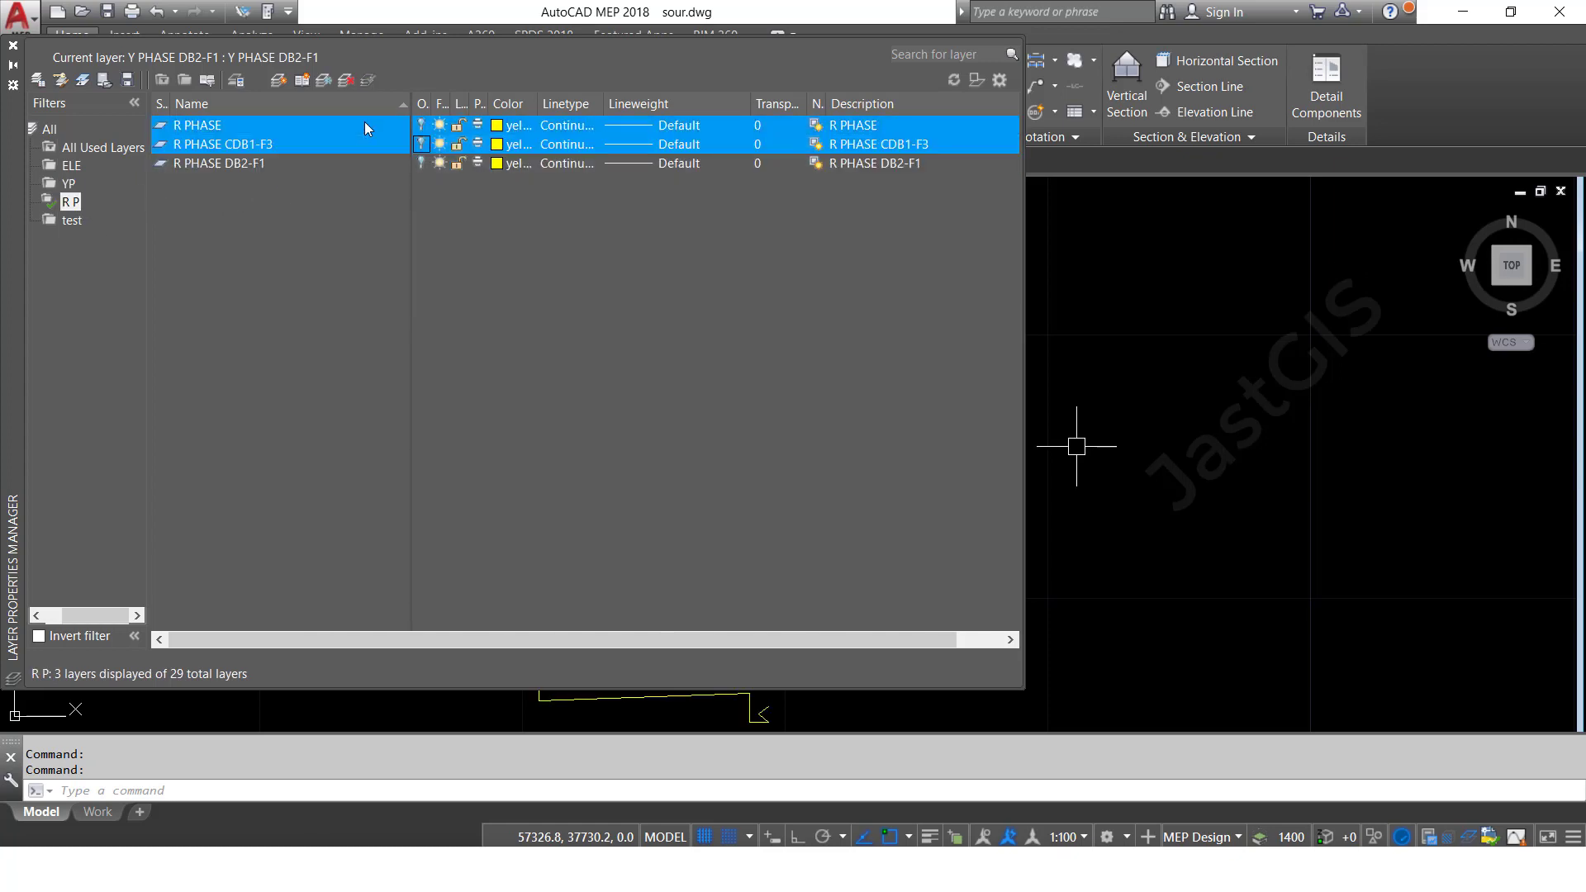
left_click(420, 165, "shift")
left_click(420, 163)
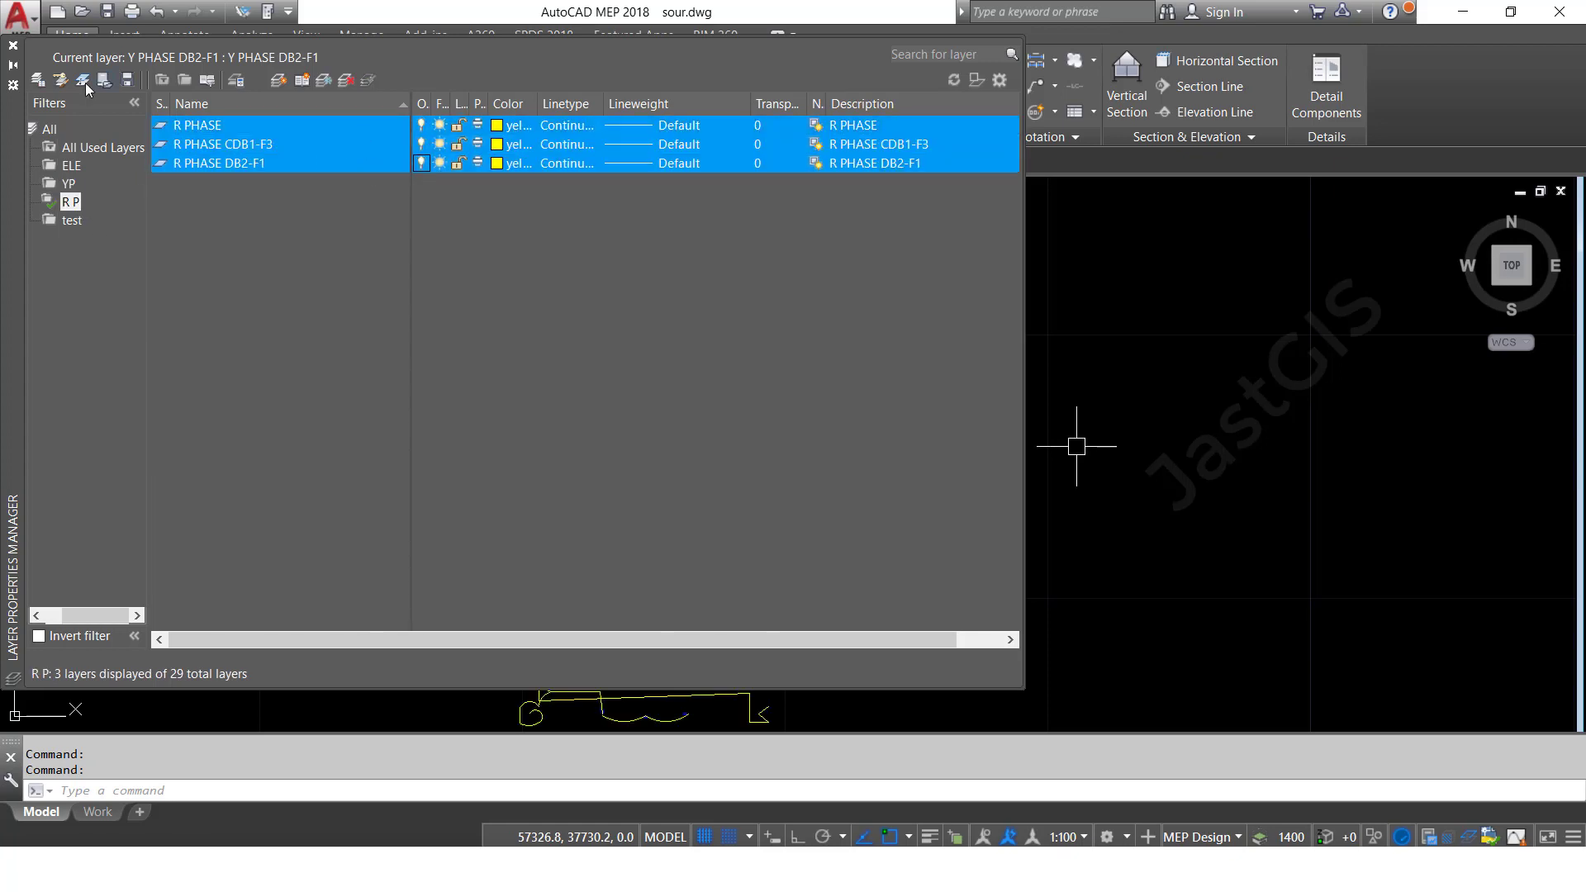
left_click(13, 45)
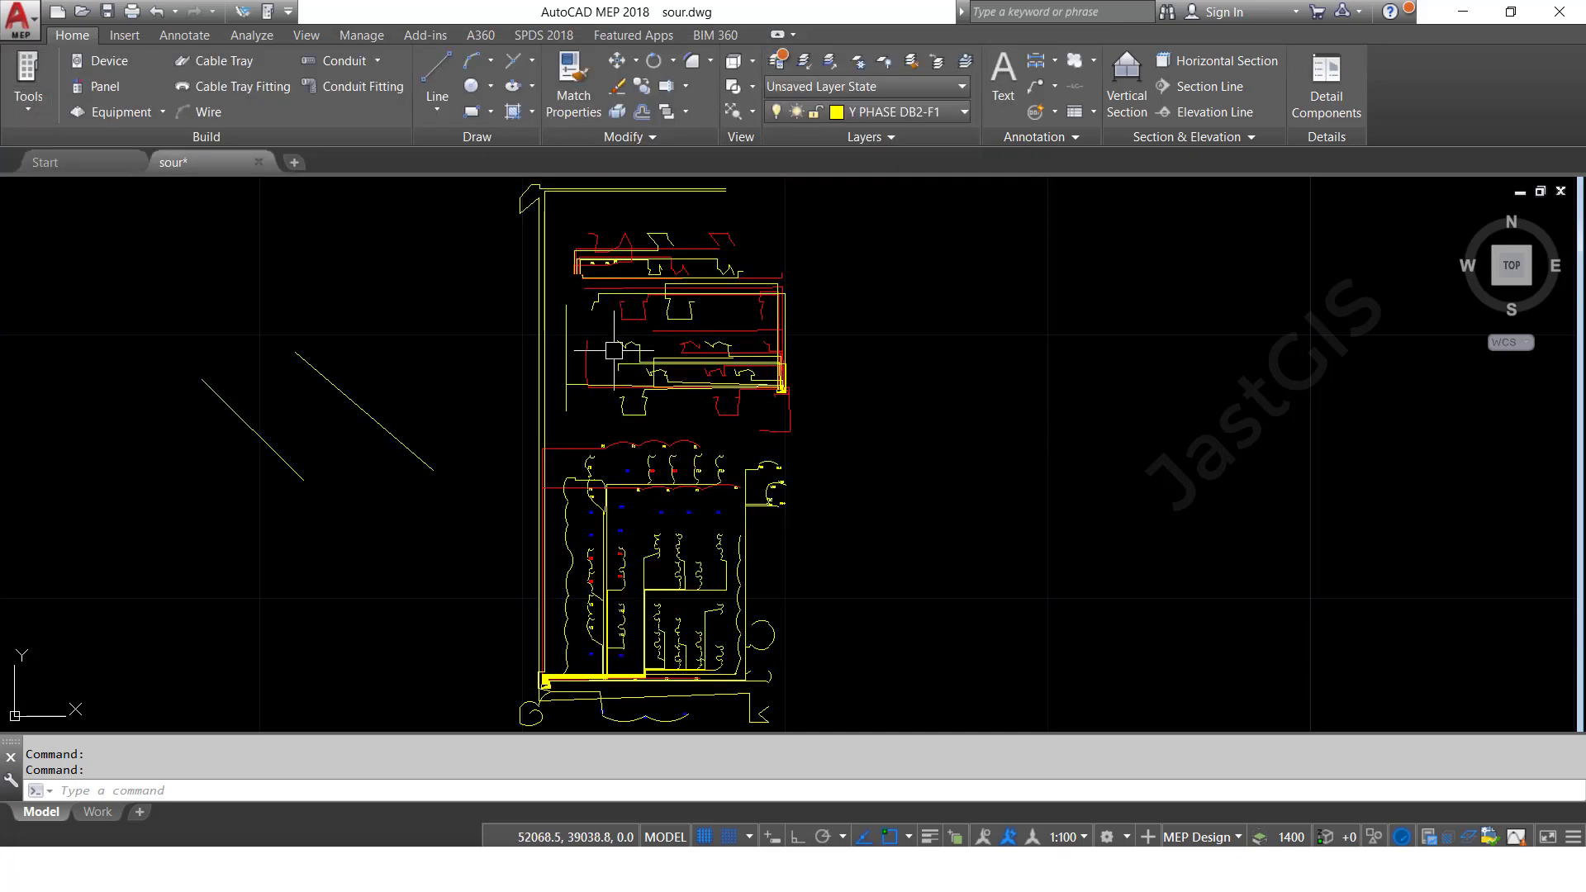
- Reopen the layer manager, set the ELE filter active, close it, and zoom into the plan
type("la")
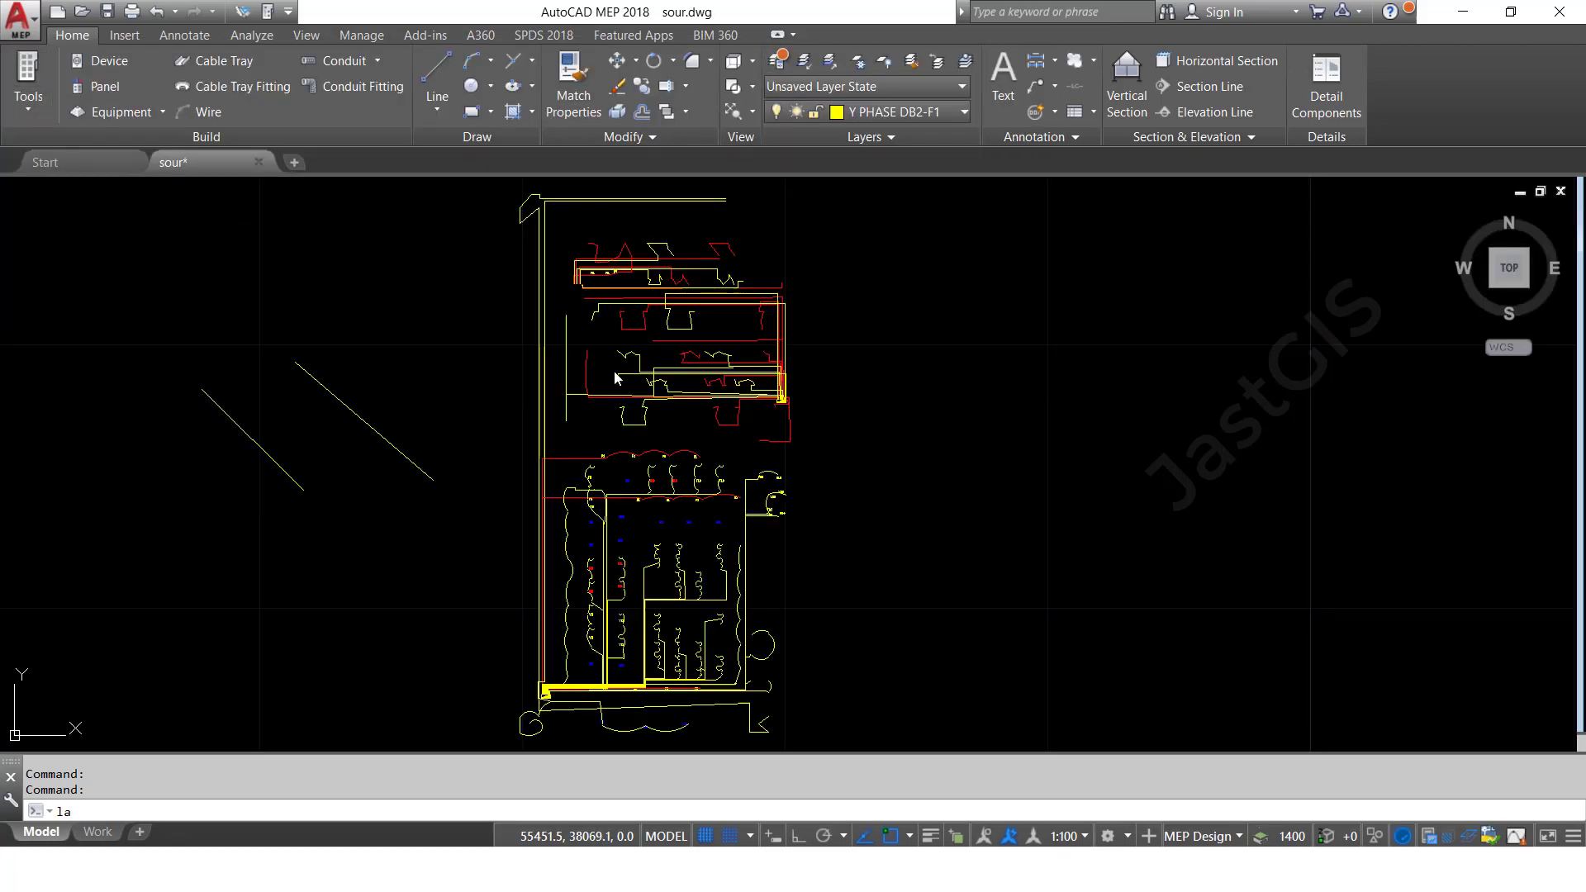
key("Return")
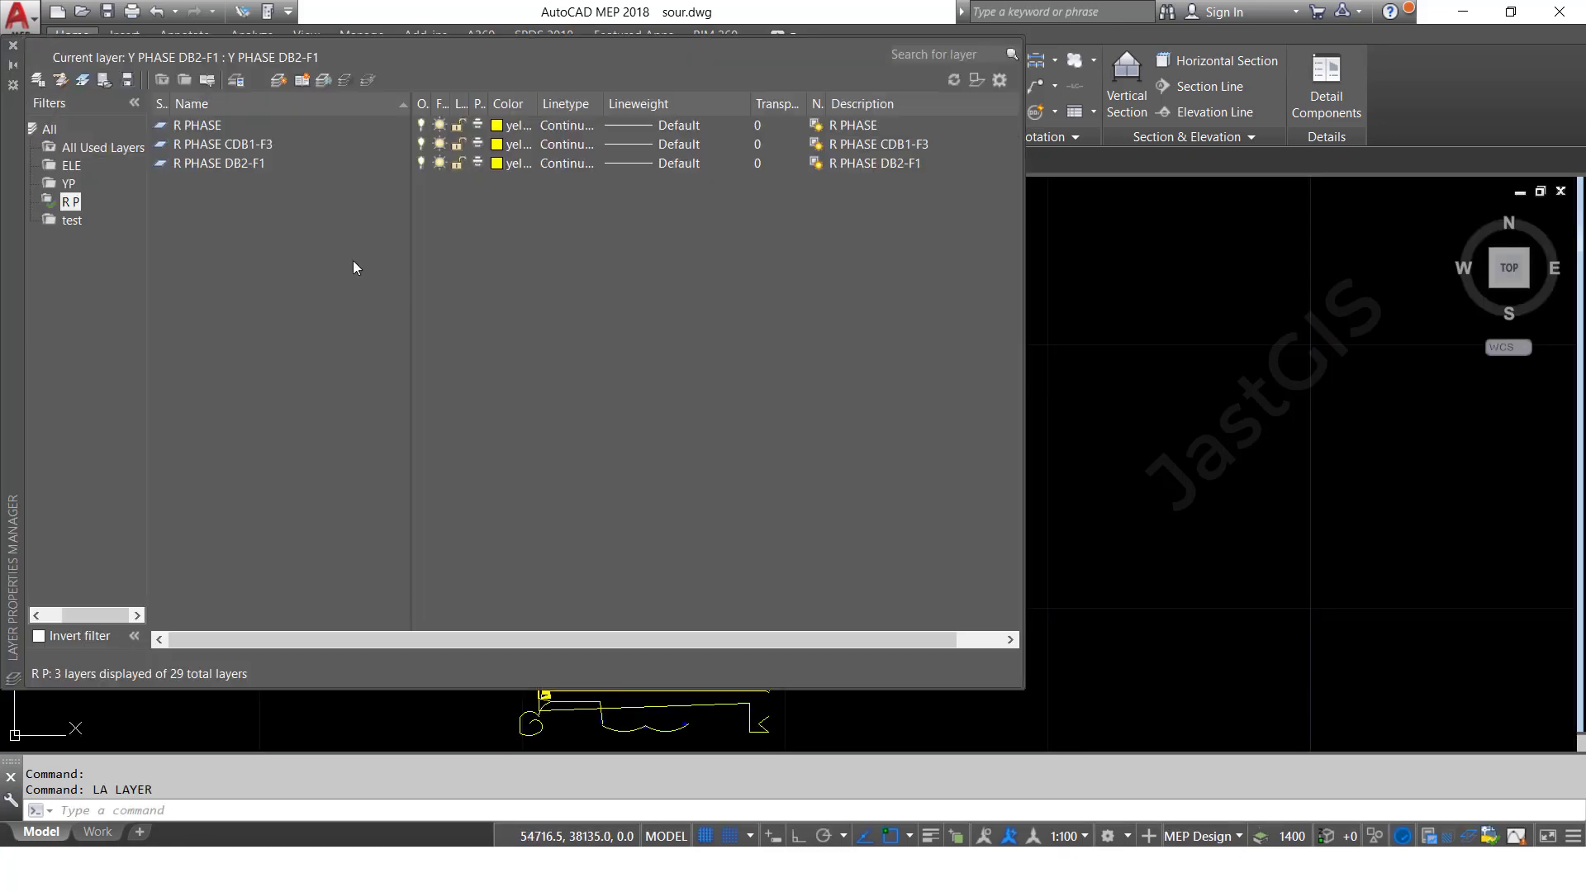
left_click(77, 201)
left_click(71, 166)
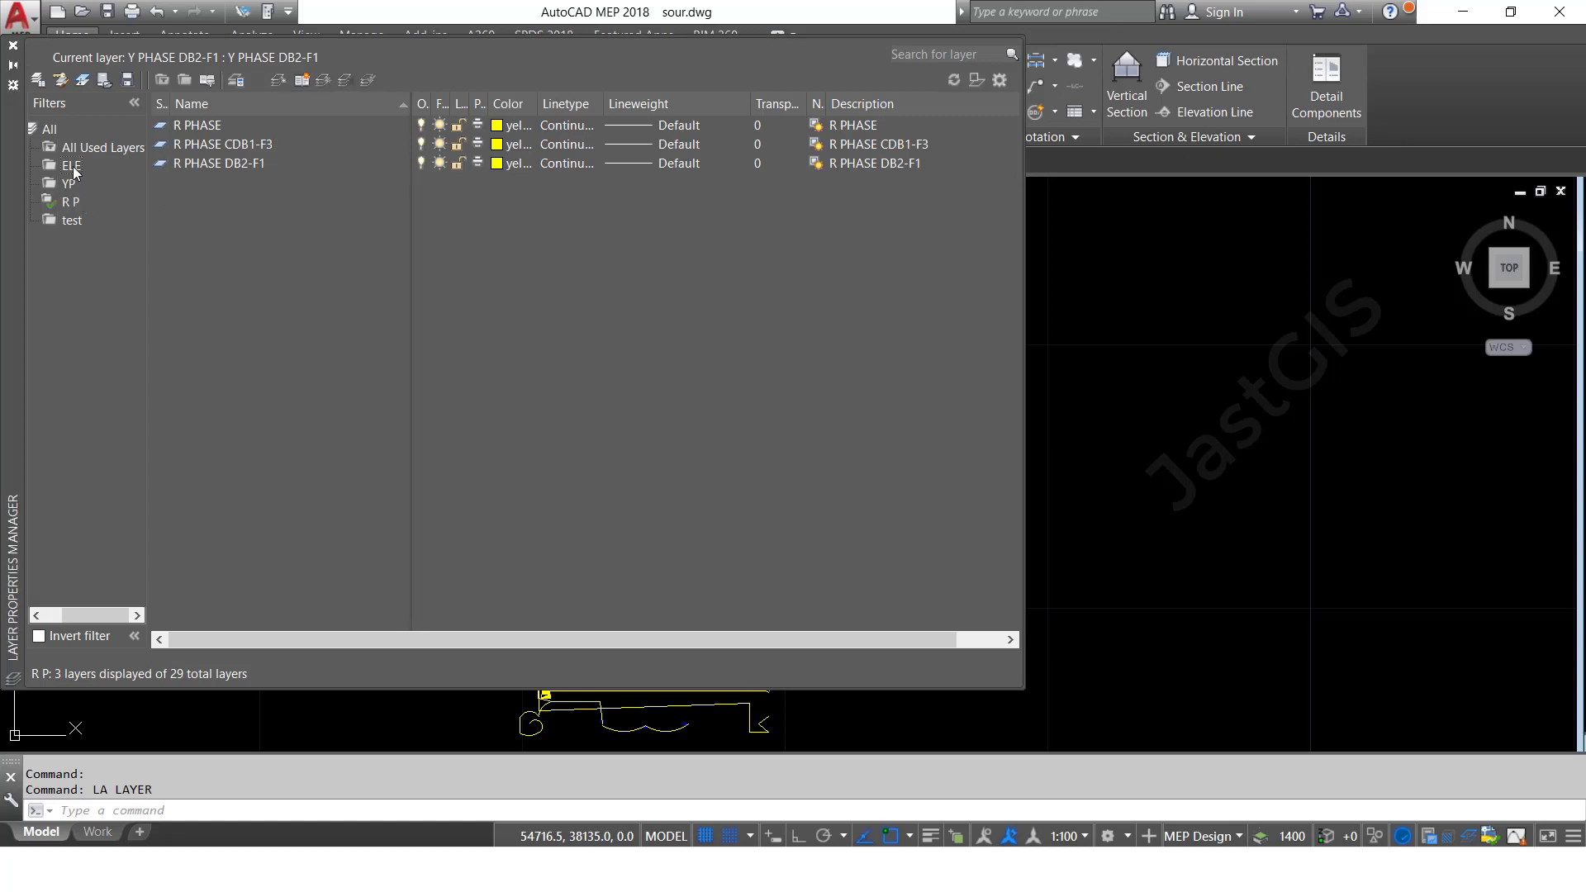
left_click(13, 46)
scroll(588, 372, "down", 2)
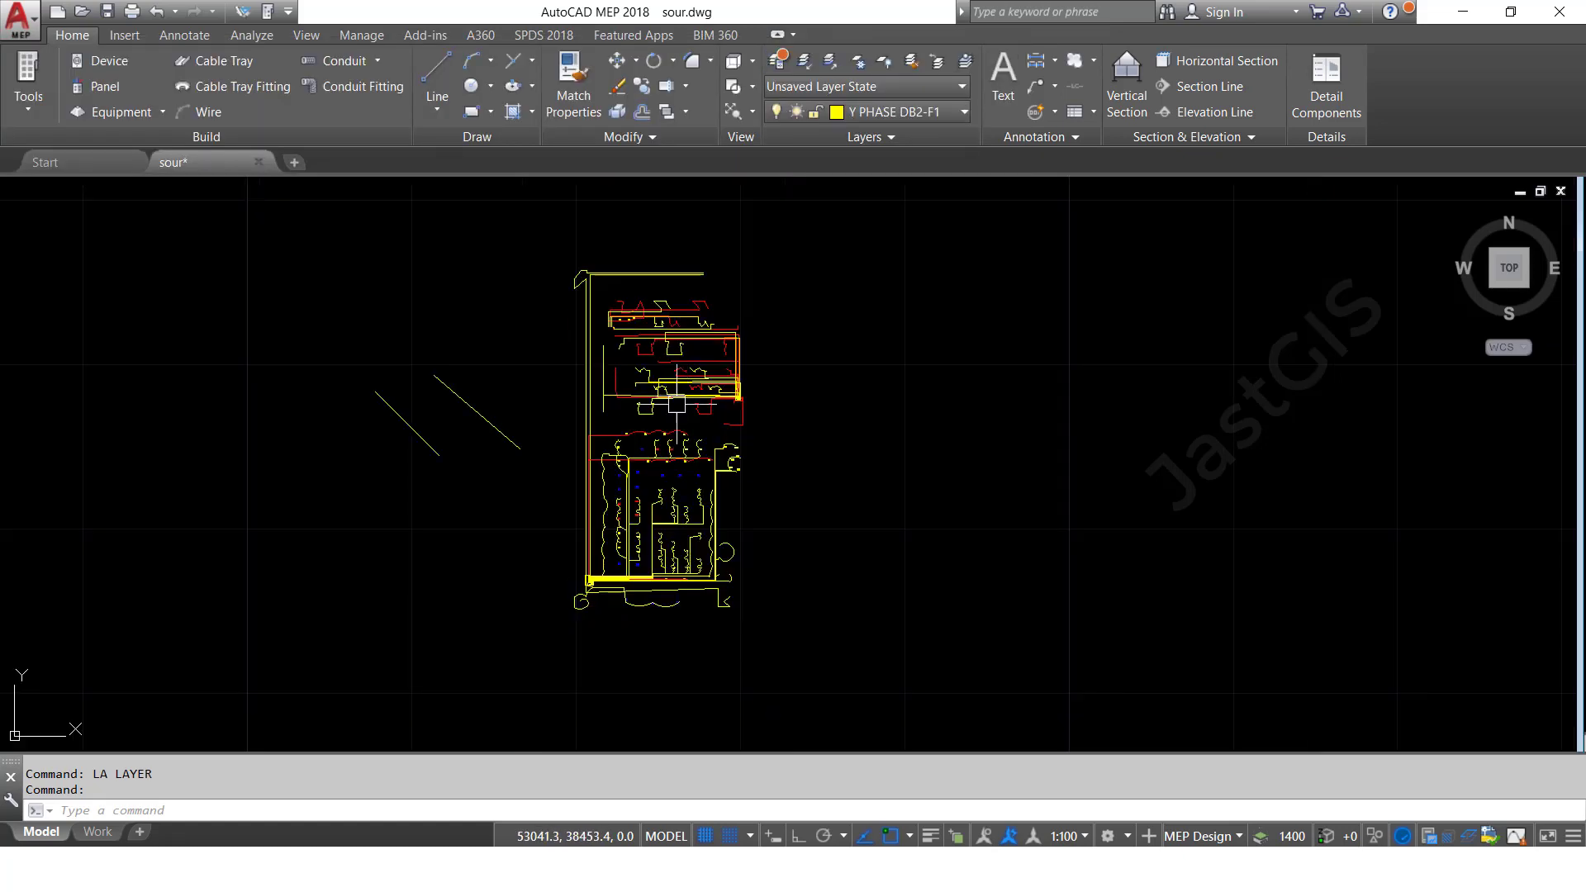
scroll(698, 442, "up", 4)
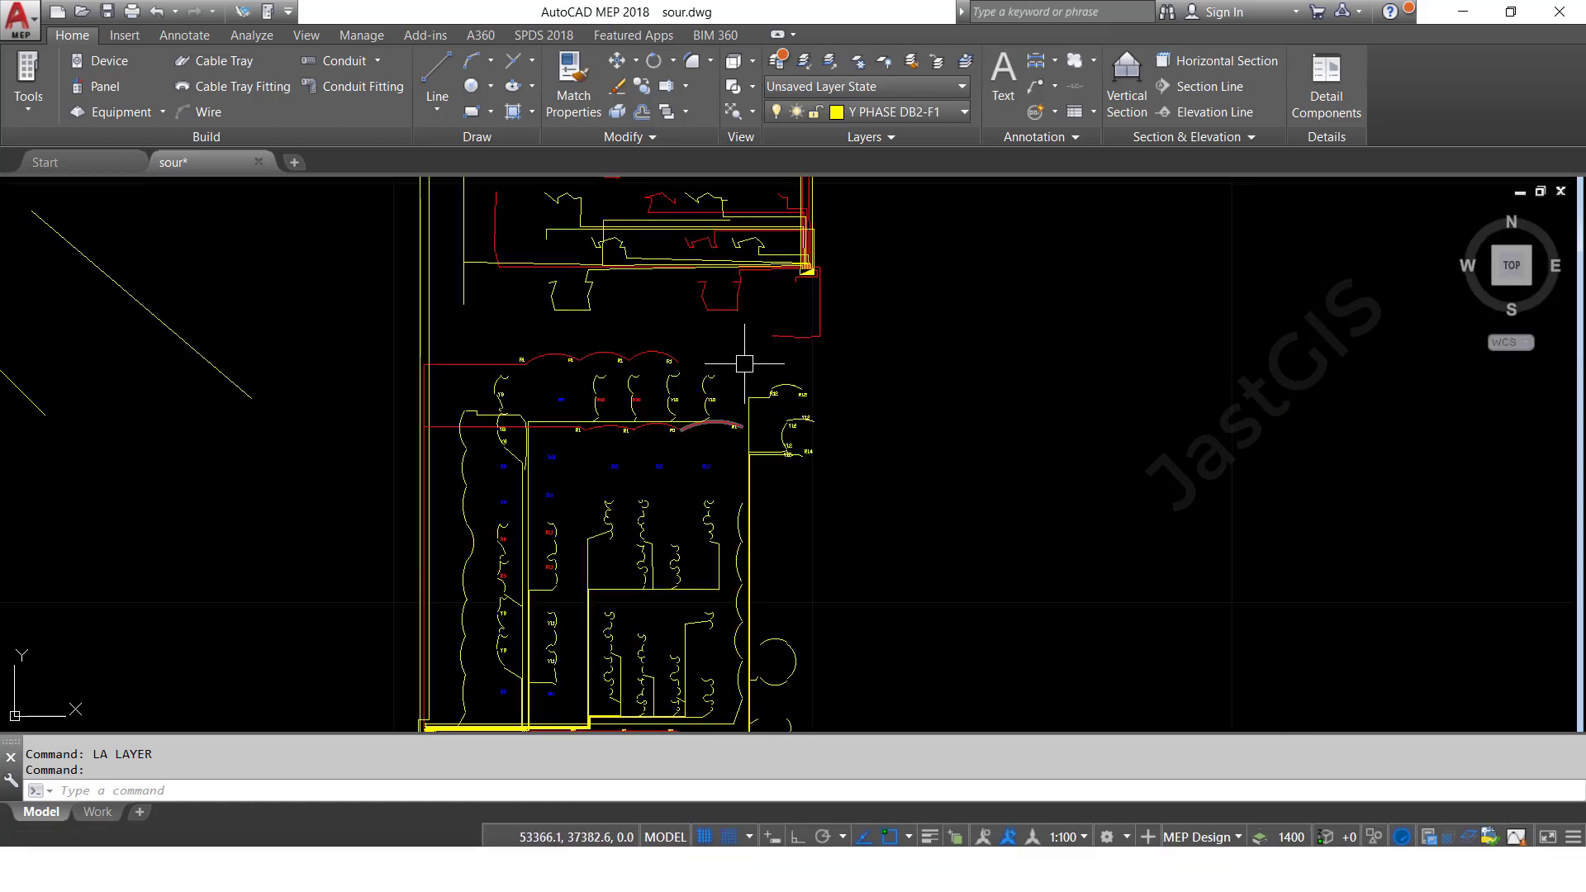
scroll(723, 426, "up", 2)
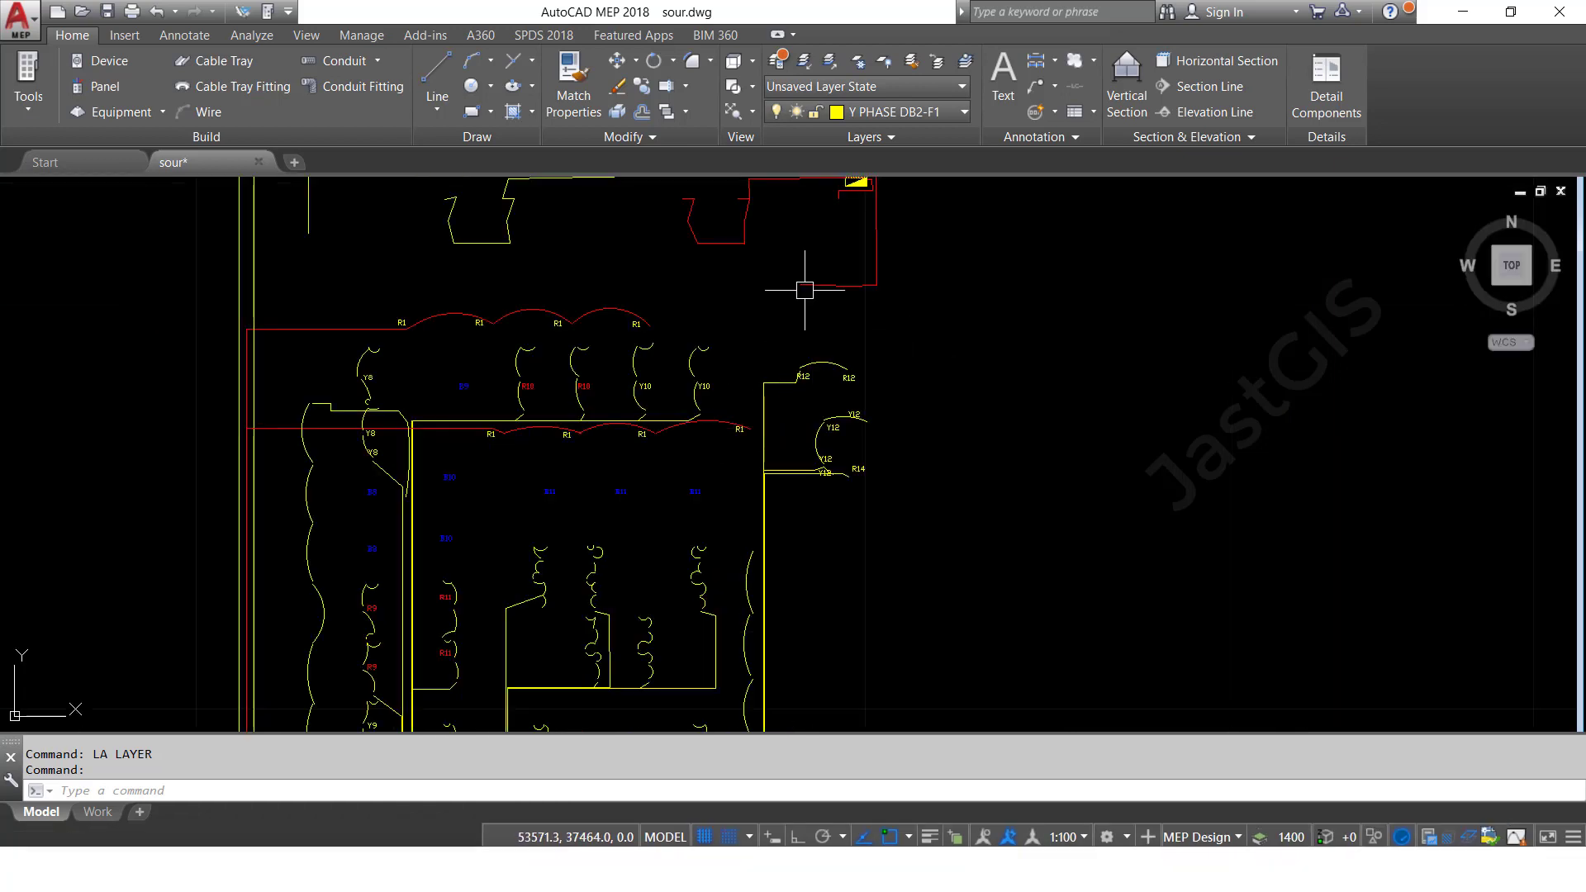
- Check that the Layer dropdown offers only the four ELE layers
left_click(882, 113)
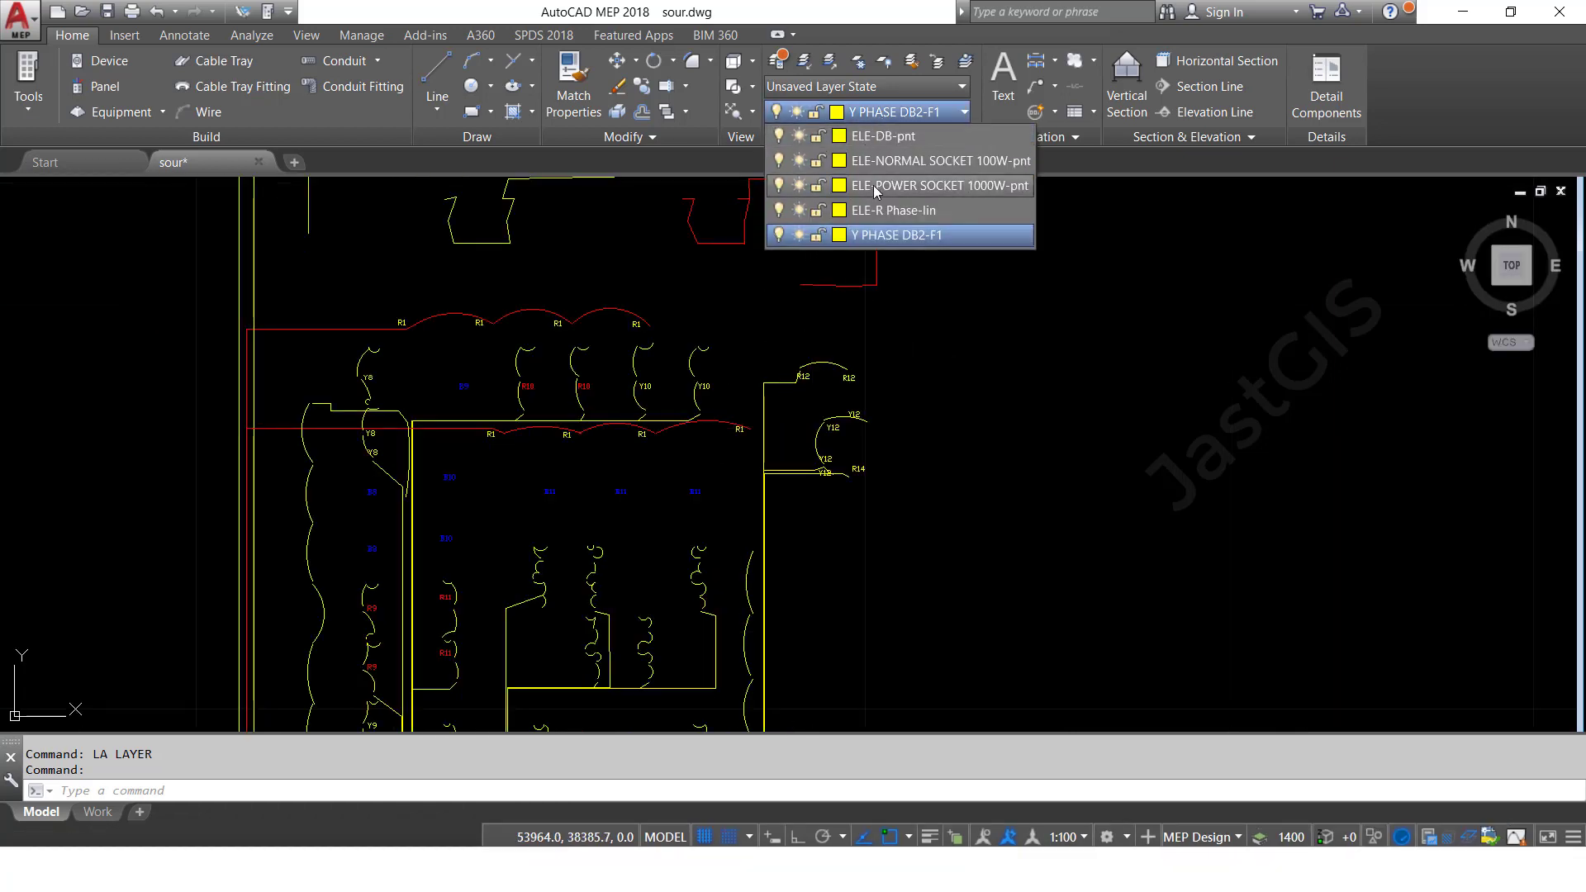
type("l")
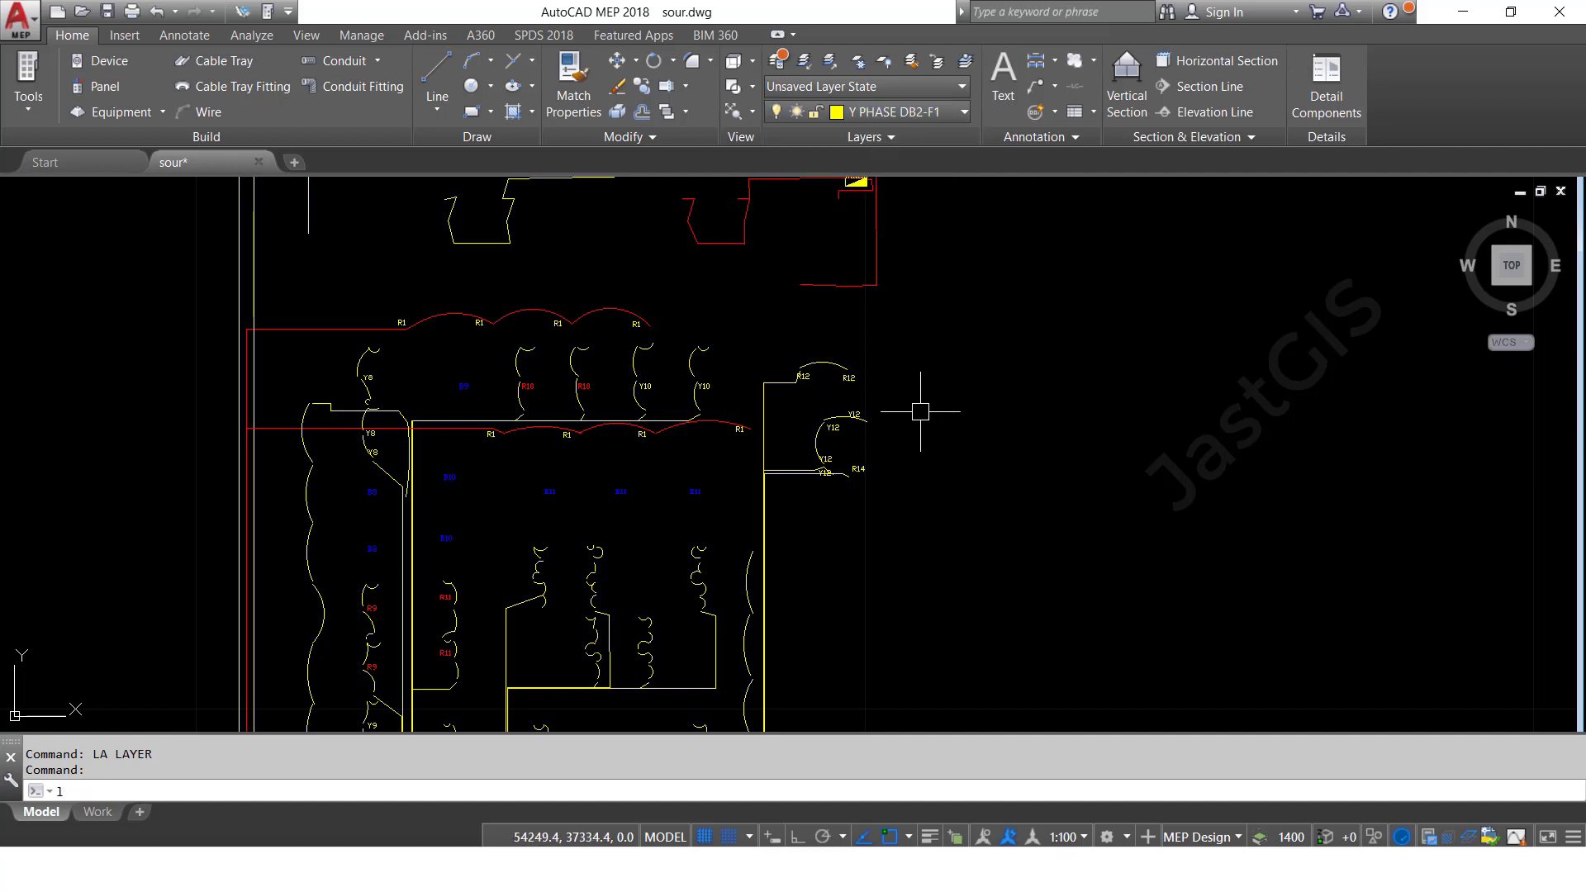
key("Return")
key("Escape")
type("la")
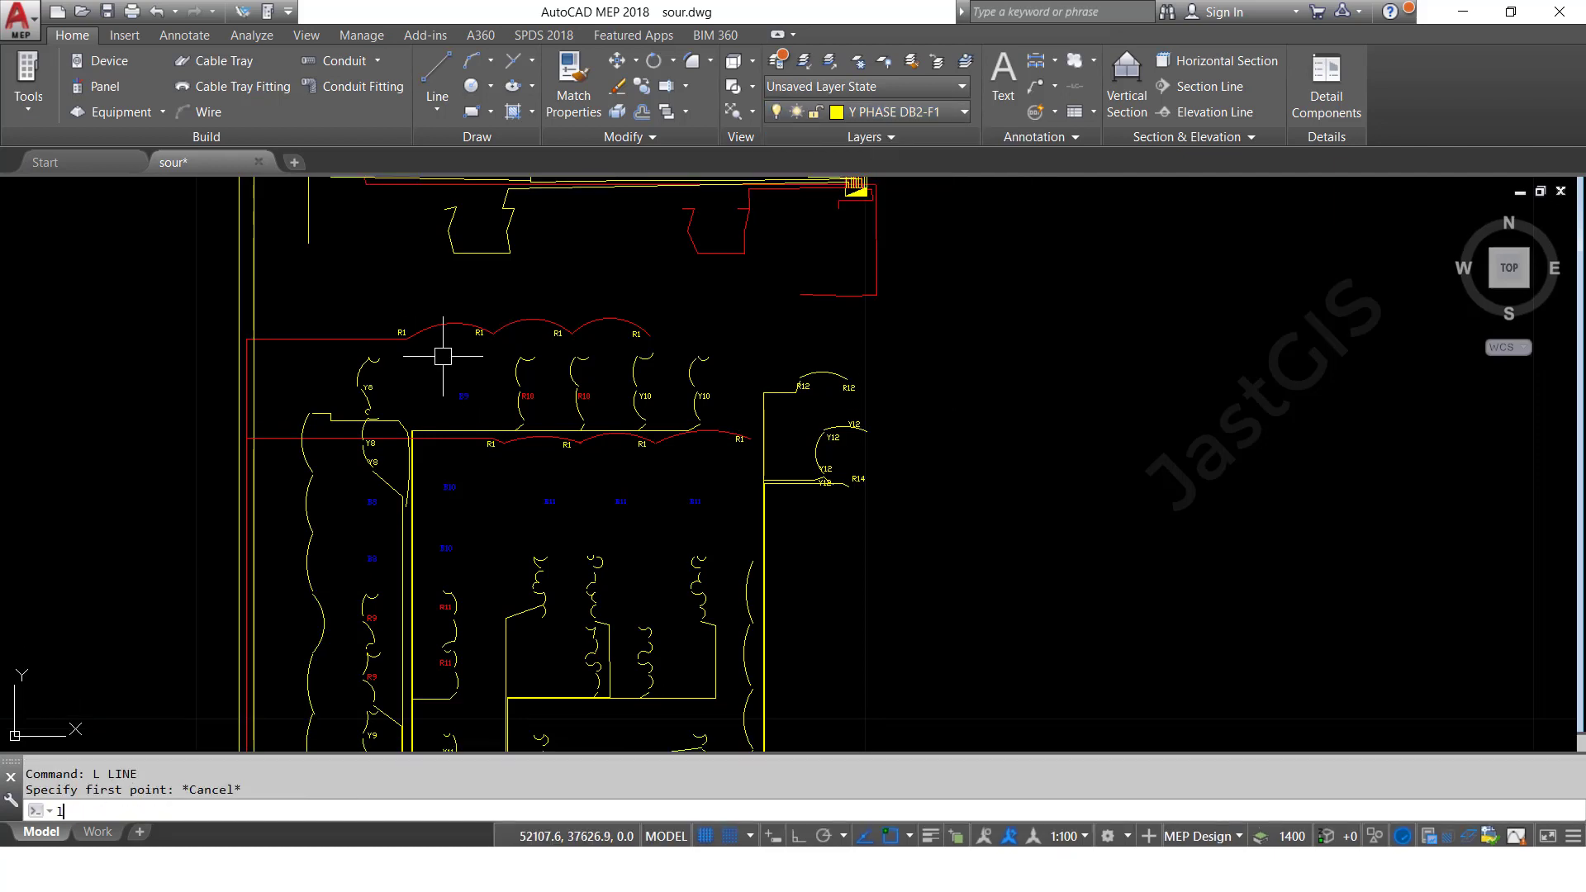
key("Return")
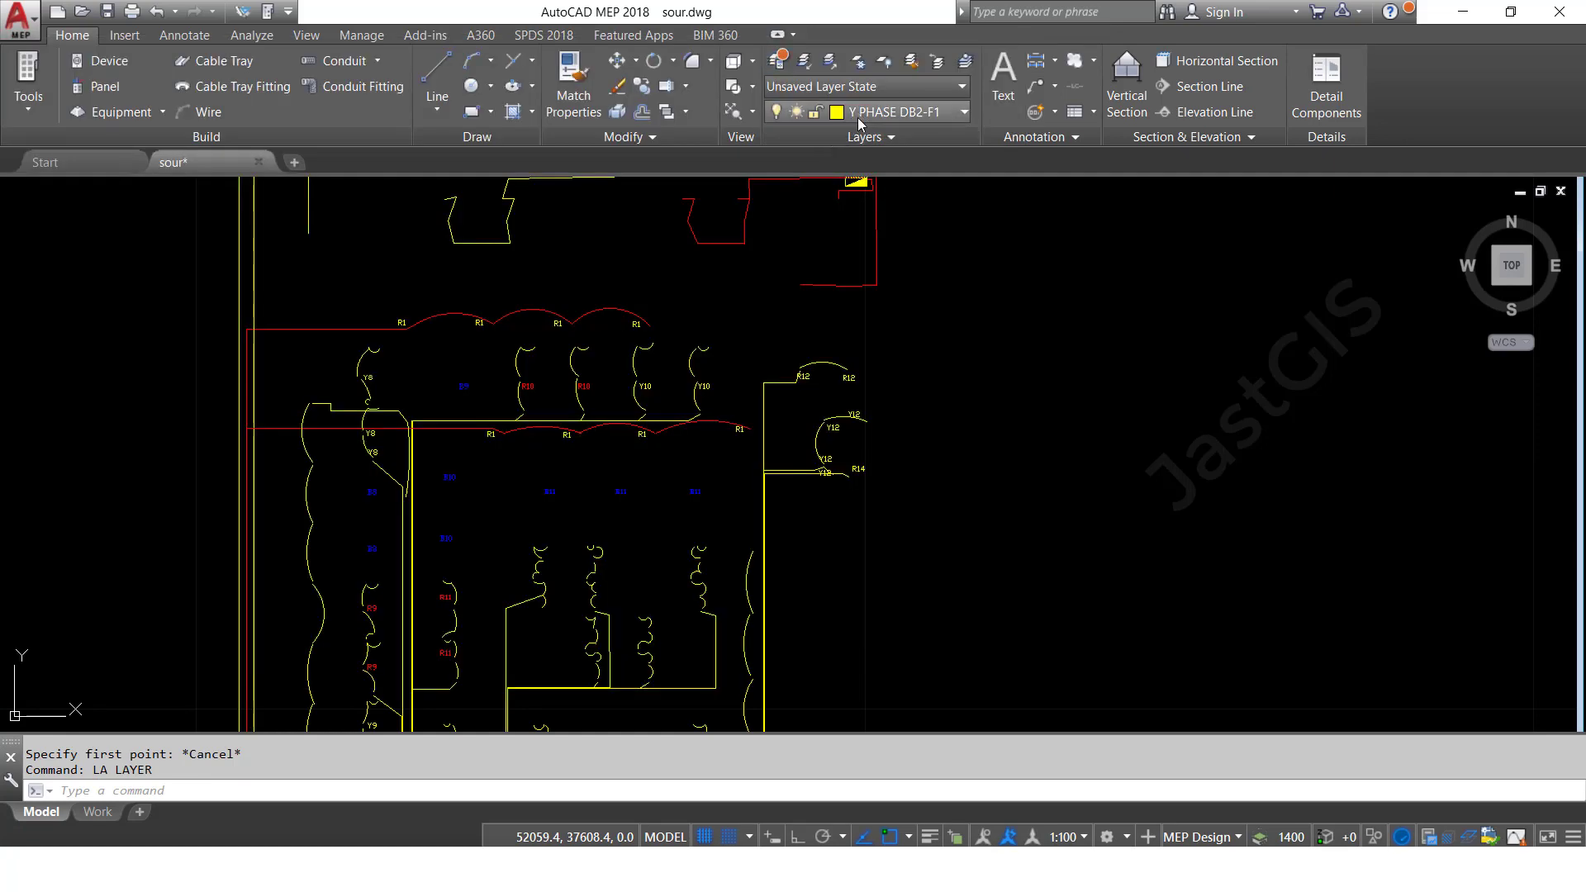
left_click(860, 114)
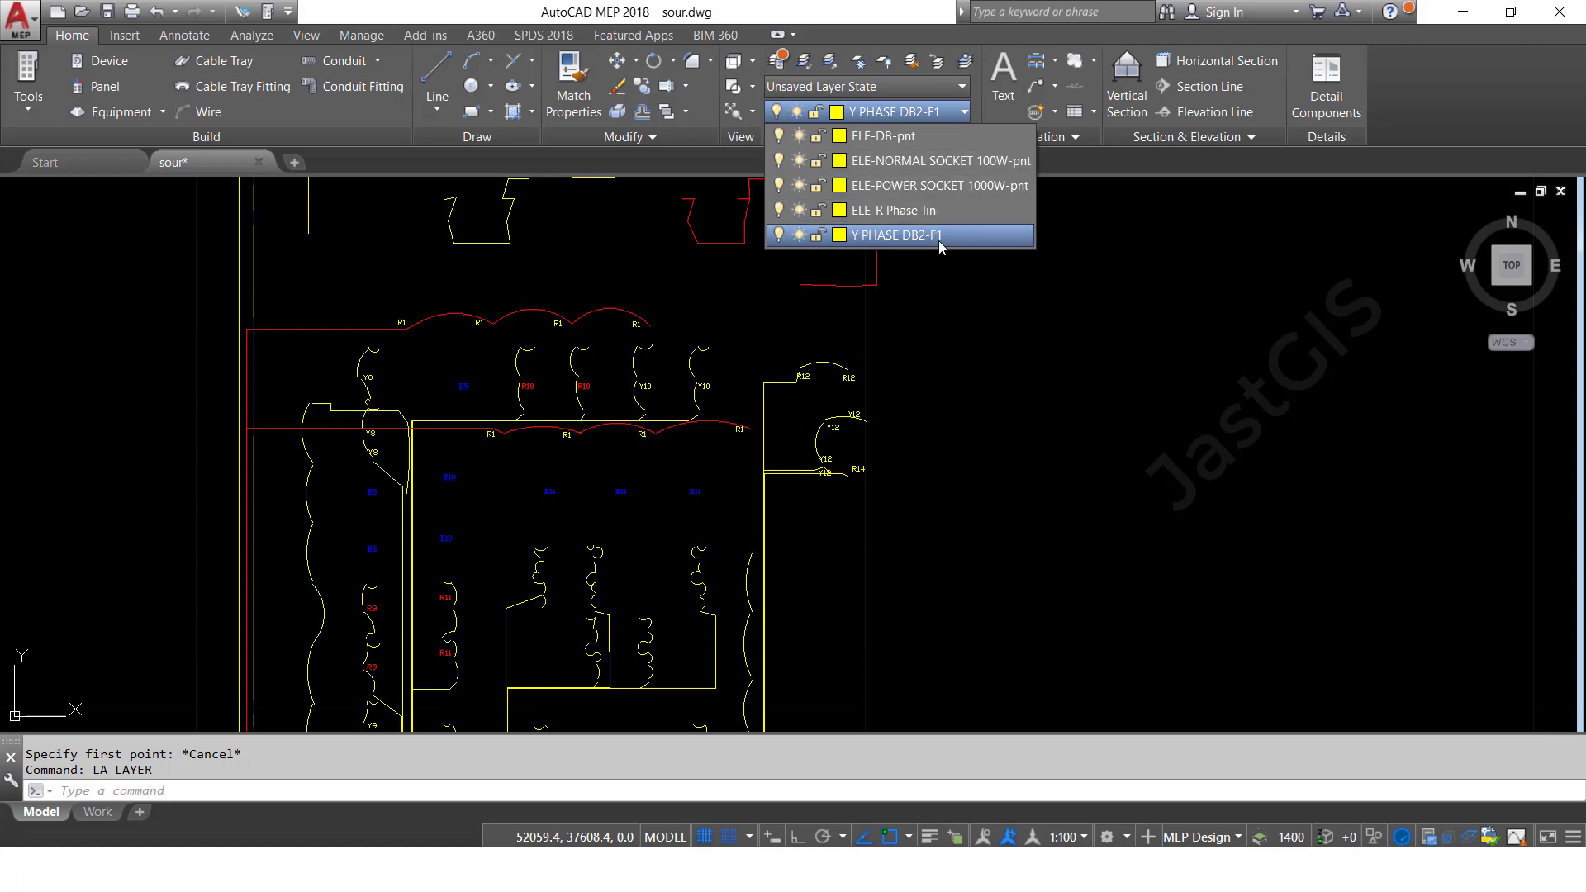
key("Escape")
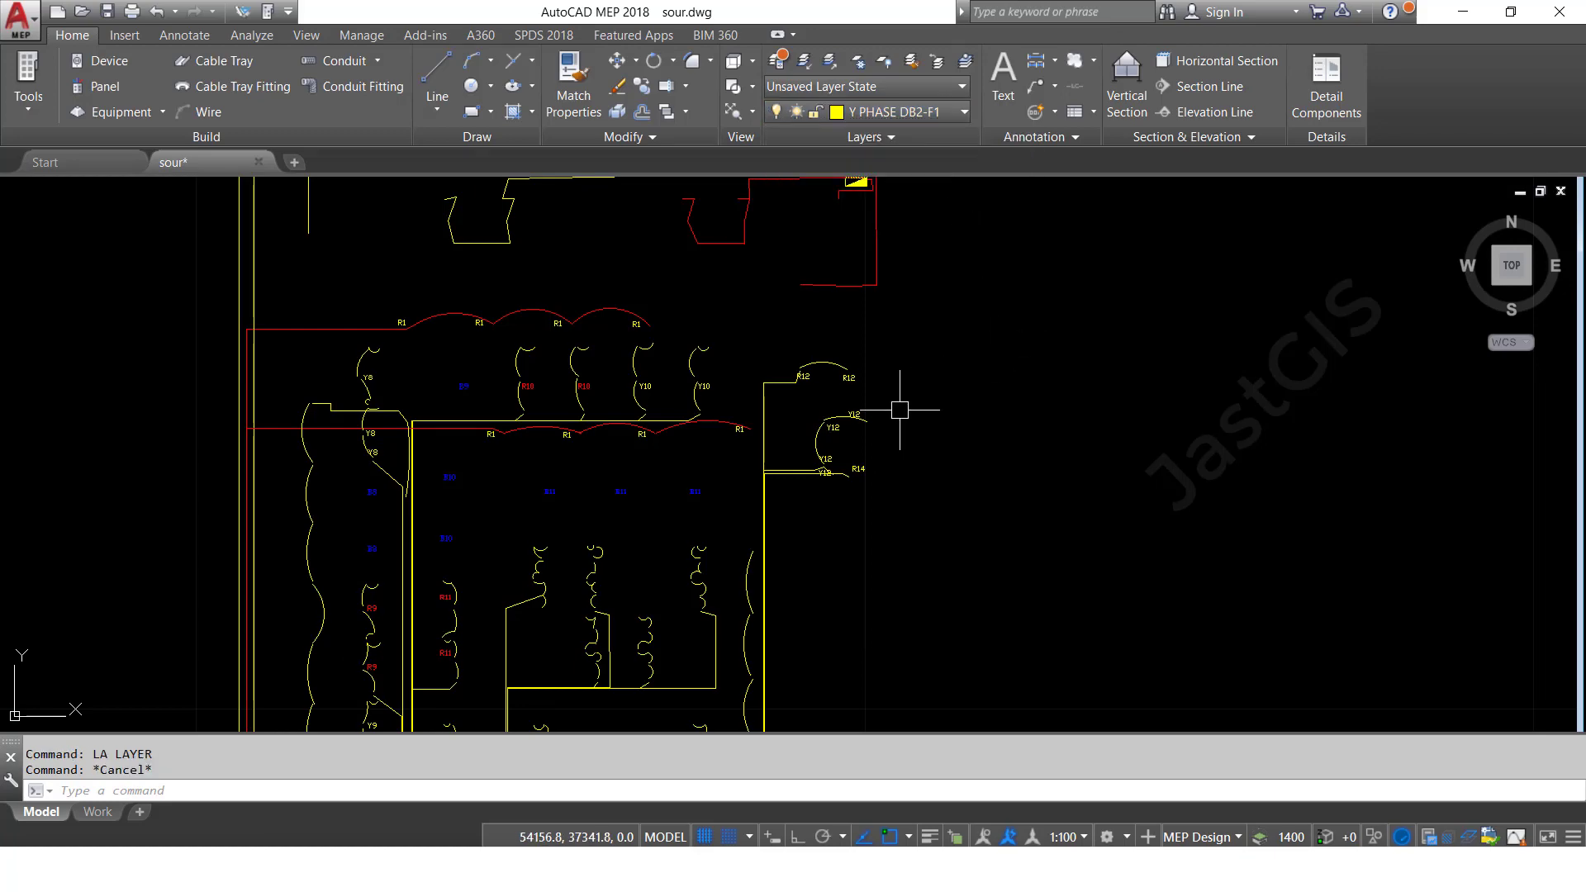
- Zoom to the drawing extents to show the whole plan
type("z")
key("Return")
type("e")
key("Return")
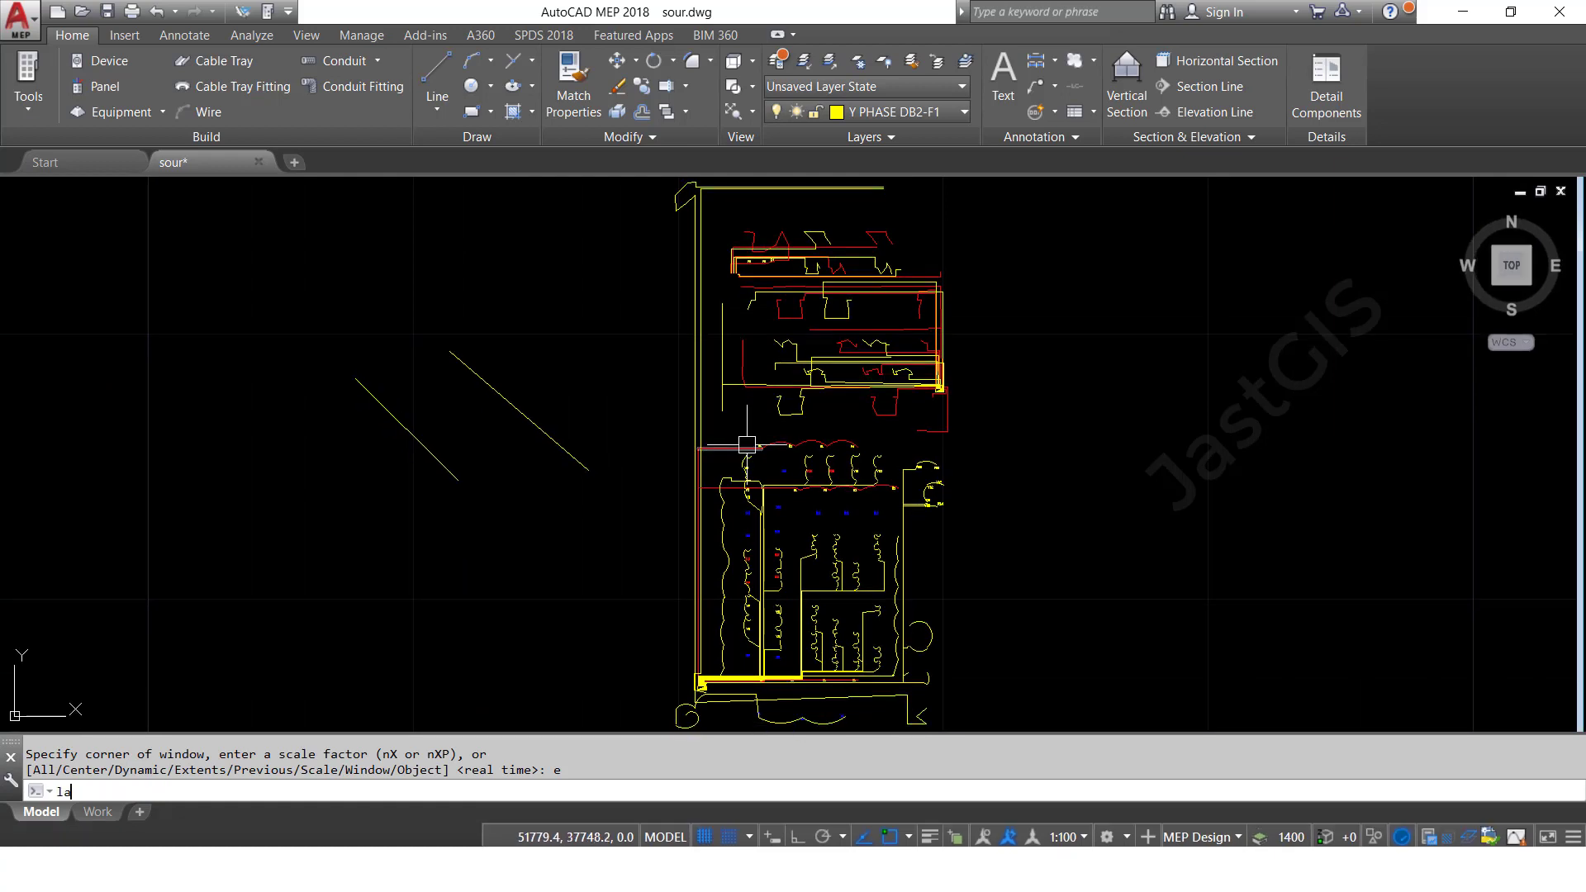
- Under the All filter in the Layer Properties Manager, turn on all 29 layers
type("LA")
key("Return")
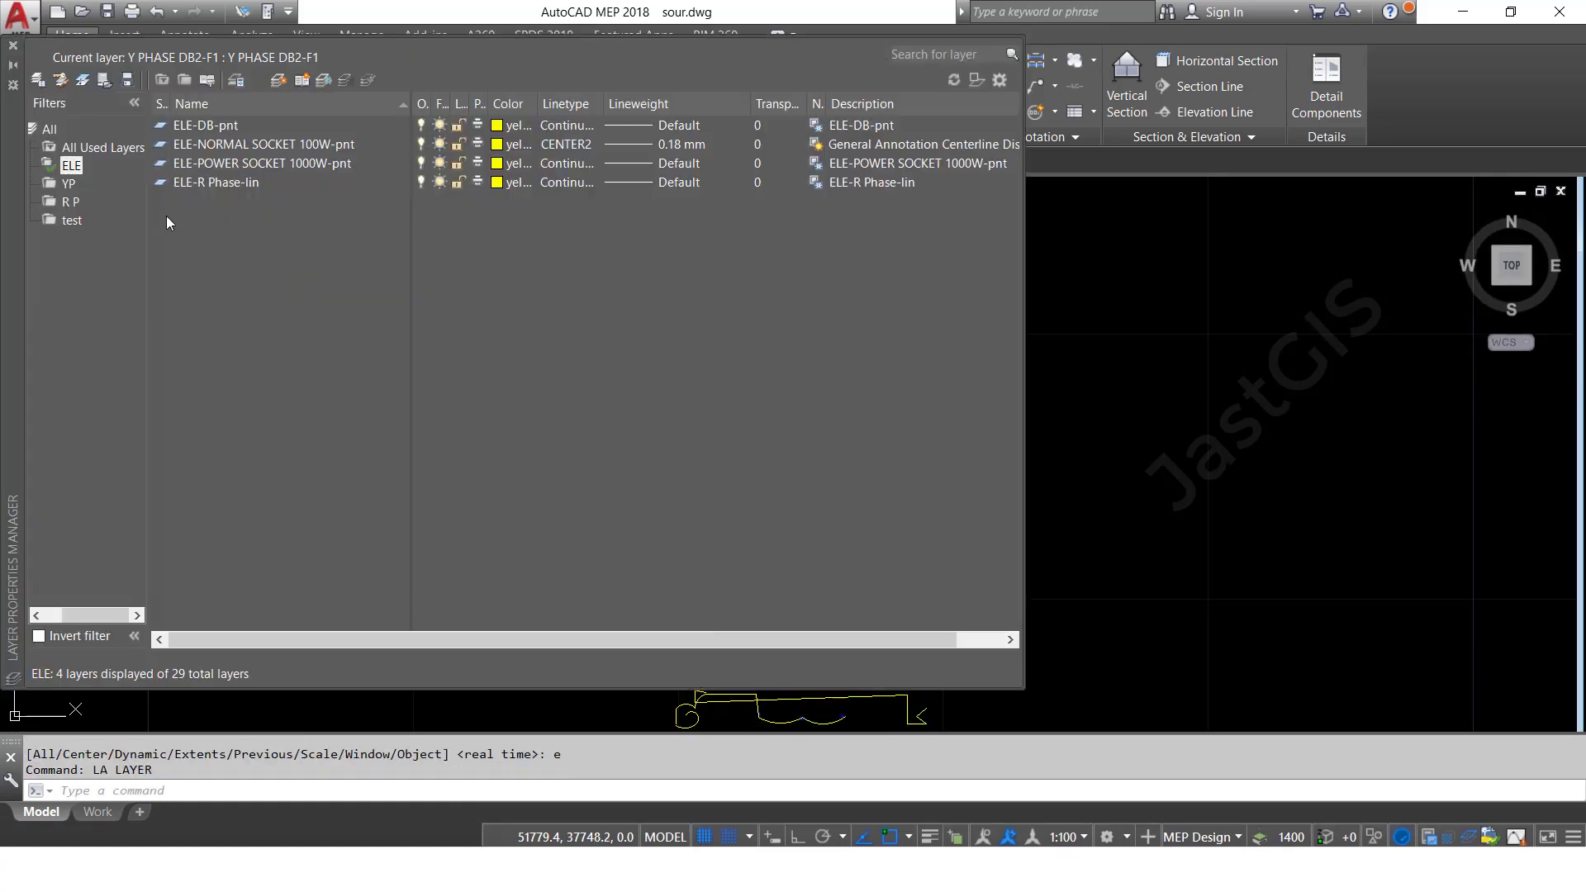
left_click(321, 222)
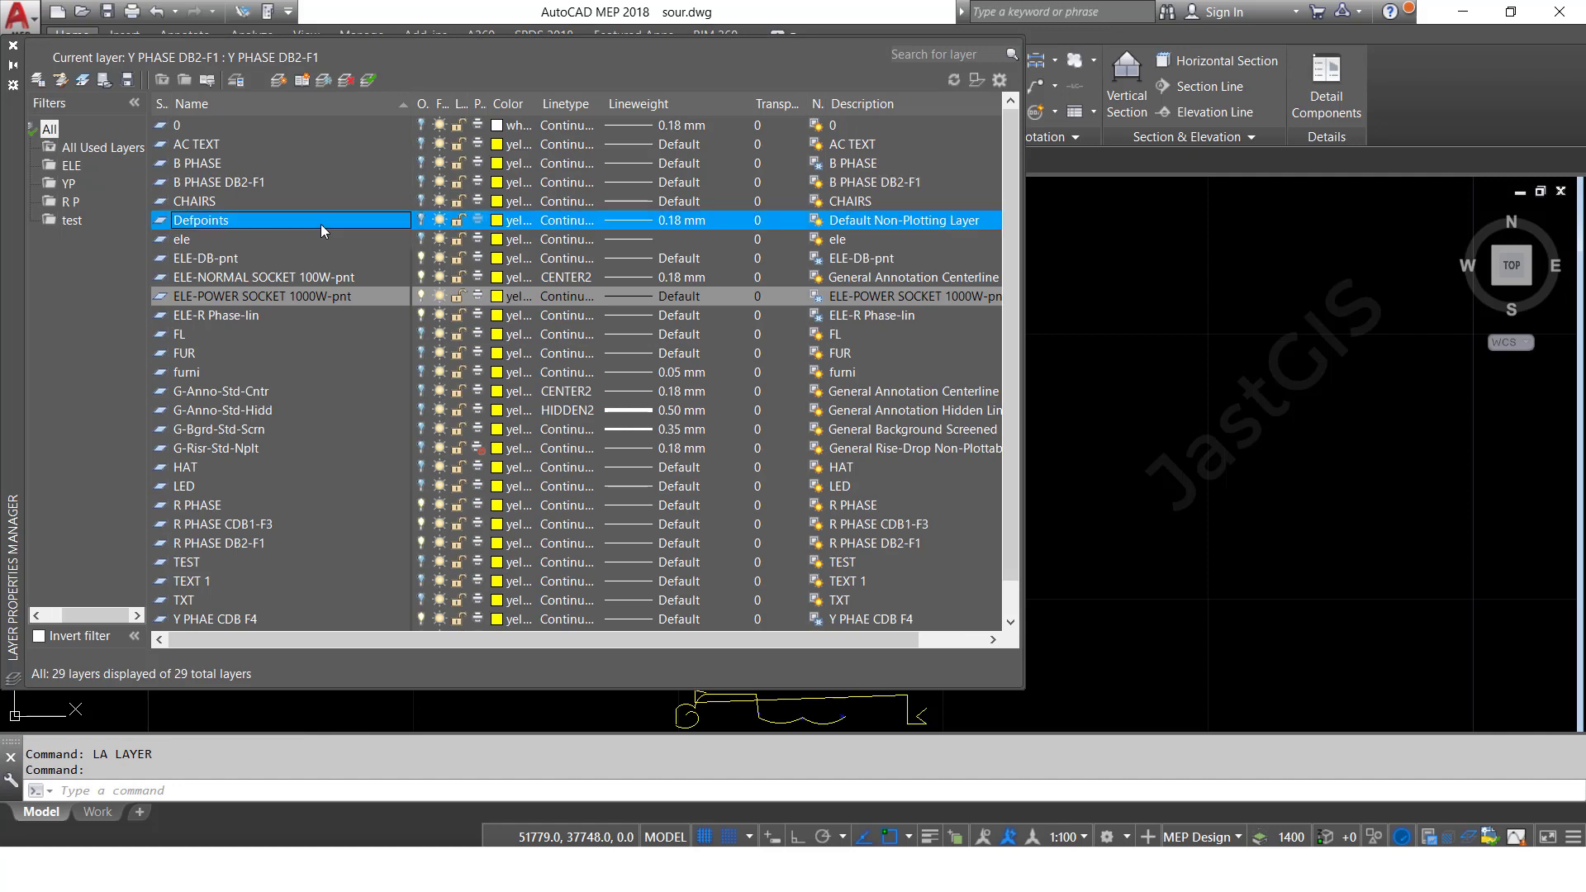
key("ctrl+a")
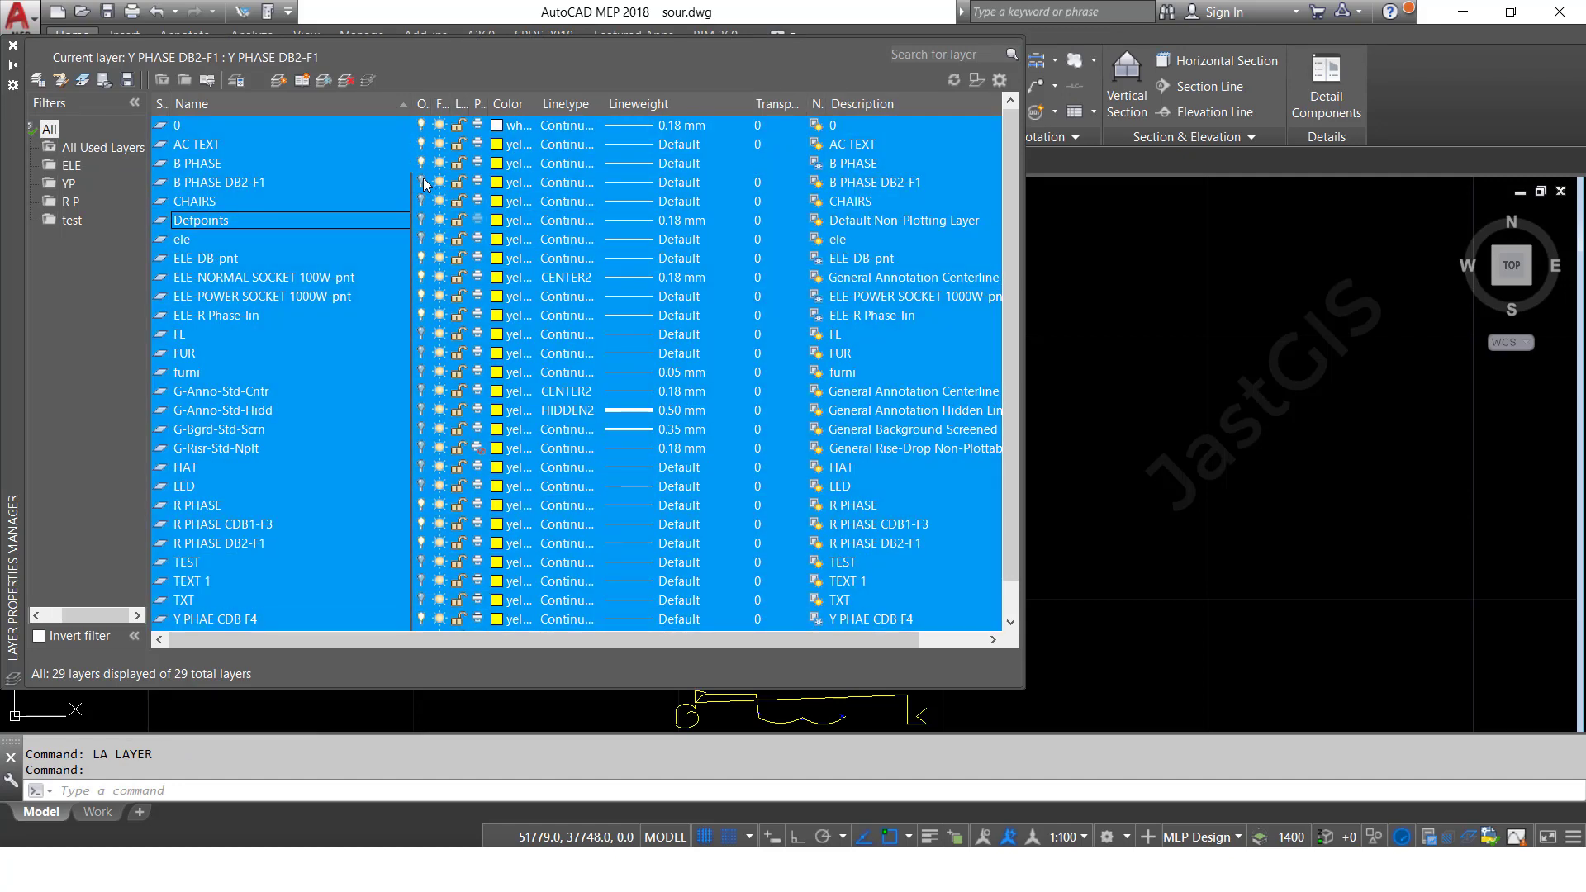
left_click(421, 182)
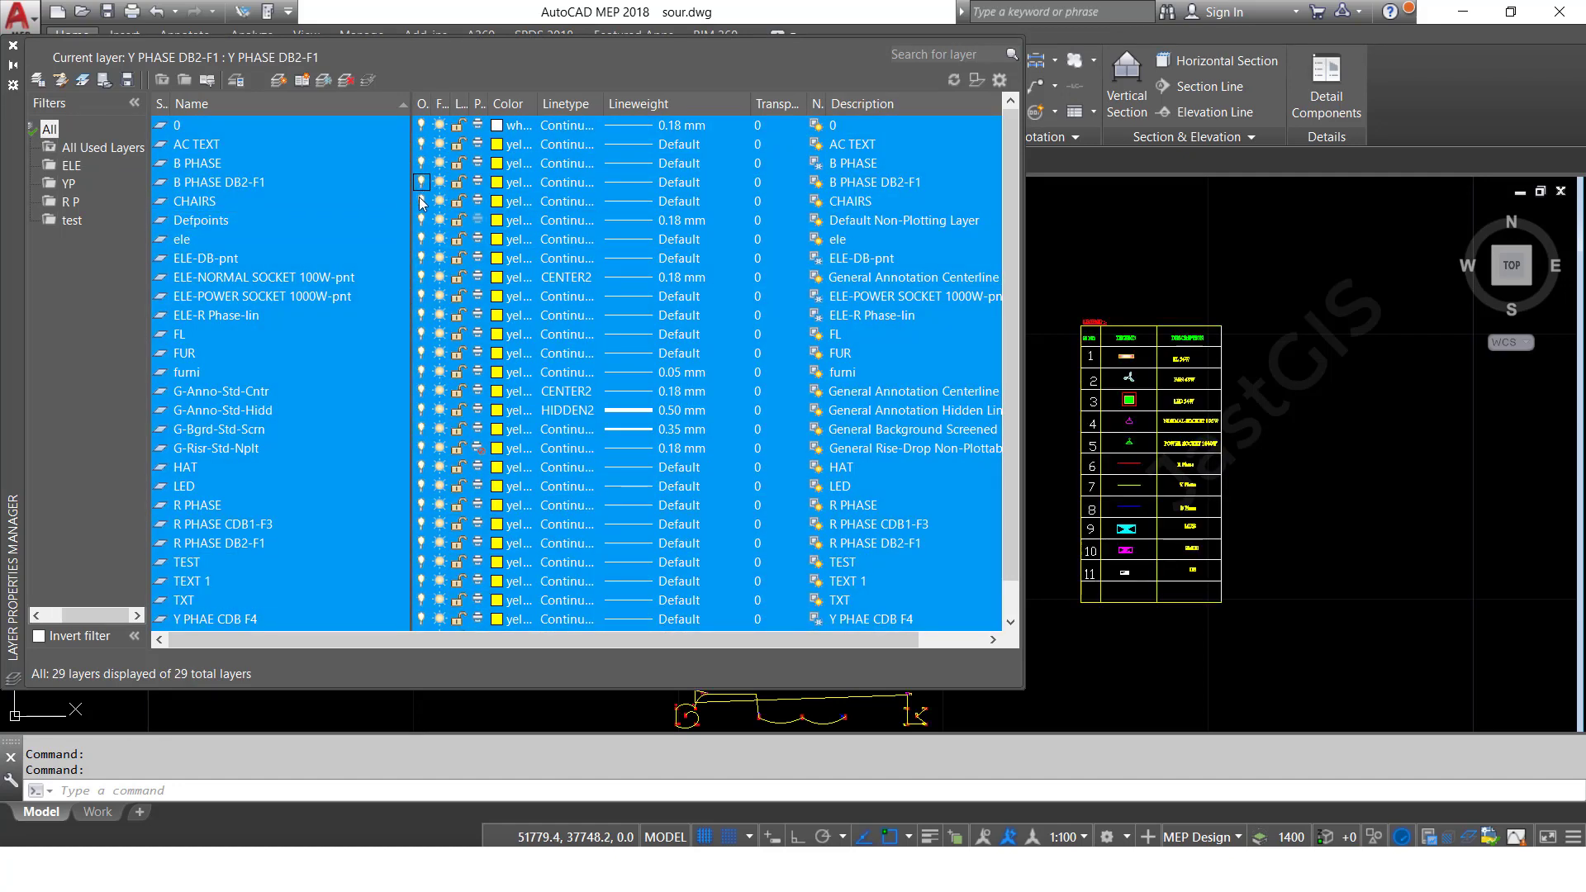
left_click(14, 47)
type("z")
key("Return")
- Zoom to extents and erase the two stray diagonal lines left of the plan
type("e")
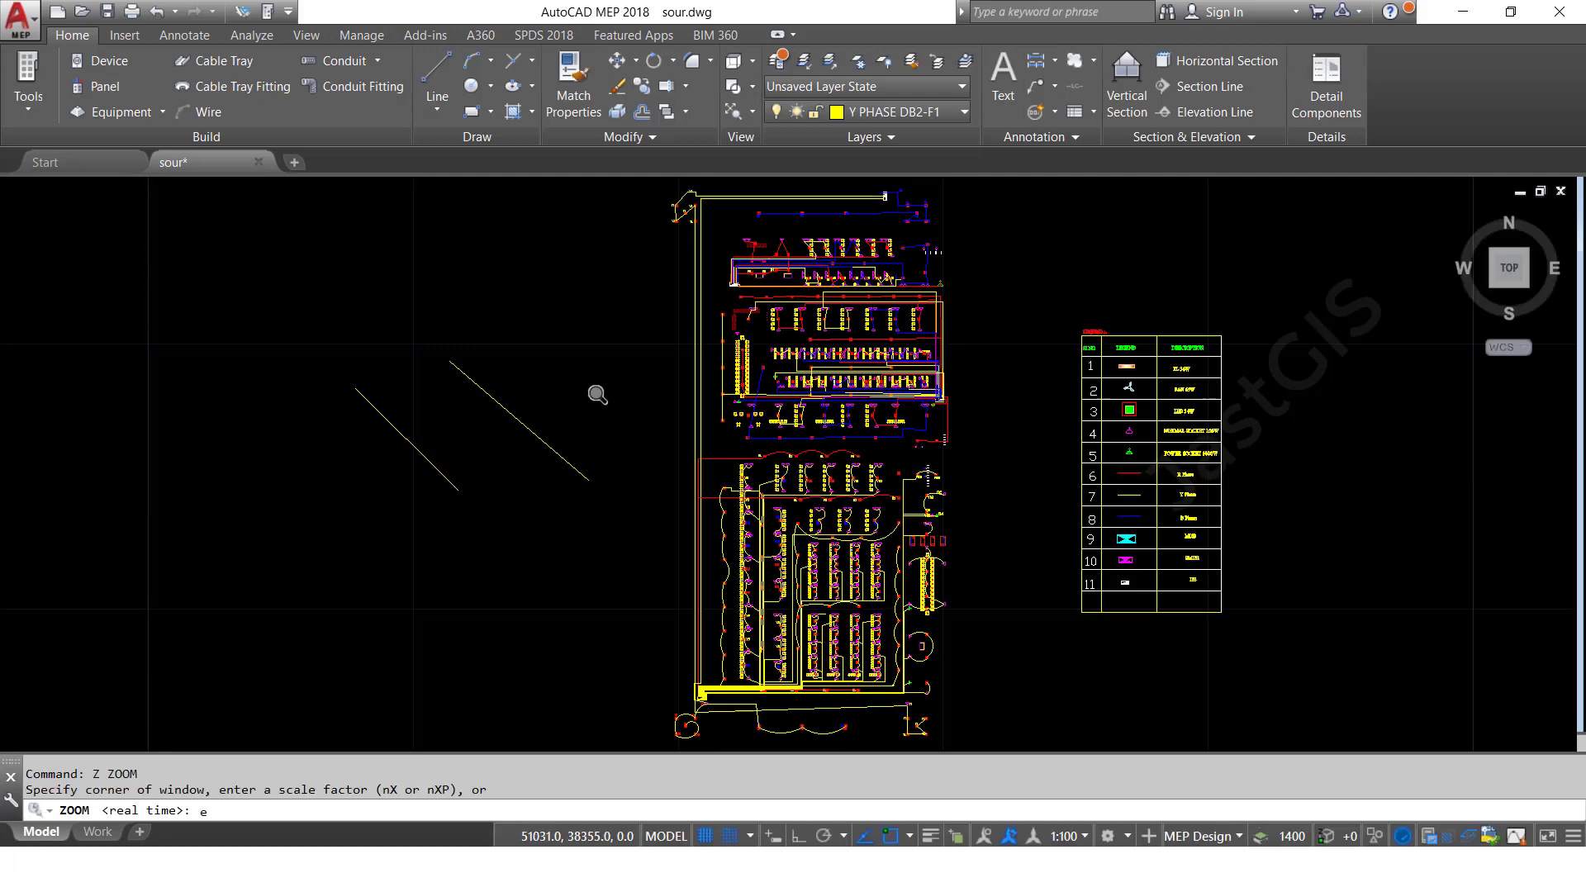
key("Return")
left_click(585, 355)
left_click(312, 538)
type("e")
key("Return")
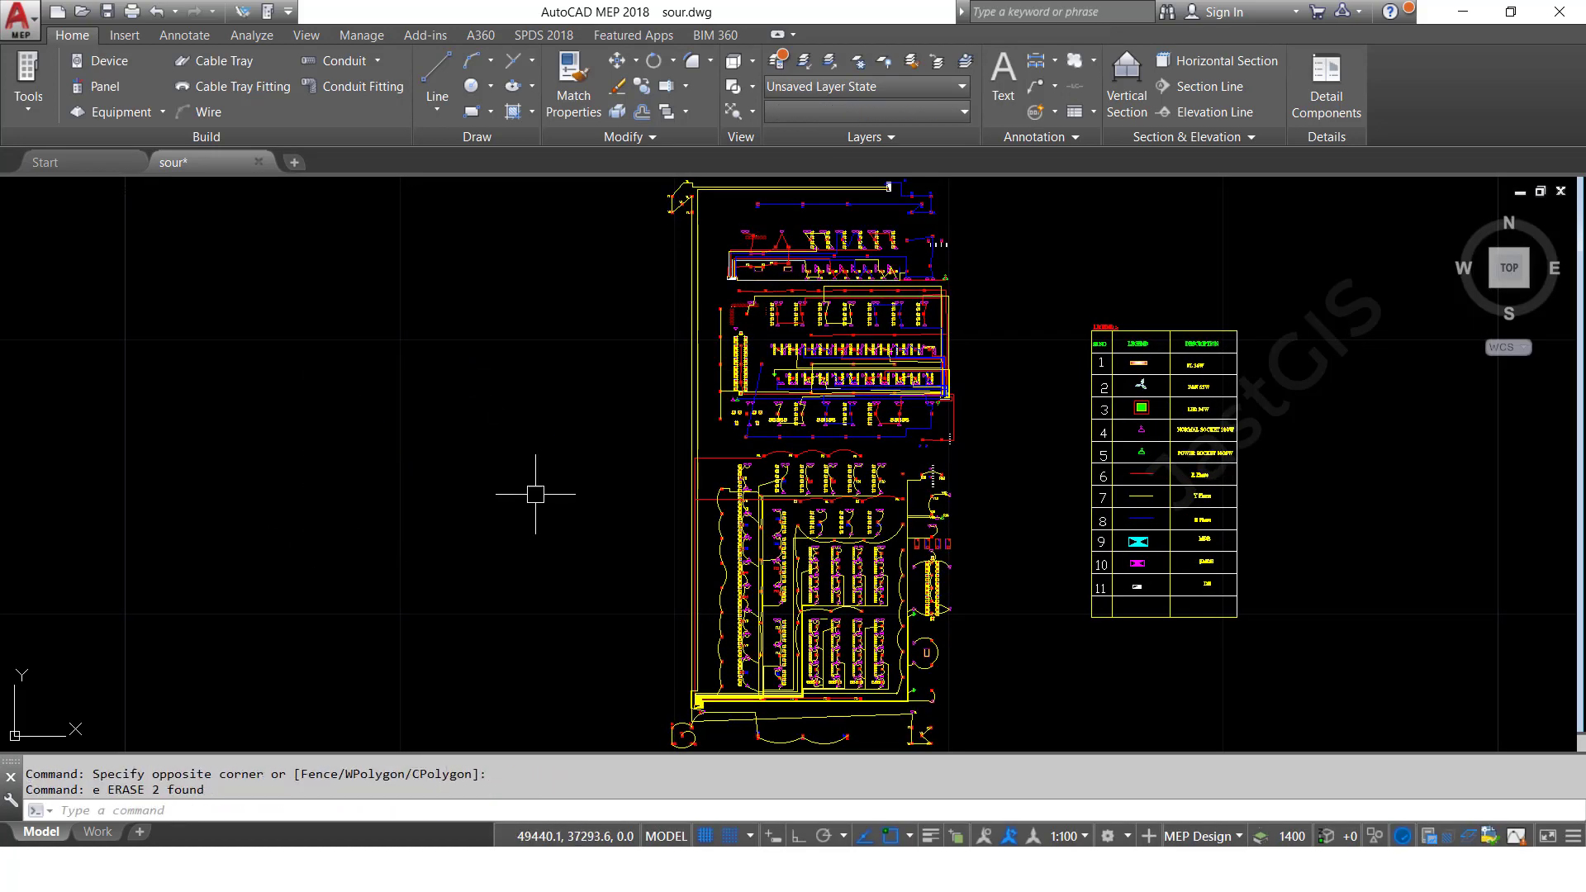
- Zoom to extents again and check the layer list, keeping Y PHASE DB2-F1 current
type("z")
key("Return")
type("e")
key("Return")
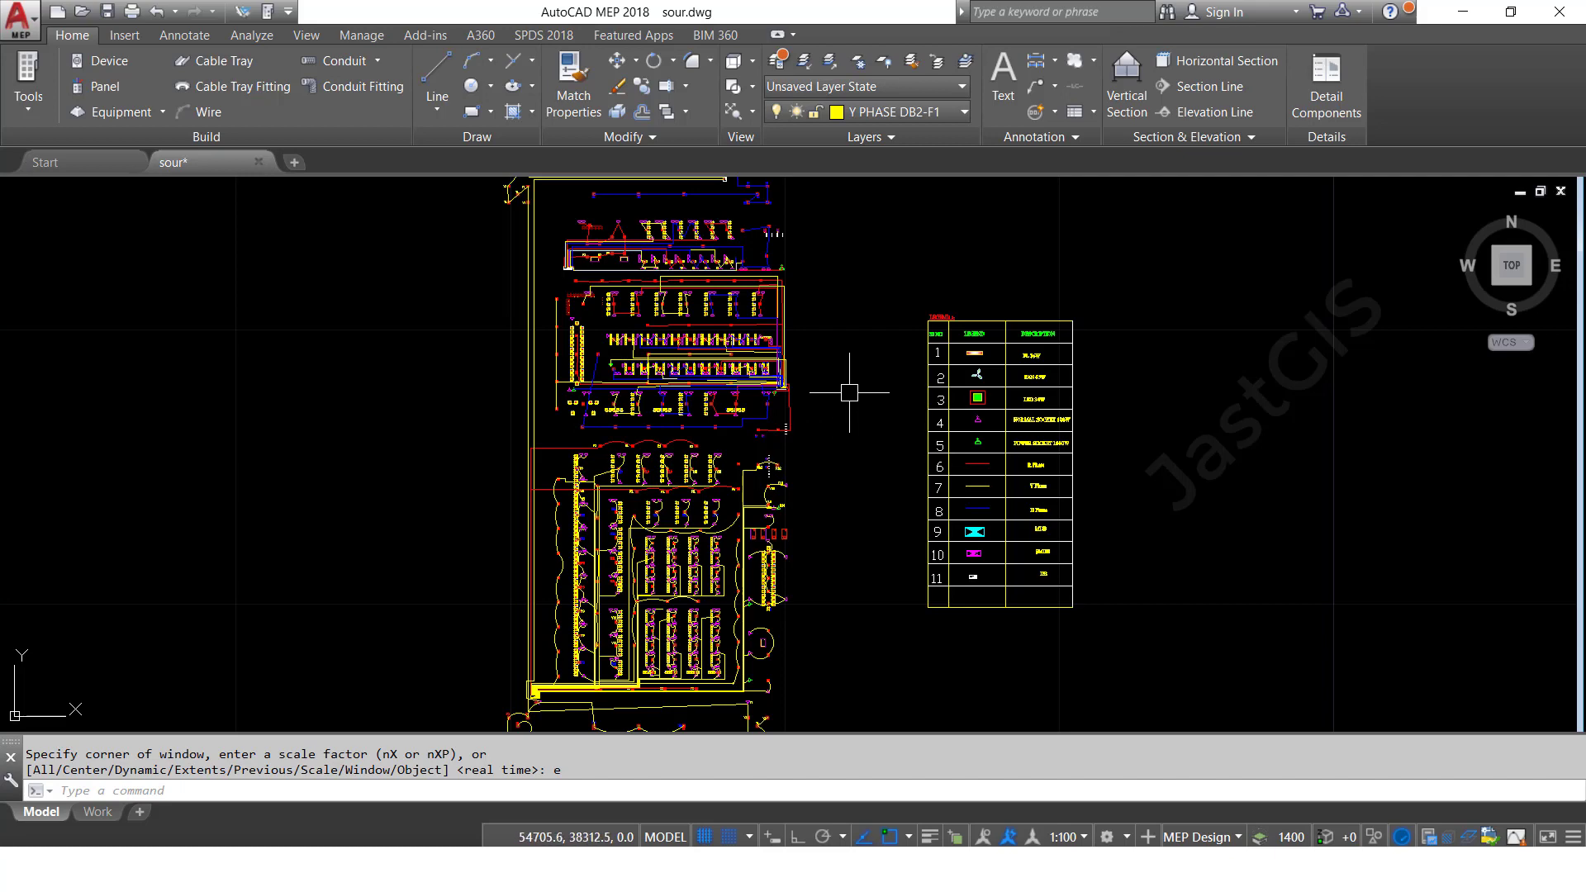
left_click(916, 113)
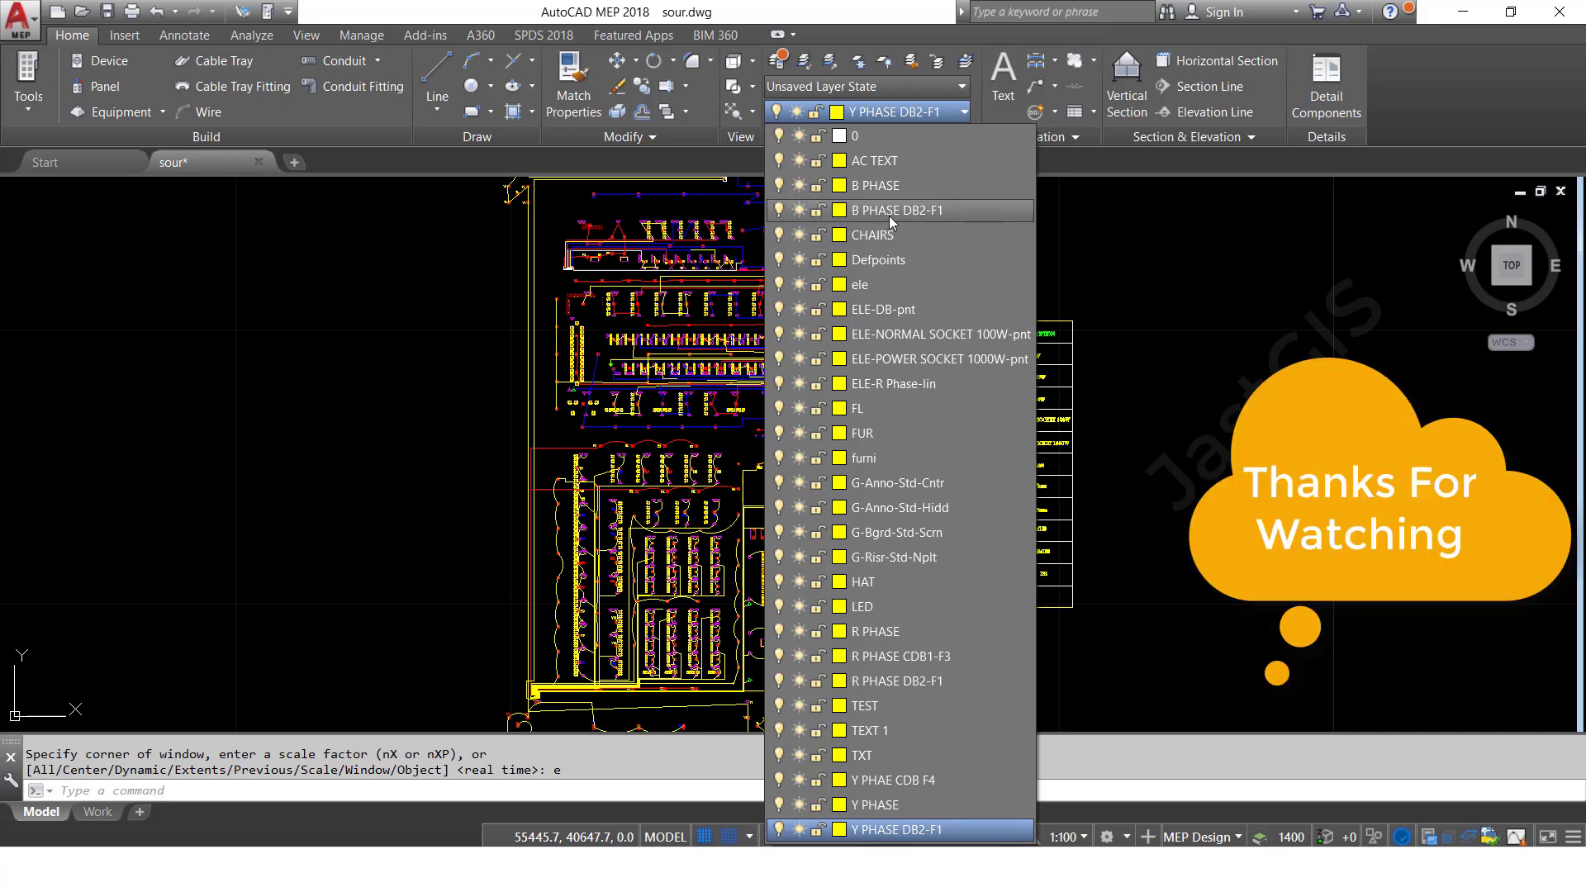
left_click(432, 407)
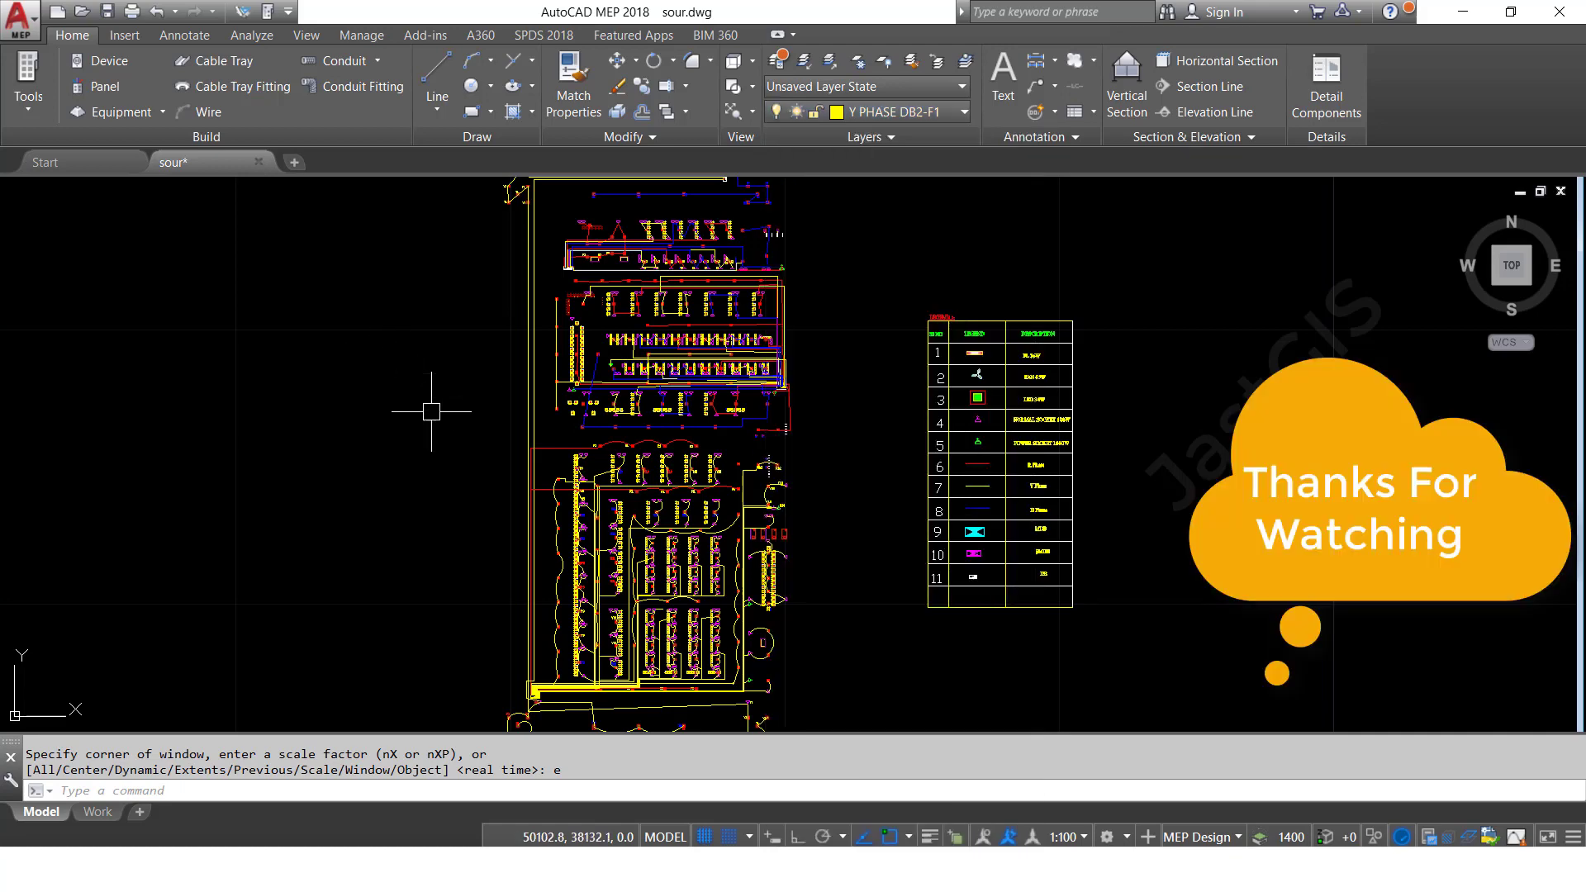